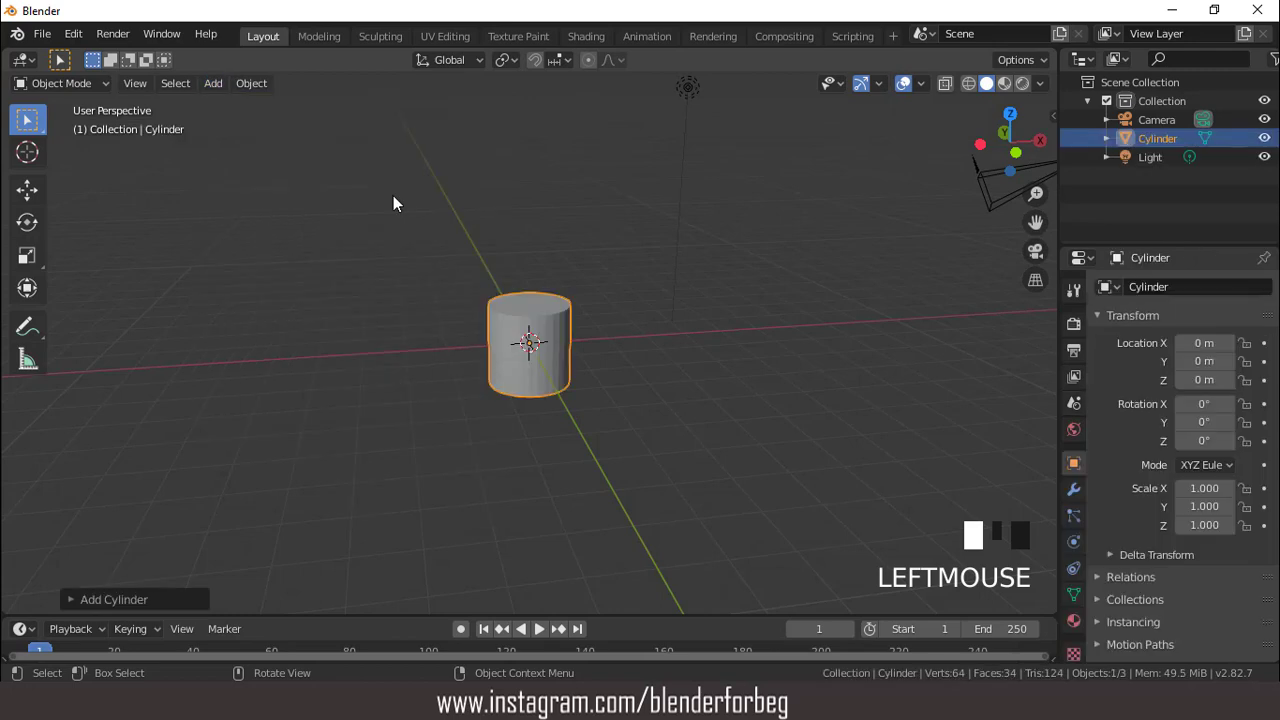
- Set the new cylinder's vertex count to 8
{"action": "left_click", "coordinate": [74, 600]}
{"action": "left_click", "coordinate": [252, 374]}
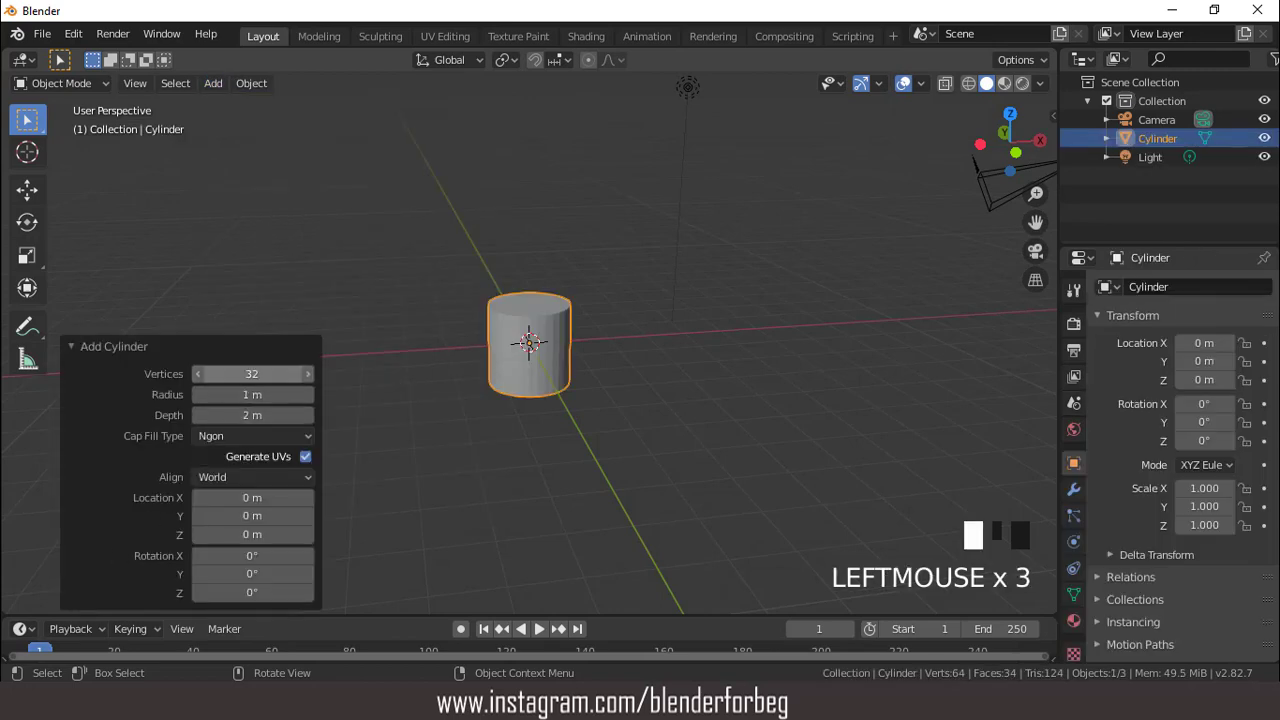
{"action": "type", "text": "8"}
{"action": "key", "text": "Return"}
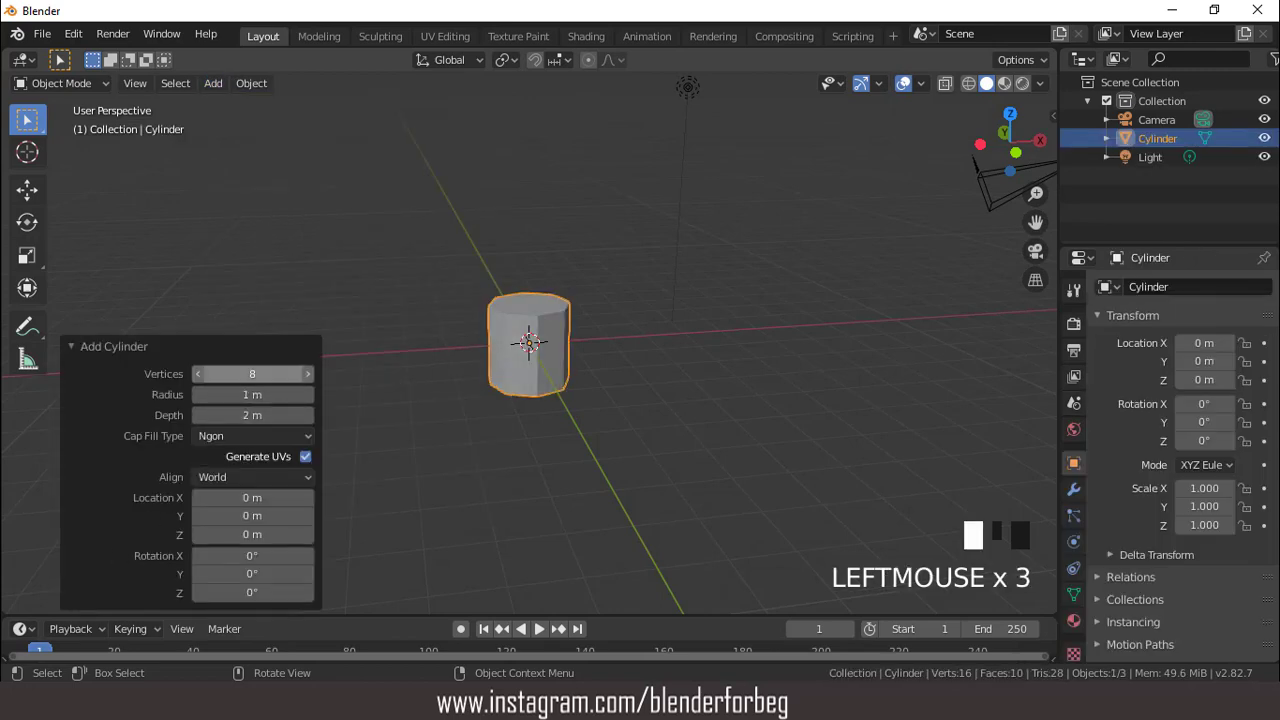
- Delete the cylinder's top and bottom cap faces in Edit Mode, leaving an open tube
{"action": "scroll", "coordinate": [666, 290], "scroll_direction": "up", "scroll_amount": 3}
{"action": "key", "text": "Tab"}
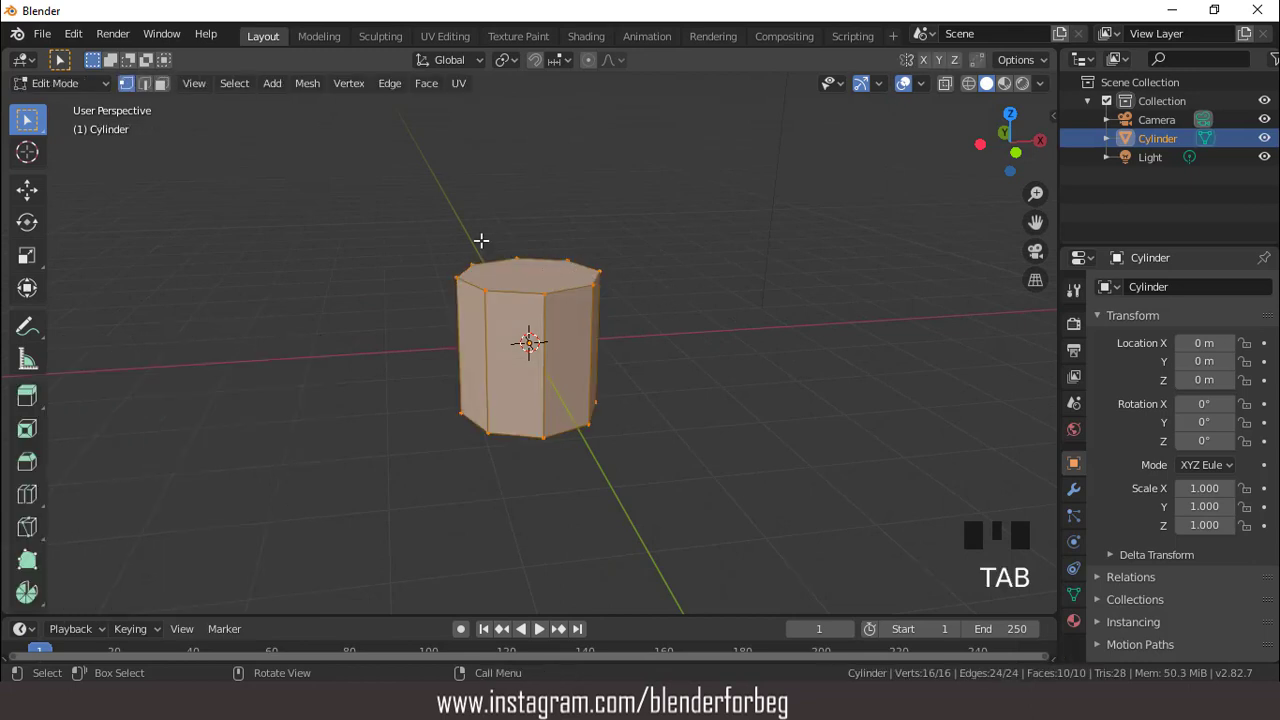
{"action": "key", "text": "3"}
{"action": "left_click", "coordinate": [545, 285]}
{"action": "middle_click_drag", "start_coordinate": [608, 366], "coordinate": [608, 200]}
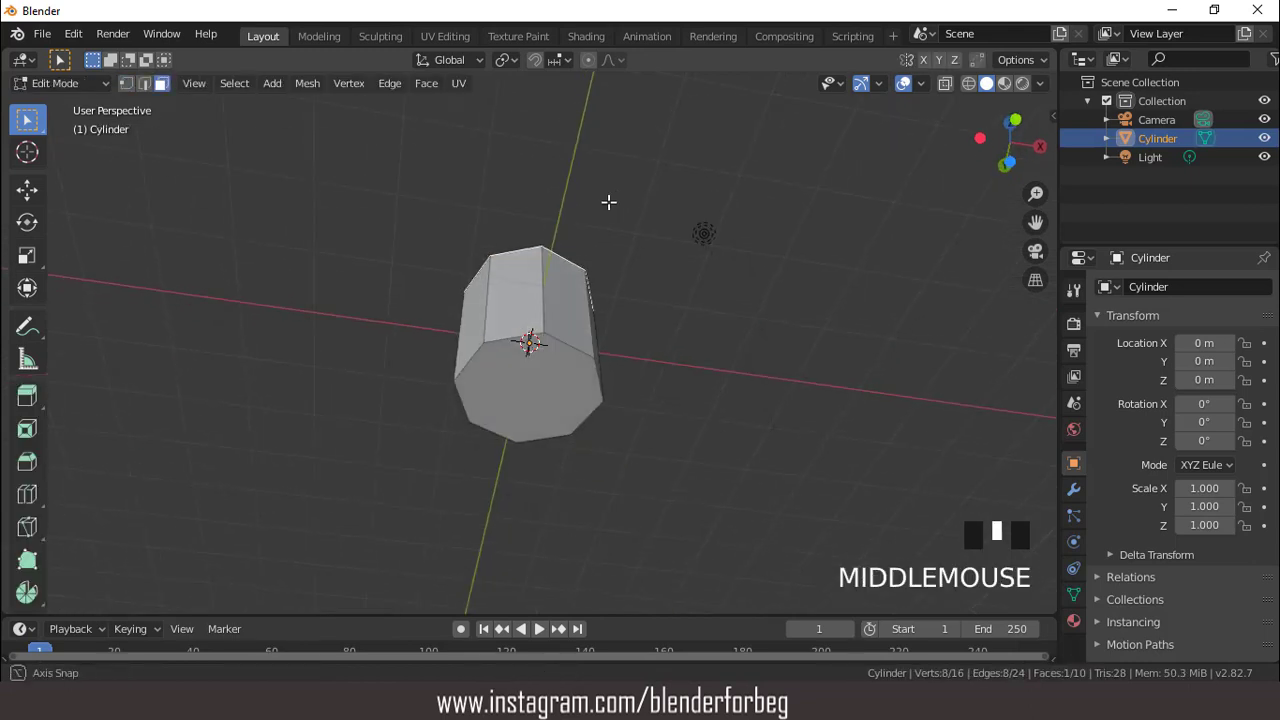
{"action": "left_click", "coordinate": [548, 378], "text": "shift"}
{"action": "key", "text": "x"}
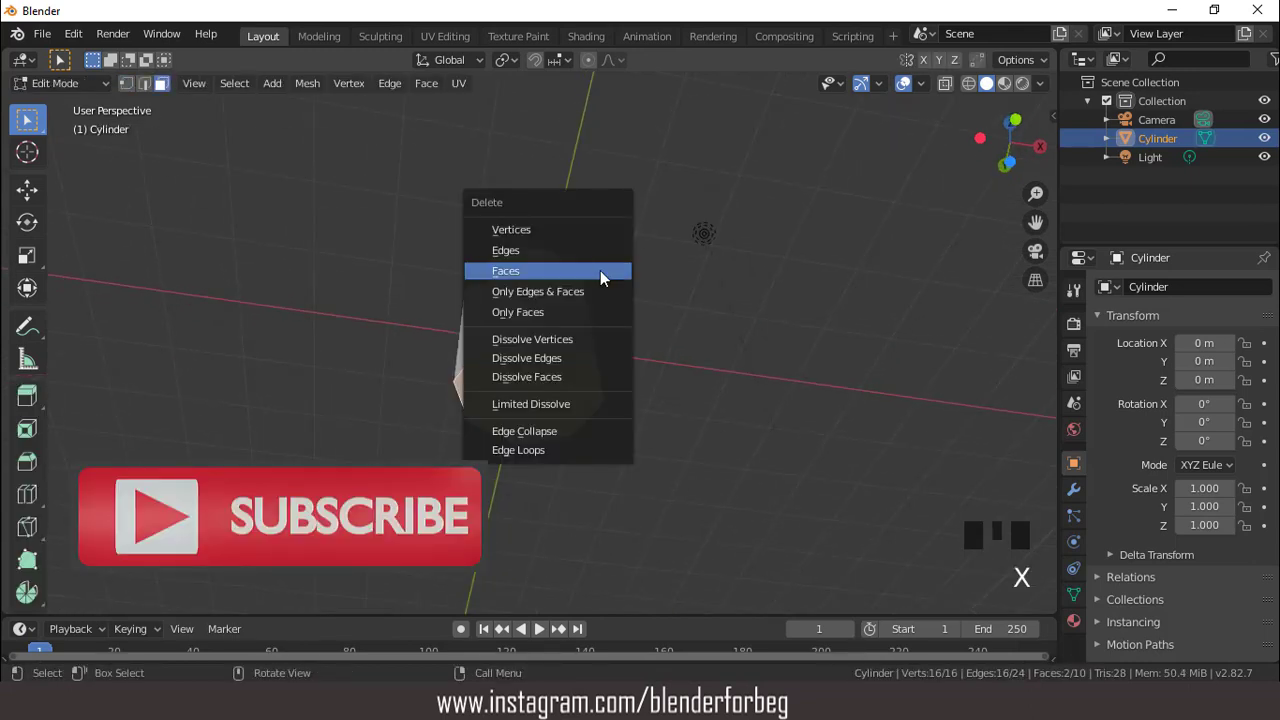
{"action": "left_click", "coordinate": [600, 270]}
- Return to Object Mode in front view and set the cylinder's Y rotation to 90°
{"action": "key", "text": "KP_1"}
{"action": "key", "text": "Tab"}
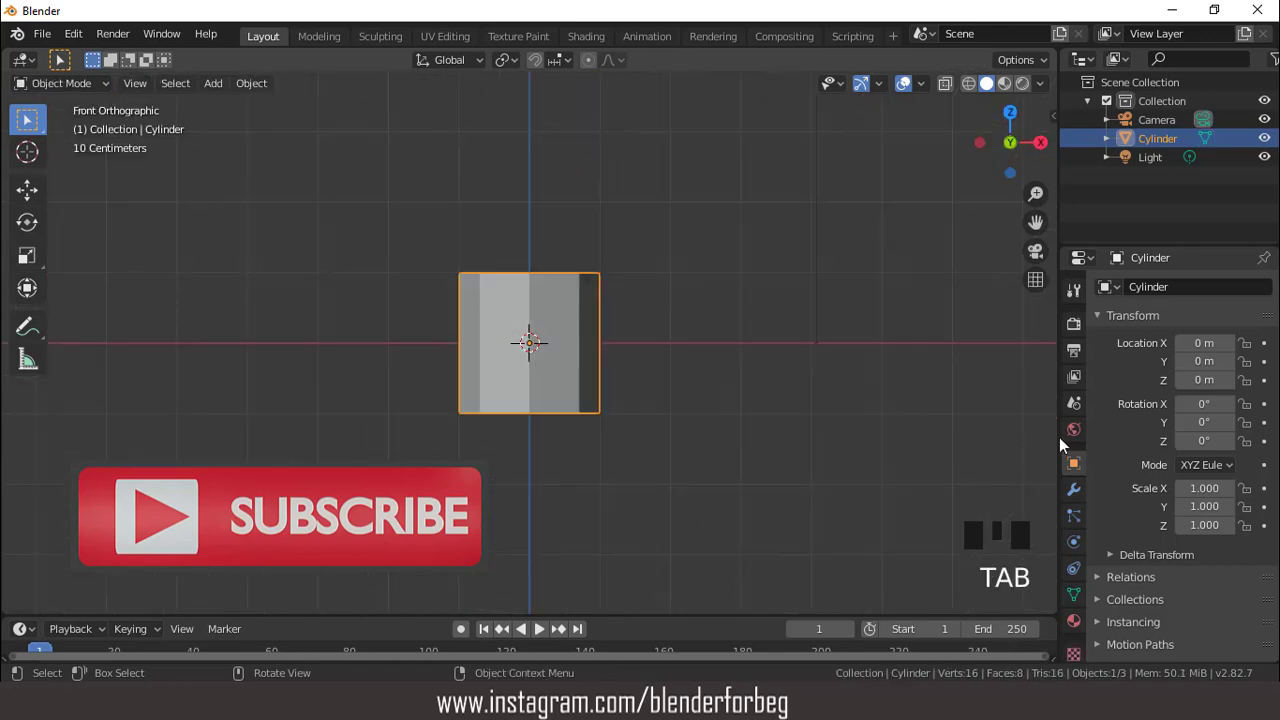
{"action": "left_click", "coordinate": [1204, 422]}
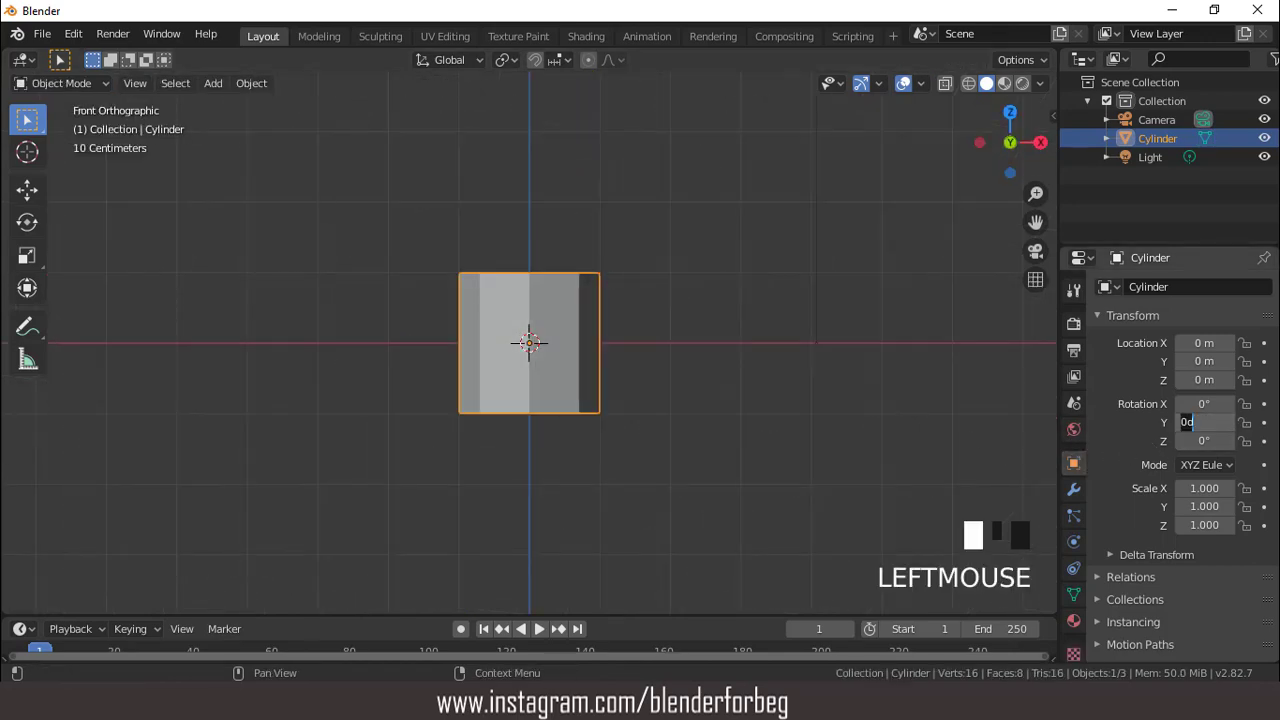
{"action": "key", "text": "Return"}
- Scale the cylinder up uniformly by a factor of about 2.57
{"action": "scroll", "coordinate": [677, 345], "scroll_direction": "down", "scroll_amount": 3}
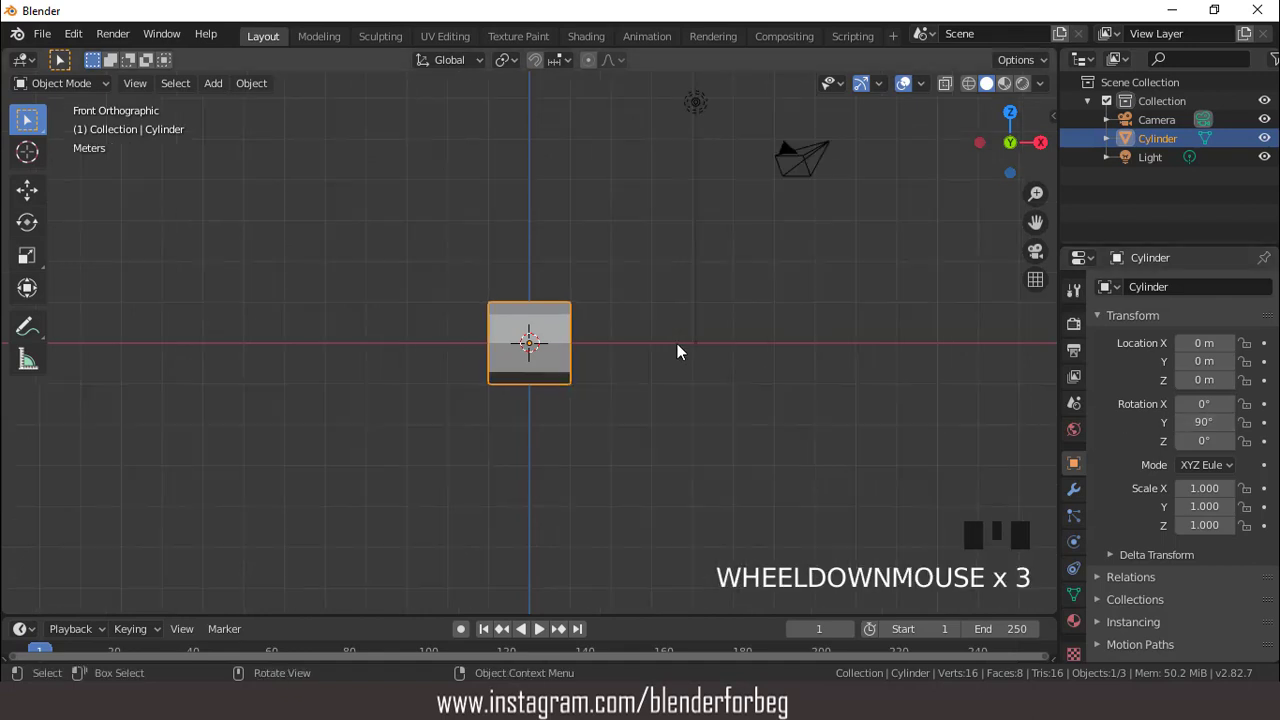
{"action": "key", "text": "s"}
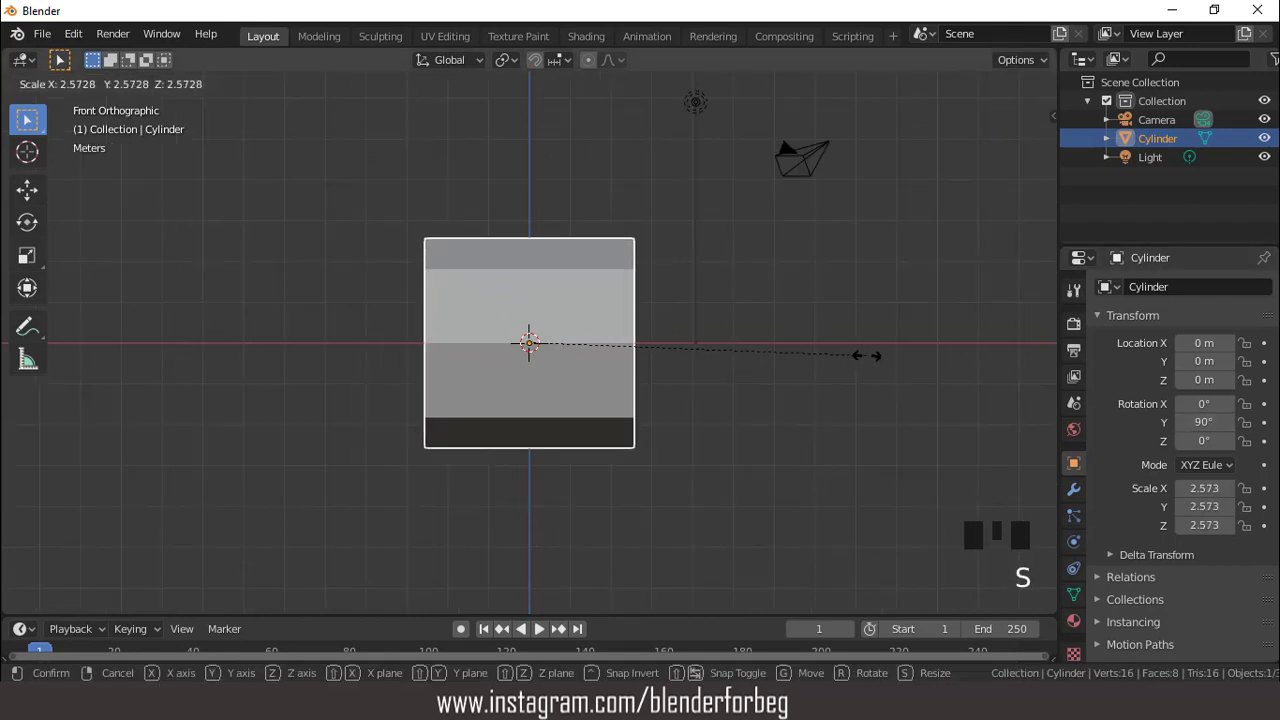
{"action": "left_click", "coordinate": [688, 329]}
- Stretch the cylinder along global X in two passes, by about 9.14 and about 1.53
{"action": "scroll", "coordinate": [688, 329], "scroll_direction": "down", "scroll_amount": 5}
{"action": "scroll", "coordinate": [689, 337], "scroll_direction": "down", "scroll_amount": 2}
{"action": "key", "text": "s"}
{"action": "key", "text": "x"}
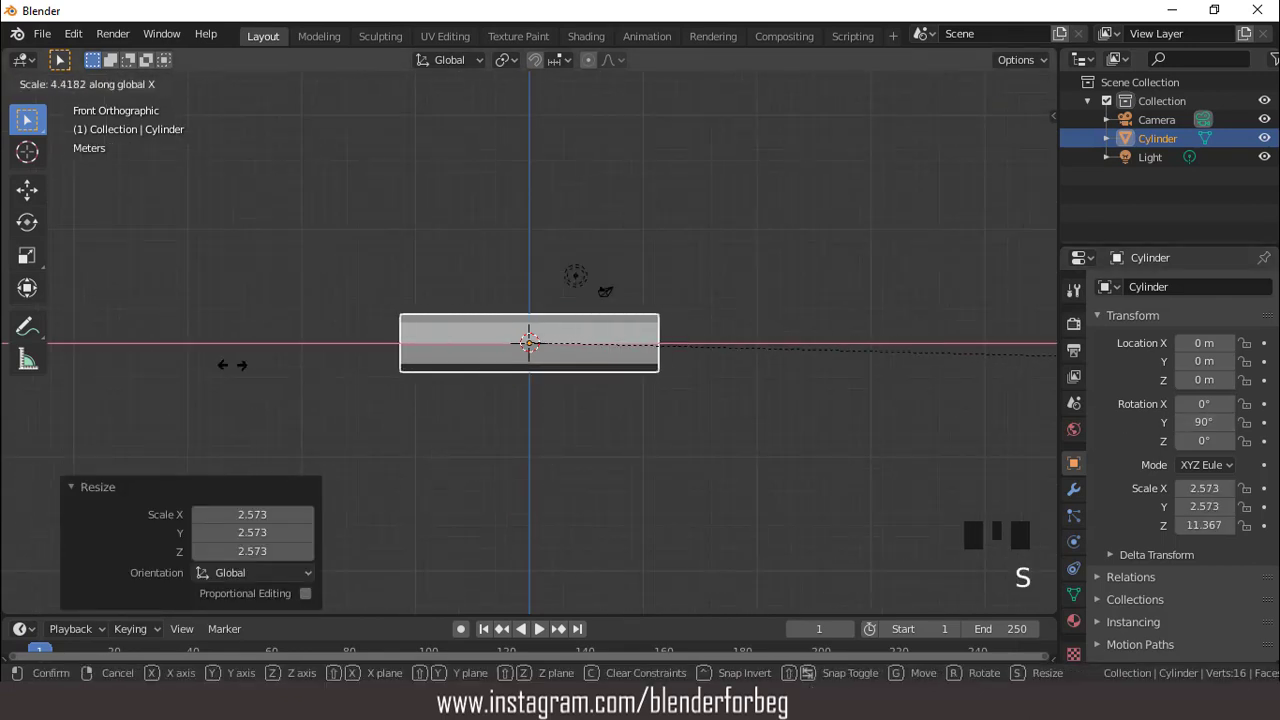
{"action": "left_click", "coordinate": [819, 367]}
{"action": "scroll", "coordinate": [827, 318], "scroll_direction": "up", "scroll_amount": 1}
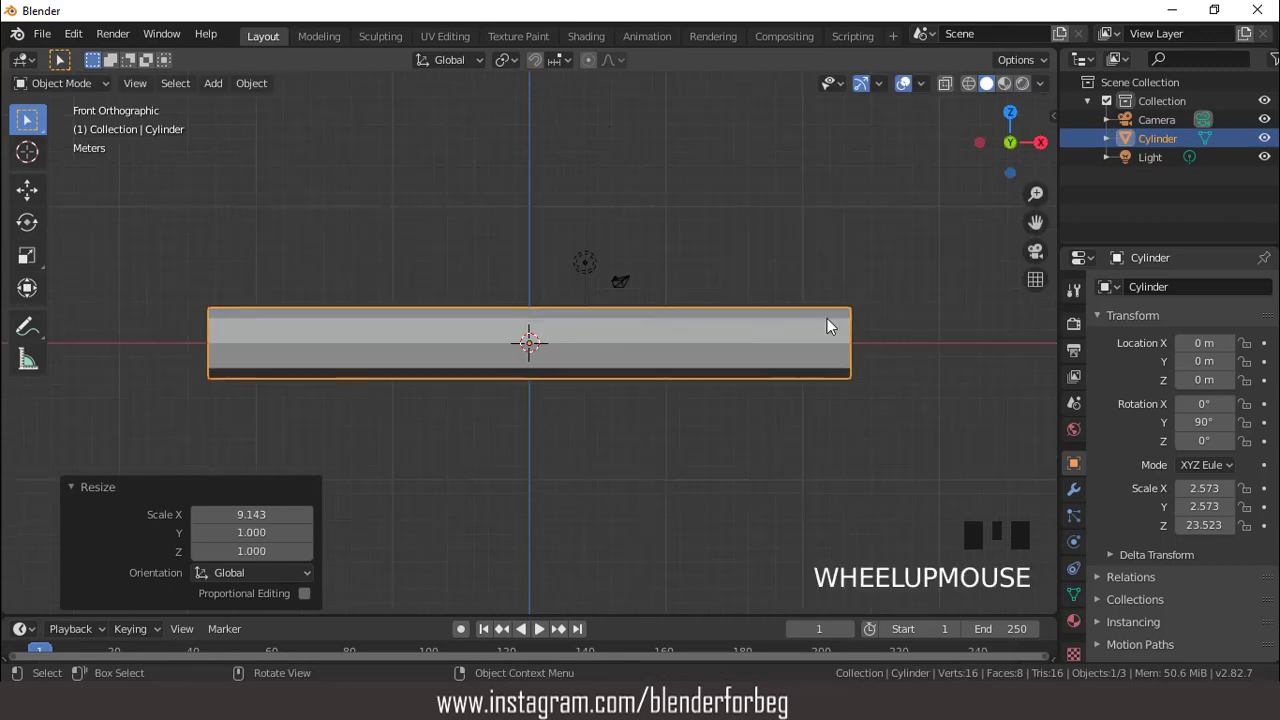
{"action": "key", "text": "s"}
{"action": "key", "text": "x"}
{"action": "left_click", "coordinate": [985, 319]}
{"action": "scroll", "coordinate": [865, 309], "scroll_direction": "down", "scroll_amount": 3}
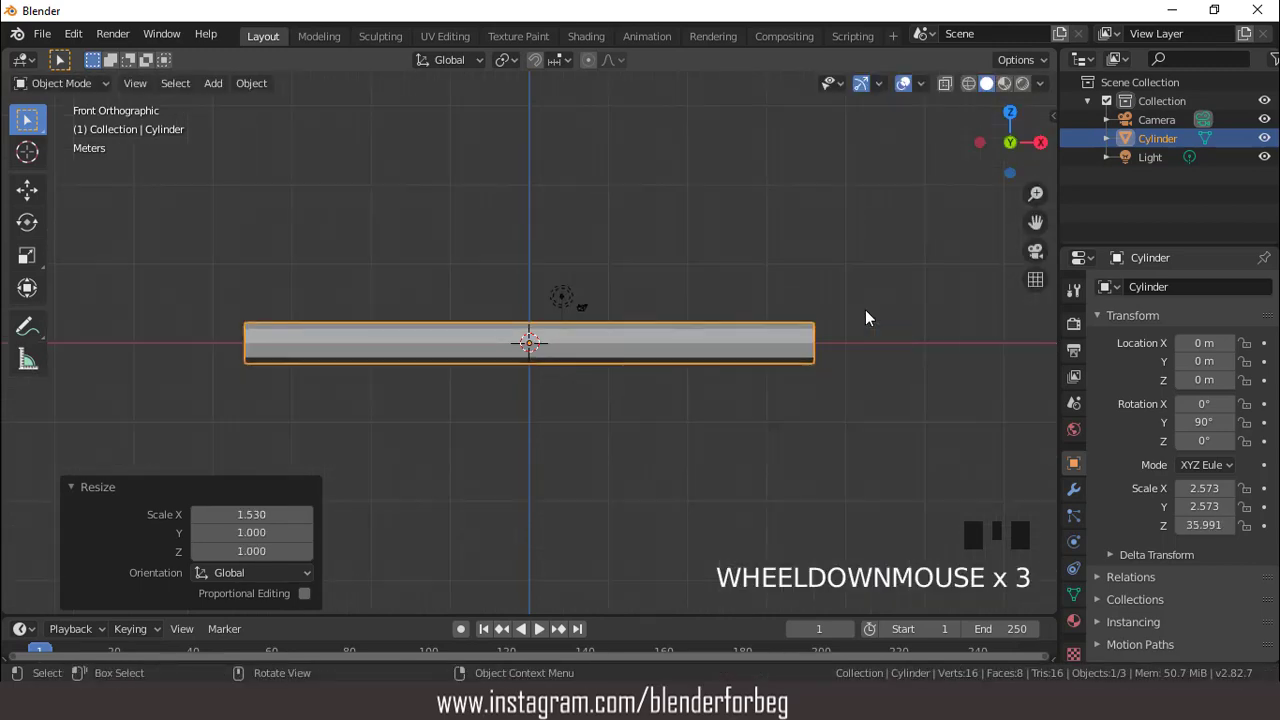
- Add 15 evenly spaced loop cuts across the tube's length in Edit Mode, without sliding them
{"action": "scroll", "coordinate": [749, 314], "scroll_direction": "up", "scroll_amount": 2}
{"action": "key", "text": "Tab"}
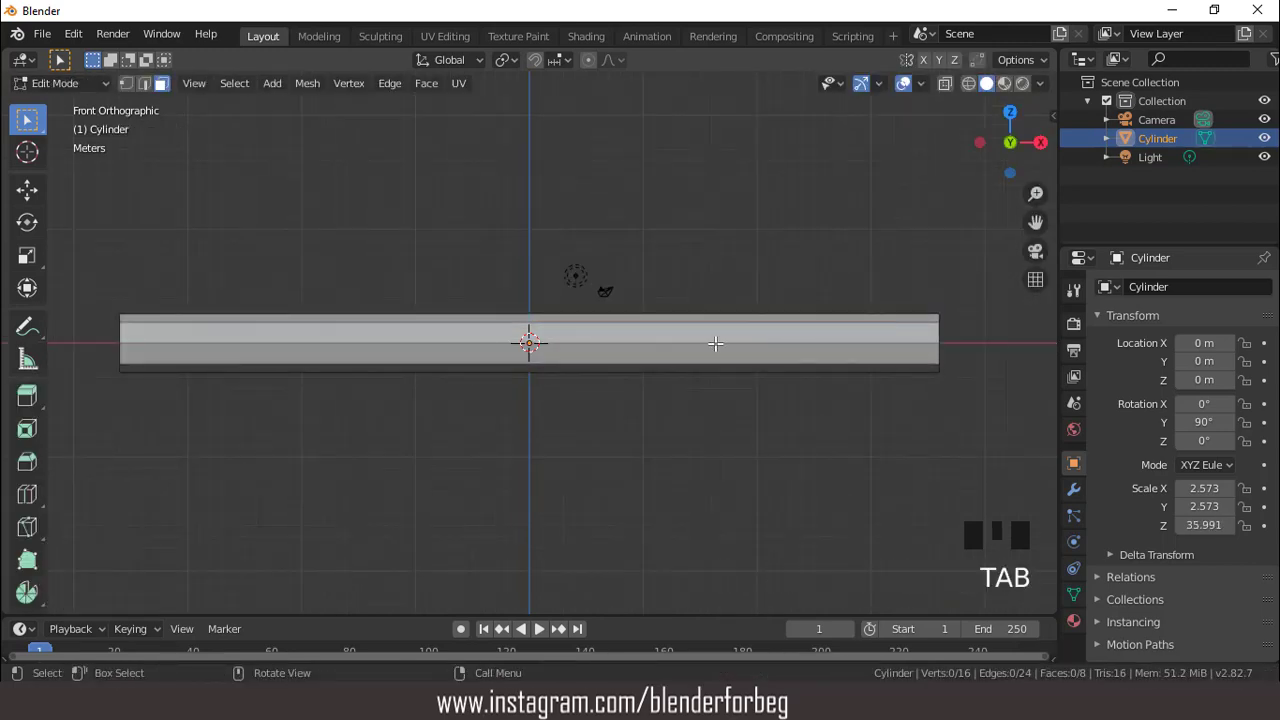
{"action": "scroll", "coordinate": [715, 343], "scroll_direction": "down", "scroll_amount": 1}
{"action": "key", "text": "ctrl+r"}
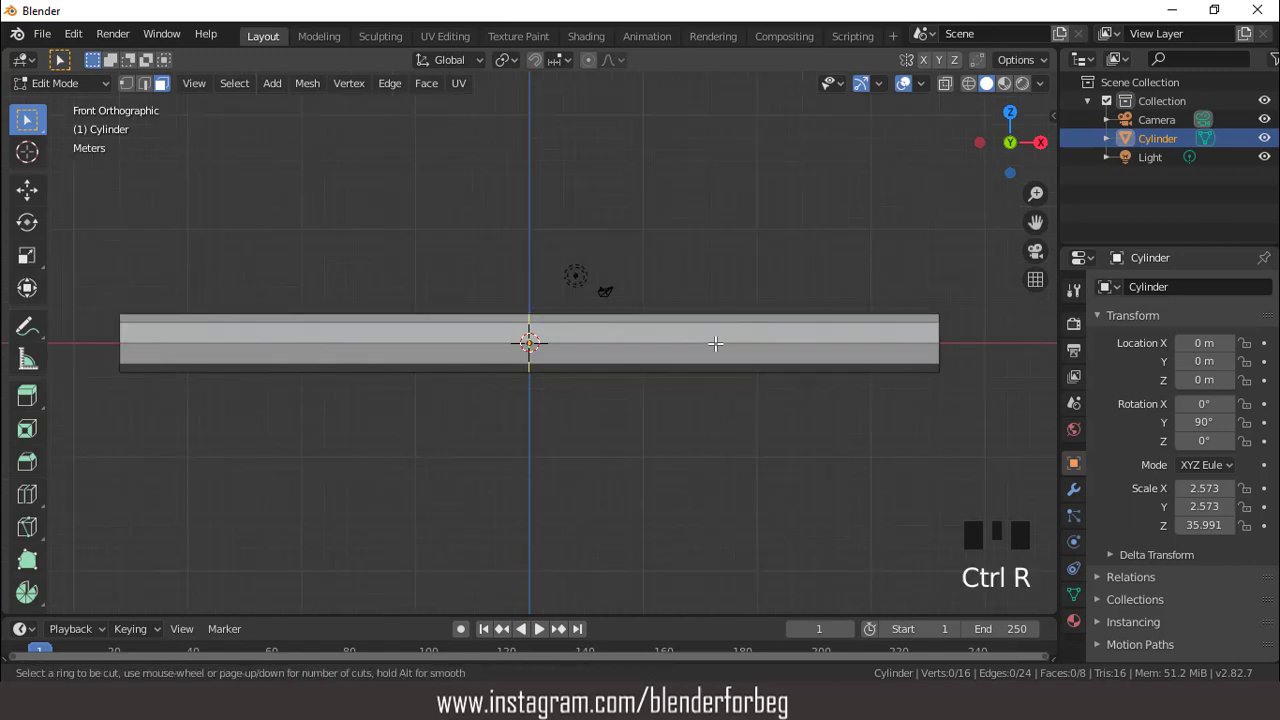
{"action": "scroll", "coordinate": [715, 343], "scroll_direction": "up", "scroll_amount": 12}
{"action": "scroll", "coordinate": [715, 343], "scroll_direction": "up", "scroll_amount": 2}
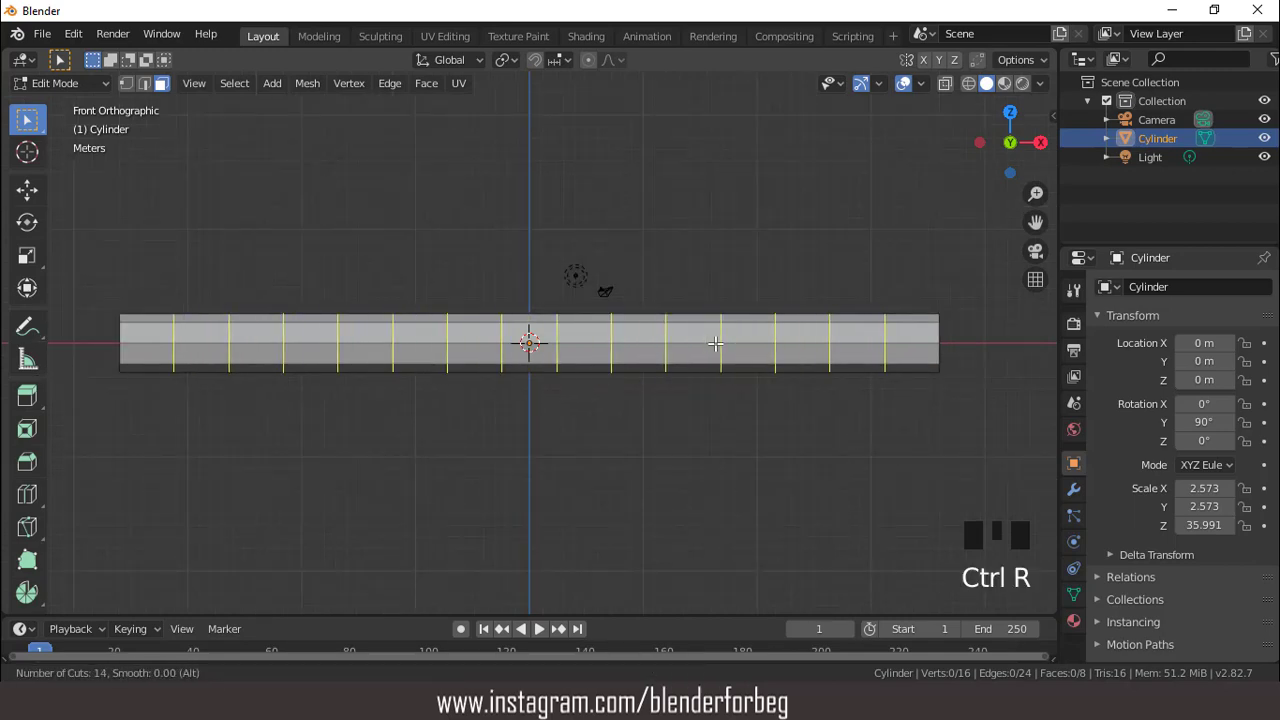
{"action": "left_click", "coordinate": [715, 343]}
{"action": "right_click", "coordinate": [715, 343]}
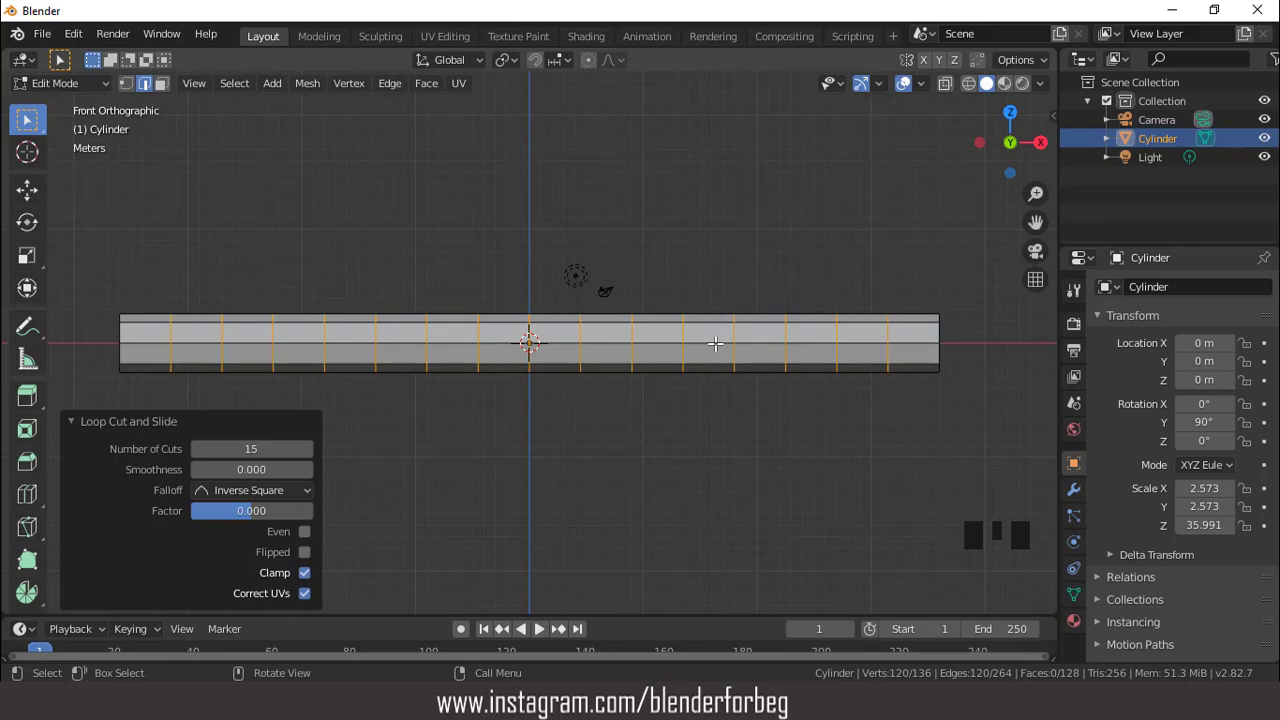
- Select every other edge loop along the tube, eight in total, beginning with the first cut inside each end
{"action": "left_click", "coordinate": [890, 330]}
{"action": "left_click", "coordinate": [890, 330]}
{"action": "left_click", "coordinate": [890, 330]}
{"action": "left_click", "coordinate": [890, 330]}
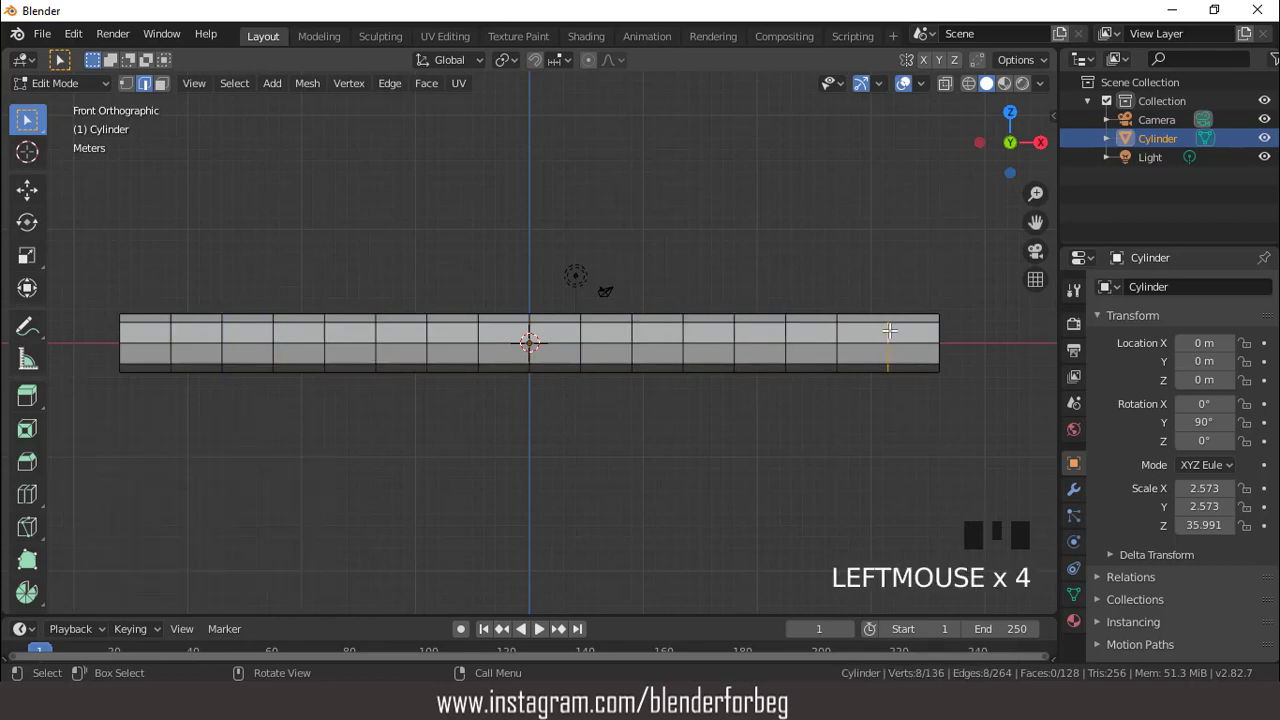
{"action": "left_click", "coordinate": [789, 335], "text": "shift"}
{"action": "left_click", "coordinate": [789, 335], "text": "shift"}
{"action": "left_click", "coordinate": [789, 335], "text": "shift"}
{"action": "left_click", "coordinate": [683, 331], "text": "shift"}
{"action": "left_click", "coordinate": [683, 331], "text": "shift"}
{"action": "left_click", "coordinate": [683, 331], "text": "shift"}
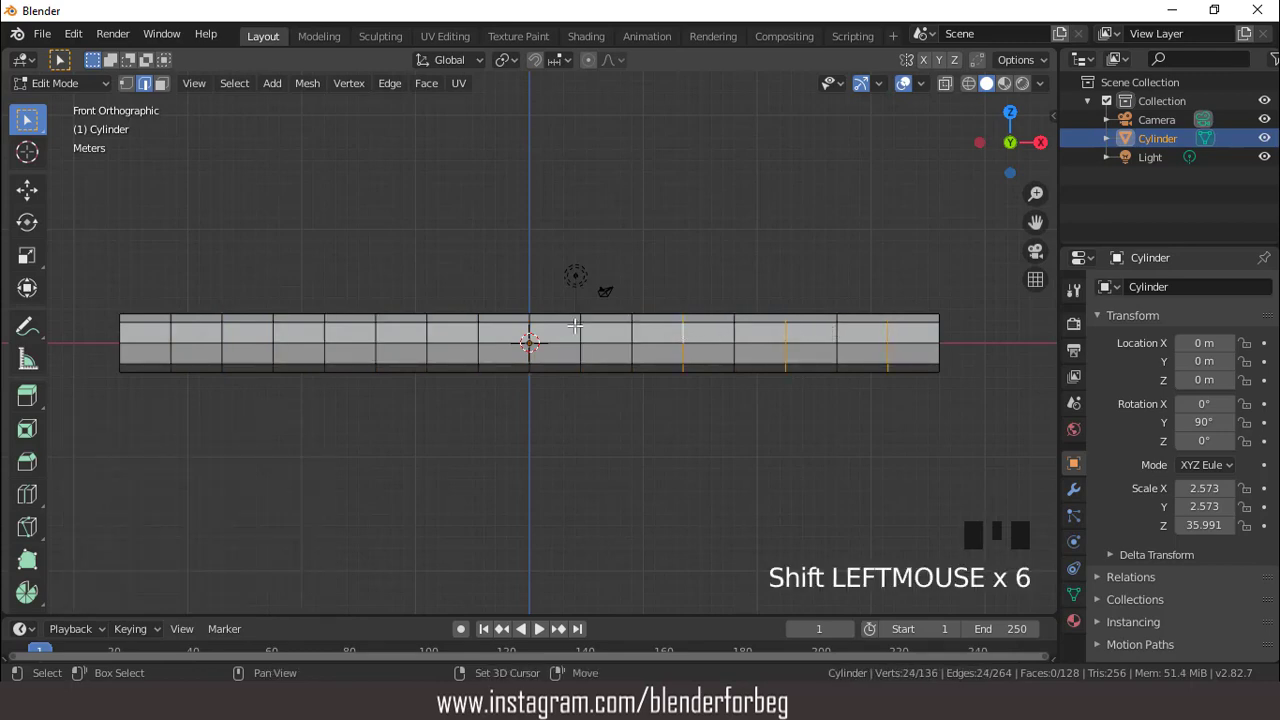
{"action": "left_click", "coordinate": [578, 332], "text": "shift"}
{"action": "left_click", "coordinate": [476, 334], "text": "shift"}
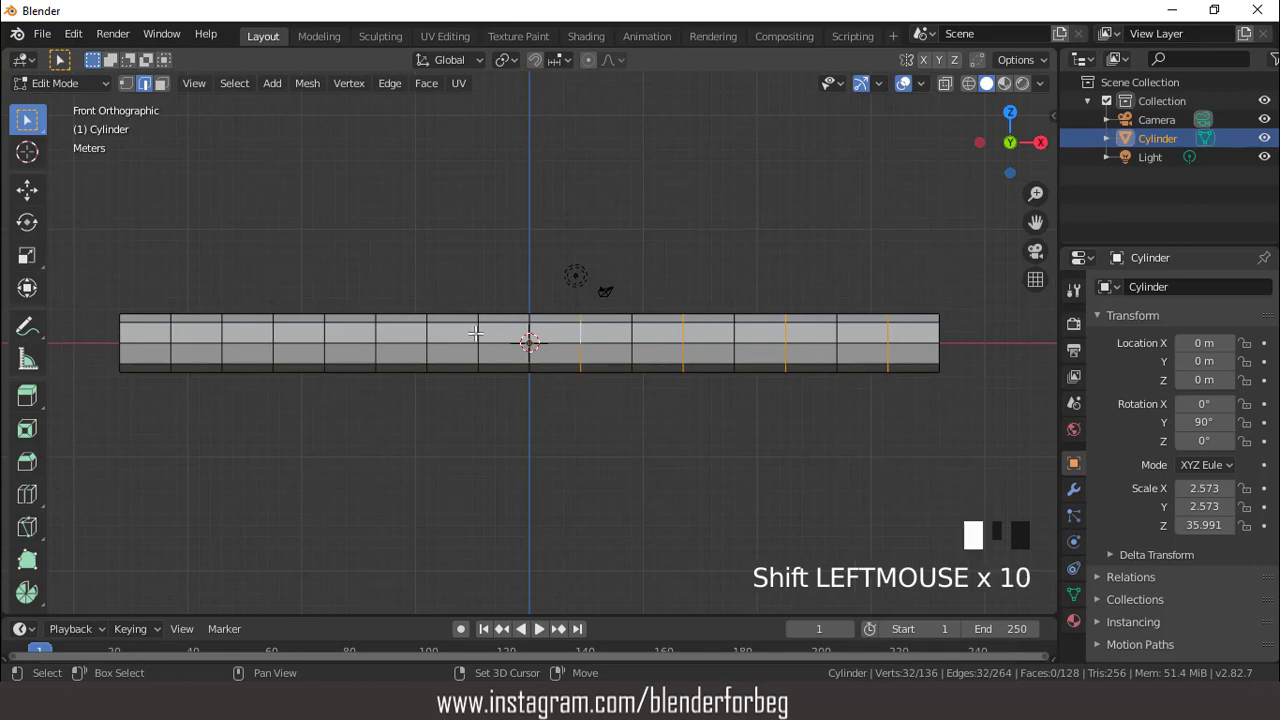
{"action": "left_click", "coordinate": [375, 337], "text": "shift"}
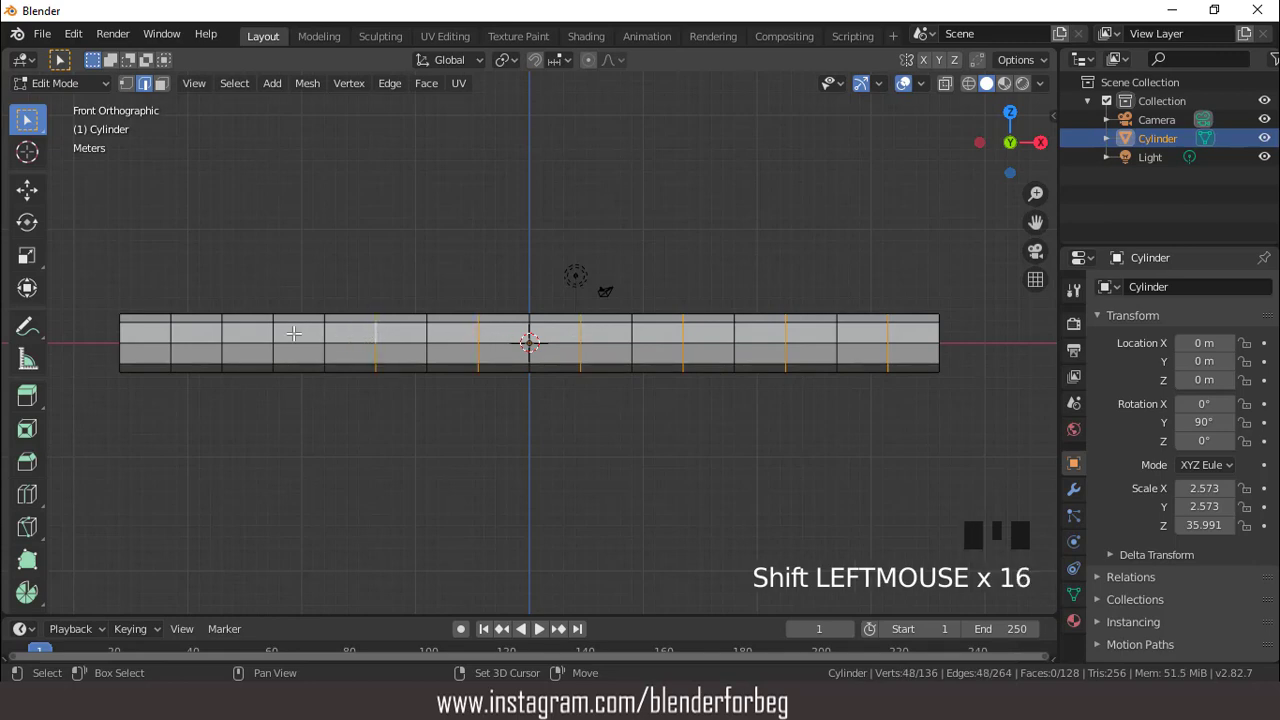
{"action": "left_click", "coordinate": [171, 331], "text": "shift"}
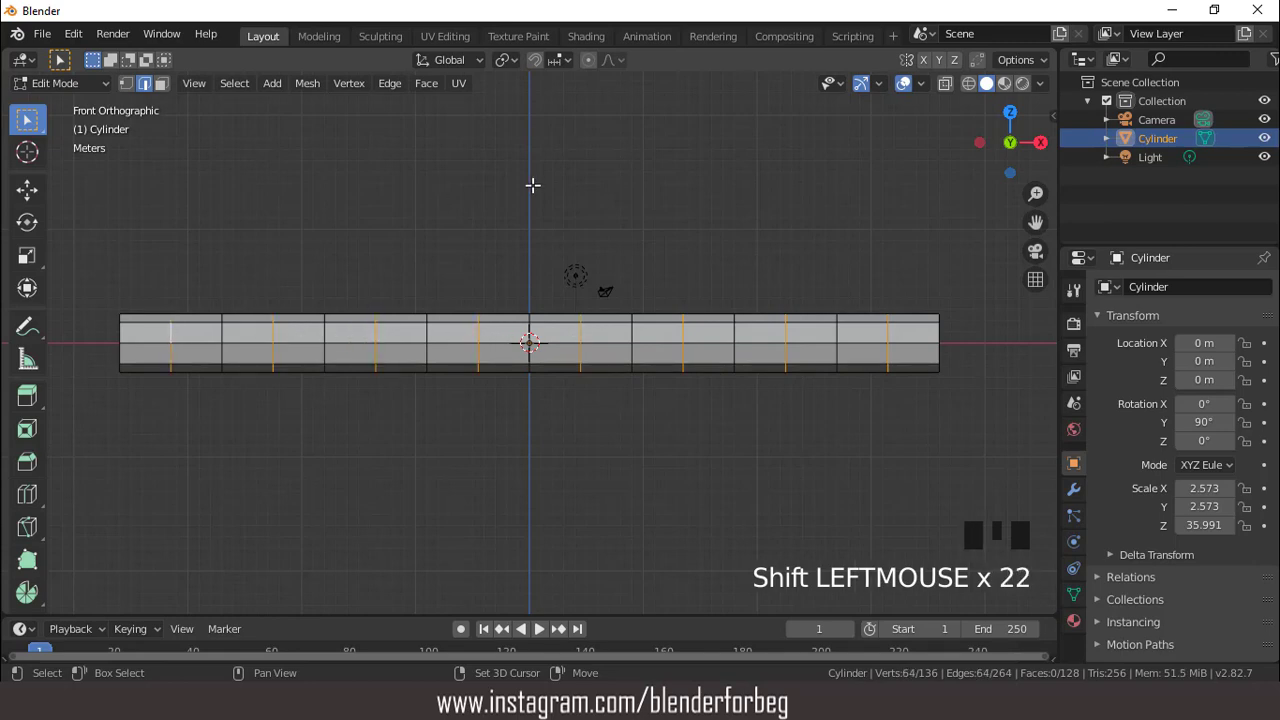
- Set the pivot point to Individual Origins and scale the selected edge loops down to about 0.457
{"action": "middle_click_drag", "start_coordinate": [533, 185], "coordinate": [597, 166]}
{"action": "left_click", "coordinate": [506, 60]}
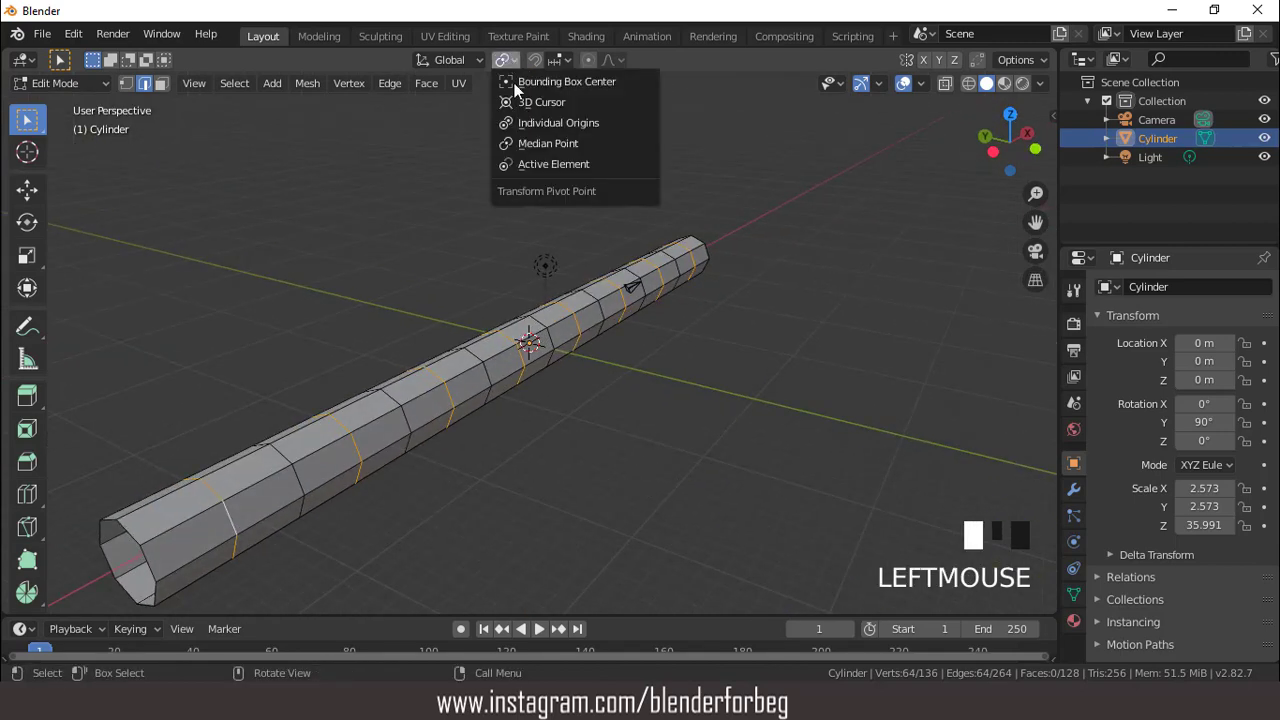
{"action": "left_click", "coordinate": [531, 123]}
{"action": "key", "text": "s"}
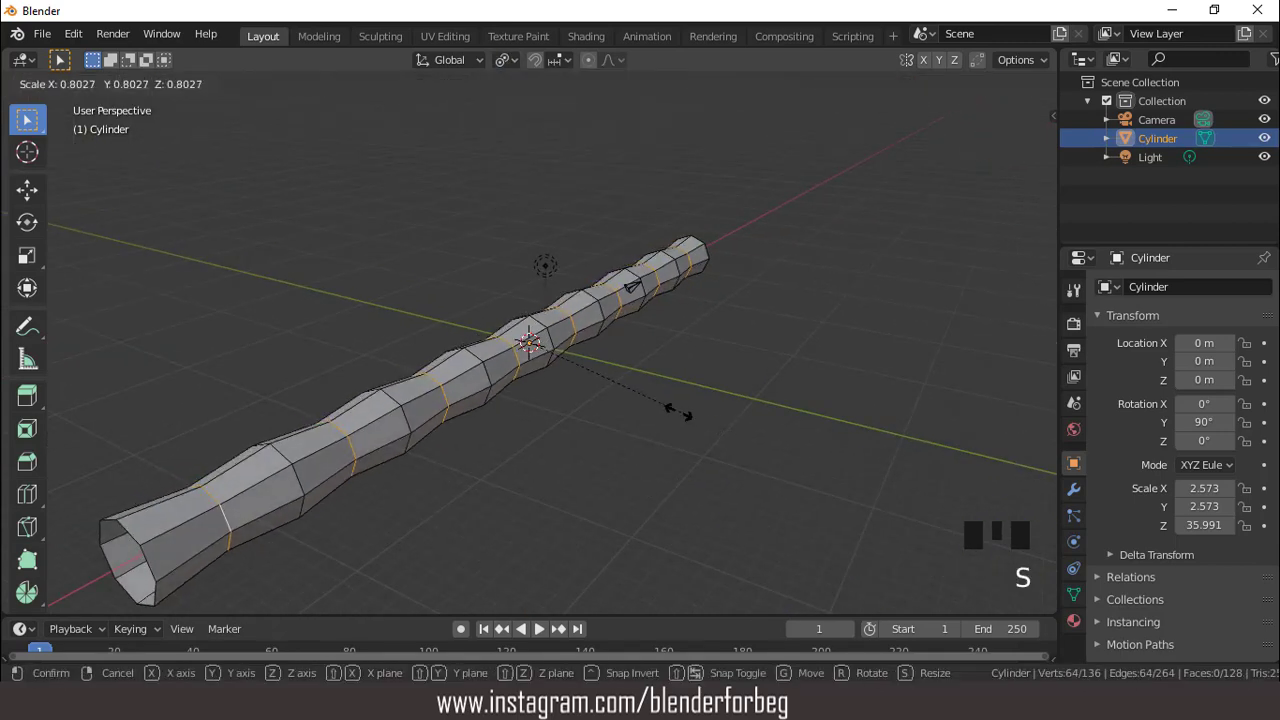
{"action": "left_click", "coordinate": [620, 382]}
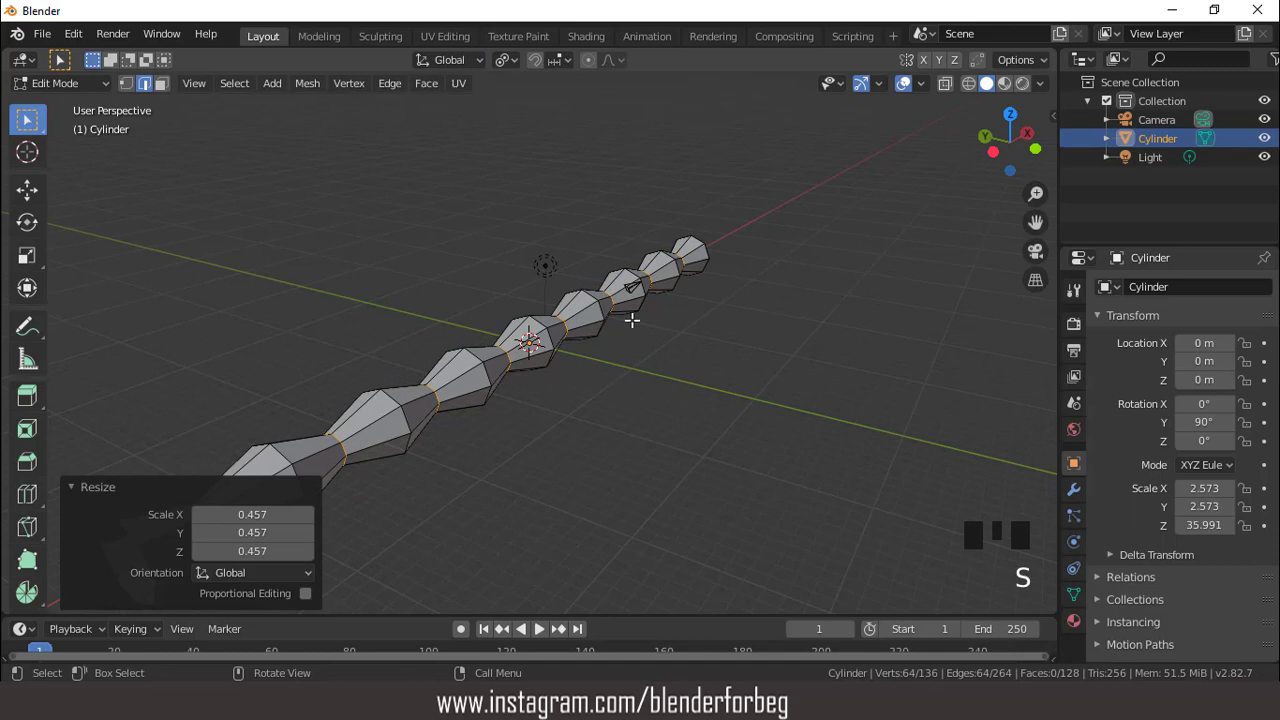
- Add a Subdivision Surface modifier to the tube in Object Mode, set its viewport level to 2 and apply it
{"action": "key", "text": "Tab"}
{"action": "key", "text": "KP_1"}
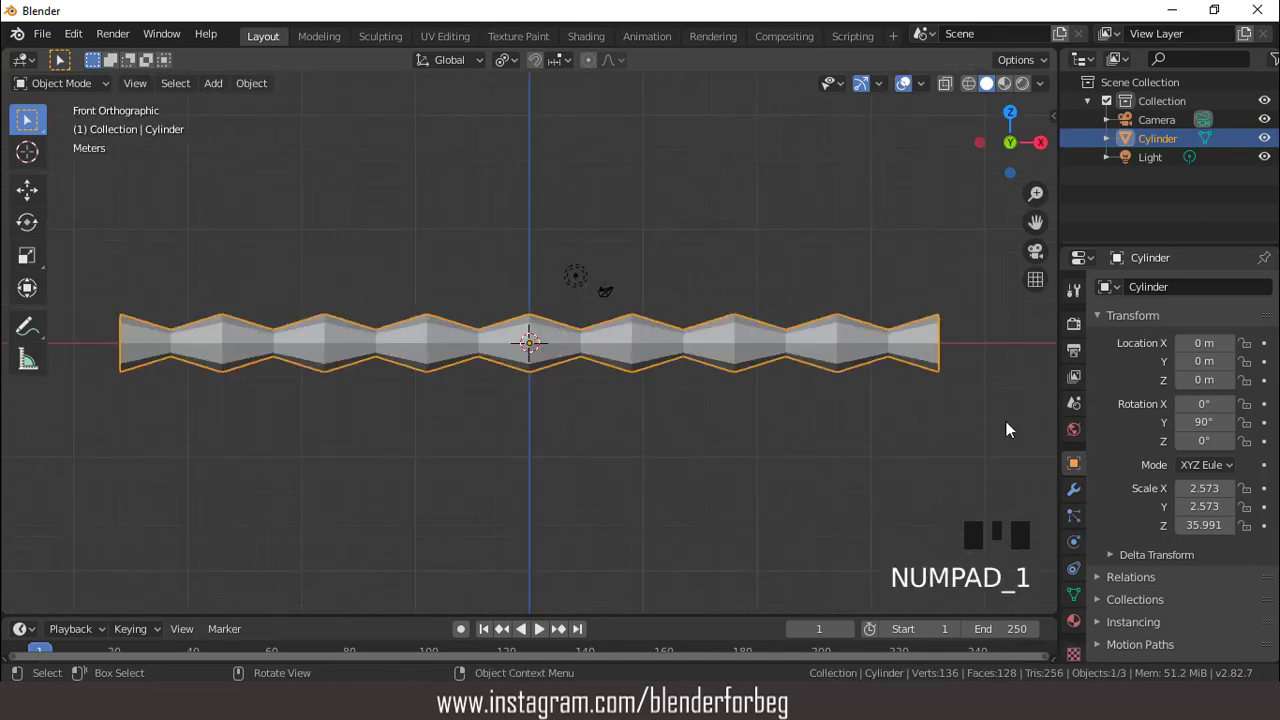
{"action": "left_click", "coordinate": [1073, 489]}
{"action": "left_click", "coordinate": [1140, 286]}
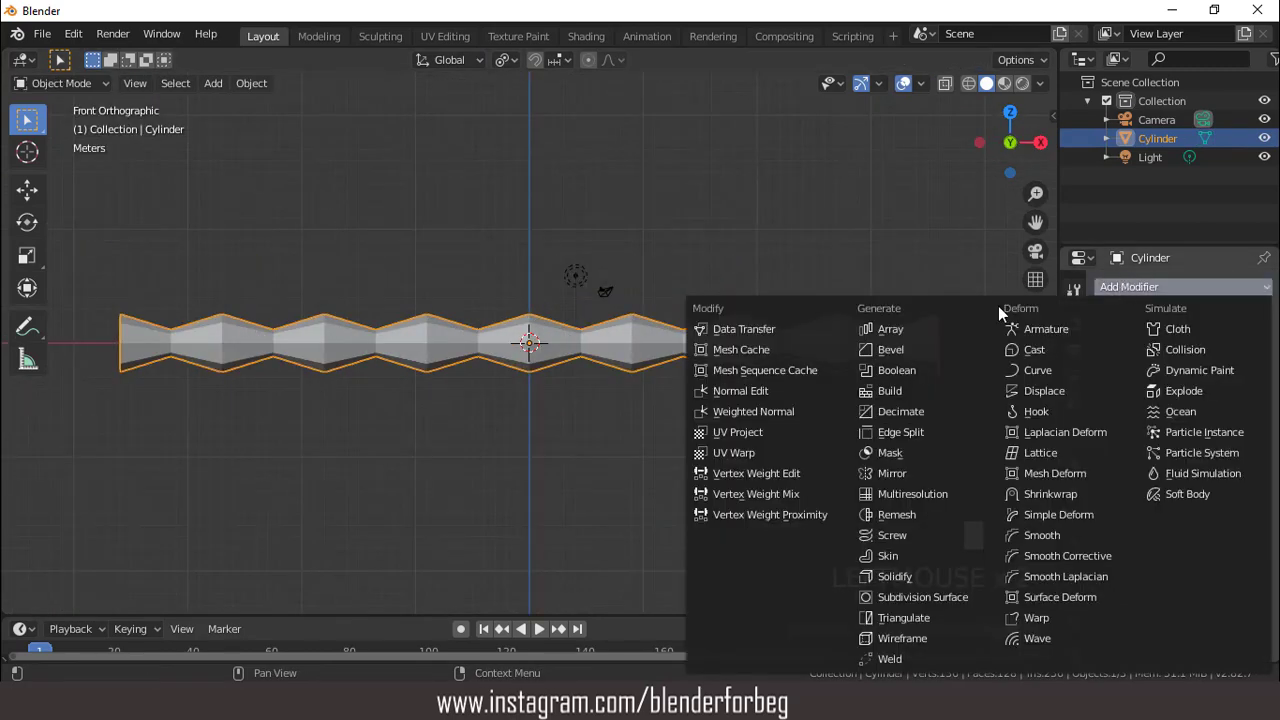
{"action": "left_click", "coordinate": [903, 599]}
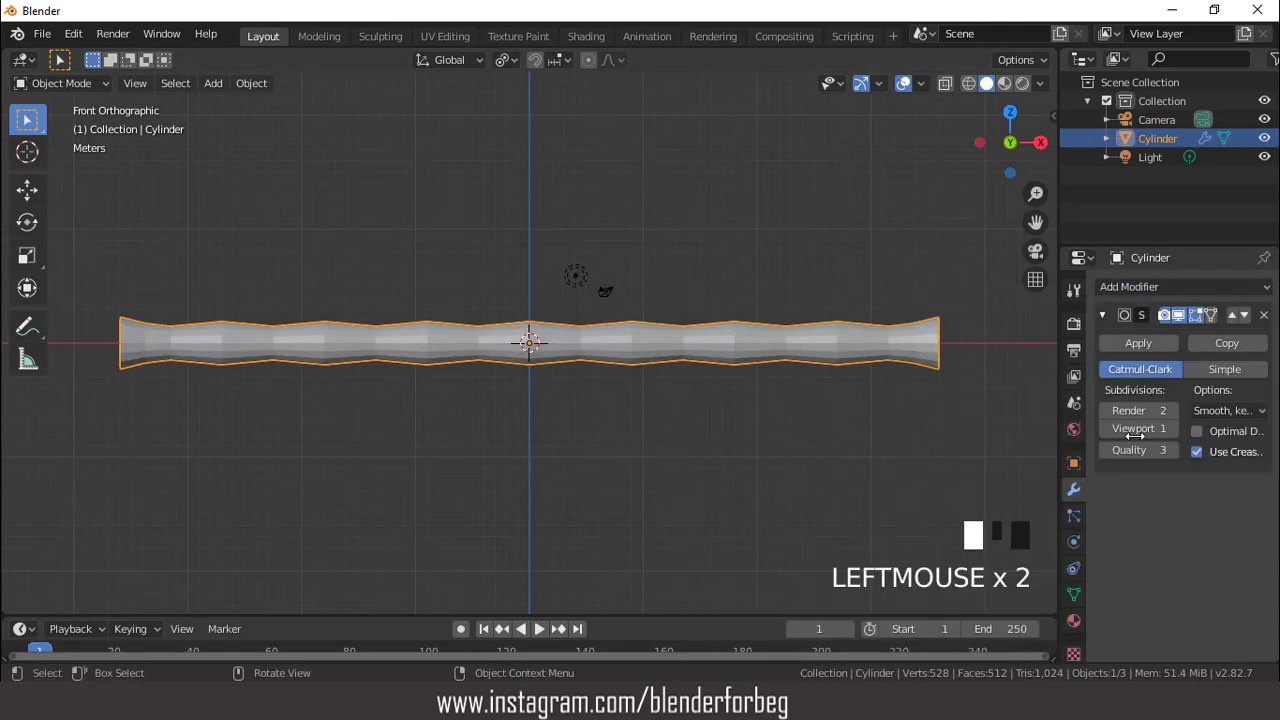
{"action": "left_click", "coordinate": [1176, 430]}
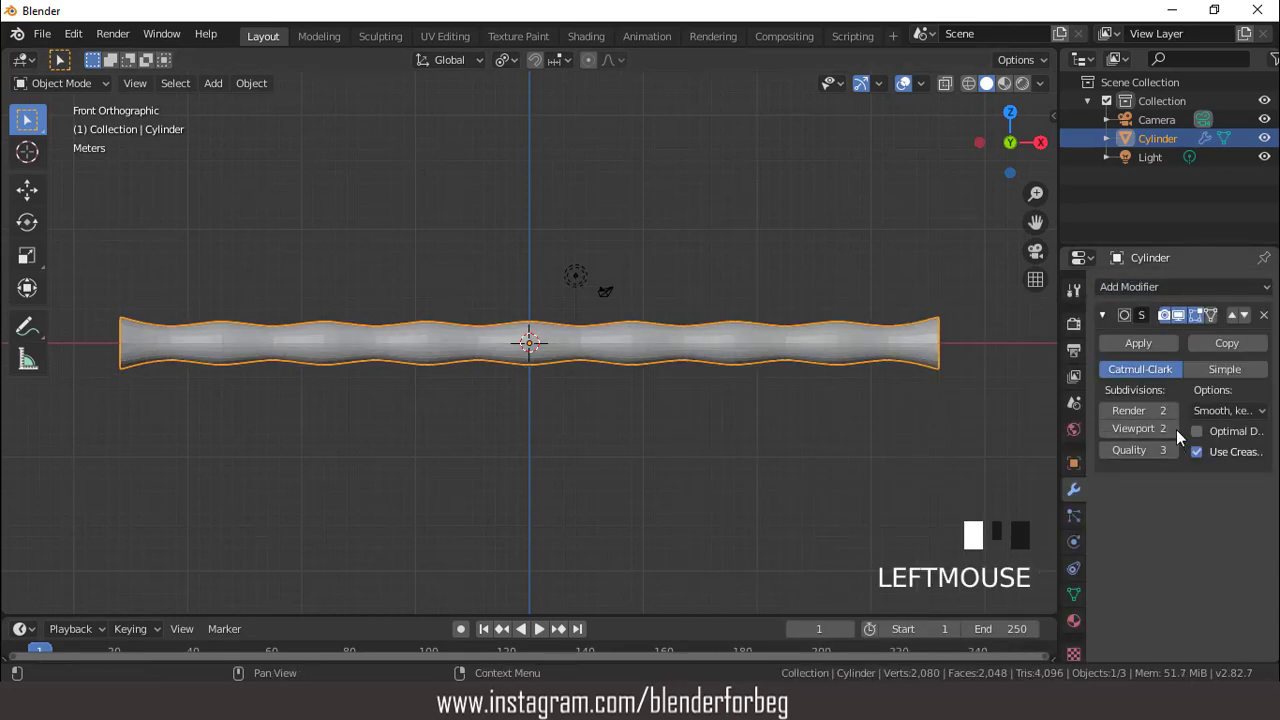
{"action": "left_click", "coordinate": [1137, 342]}
- Examine the tube's subdivided mesh in Edit Mode and its overall shape in Object Mode
{"action": "scroll", "coordinate": [727, 269], "scroll_direction": "up", "scroll_amount": 2}
{"action": "key", "text": "Tab"}
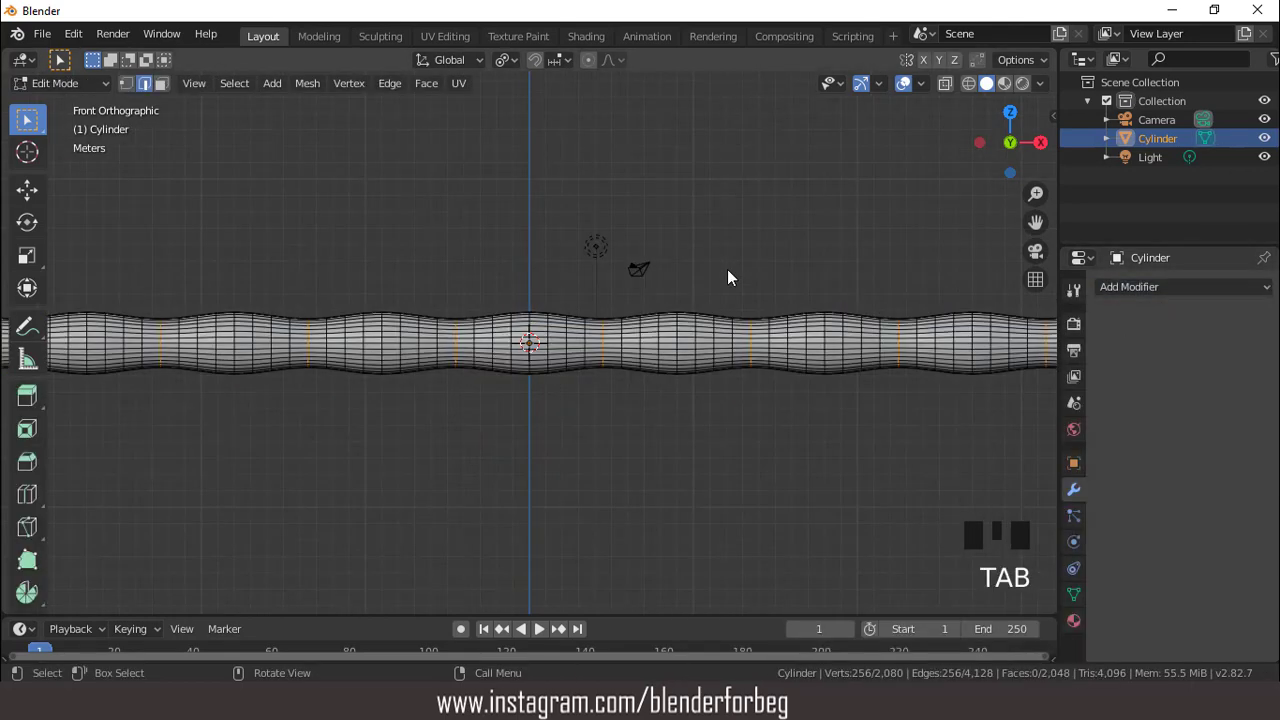
{"action": "key", "text": "Tab"}
{"action": "scroll", "coordinate": [727, 269], "scroll_direction": "down", "scroll_amount": 4}
{"action": "middle_click_drag", "start_coordinate": [632, 246], "coordinate": [684, 254]}
{"action": "key", "text": "KP_1"}
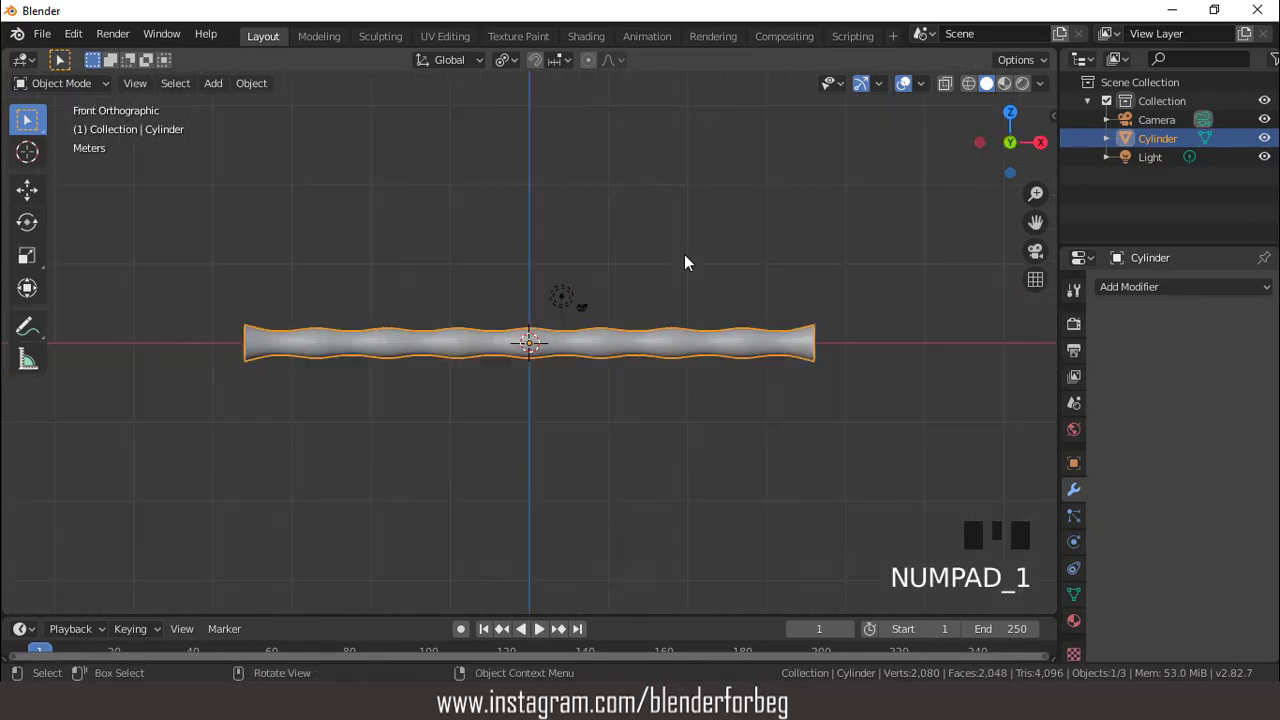
- Add an ico sphere at the origin and reduce its subdivisions to 1
{"action": "scroll", "coordinate": [684, 262], "scroll_direction": "up", "scroll_amount": 3}
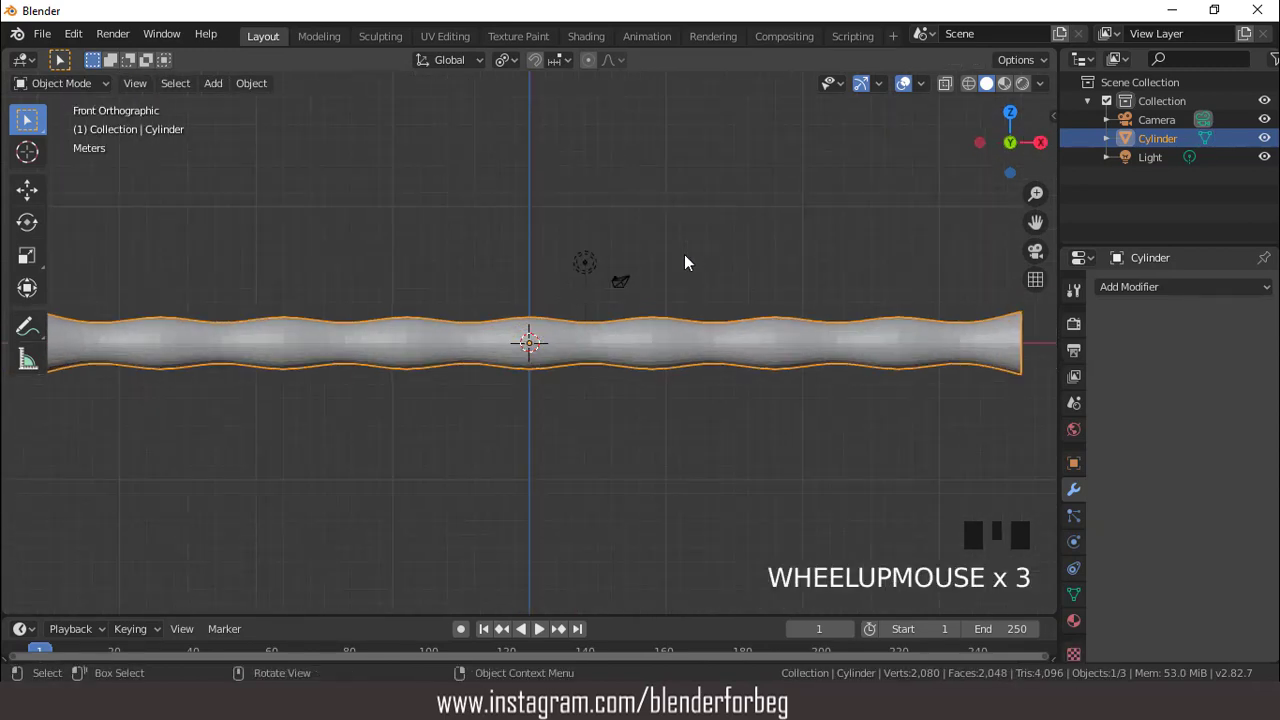
{"action": "left_click", "coordinate": [213, 83]}
{"action": "mouse_move", "coordinate": [272, 105]}
{"action": "left_click", "coordinate": [403, 180]}
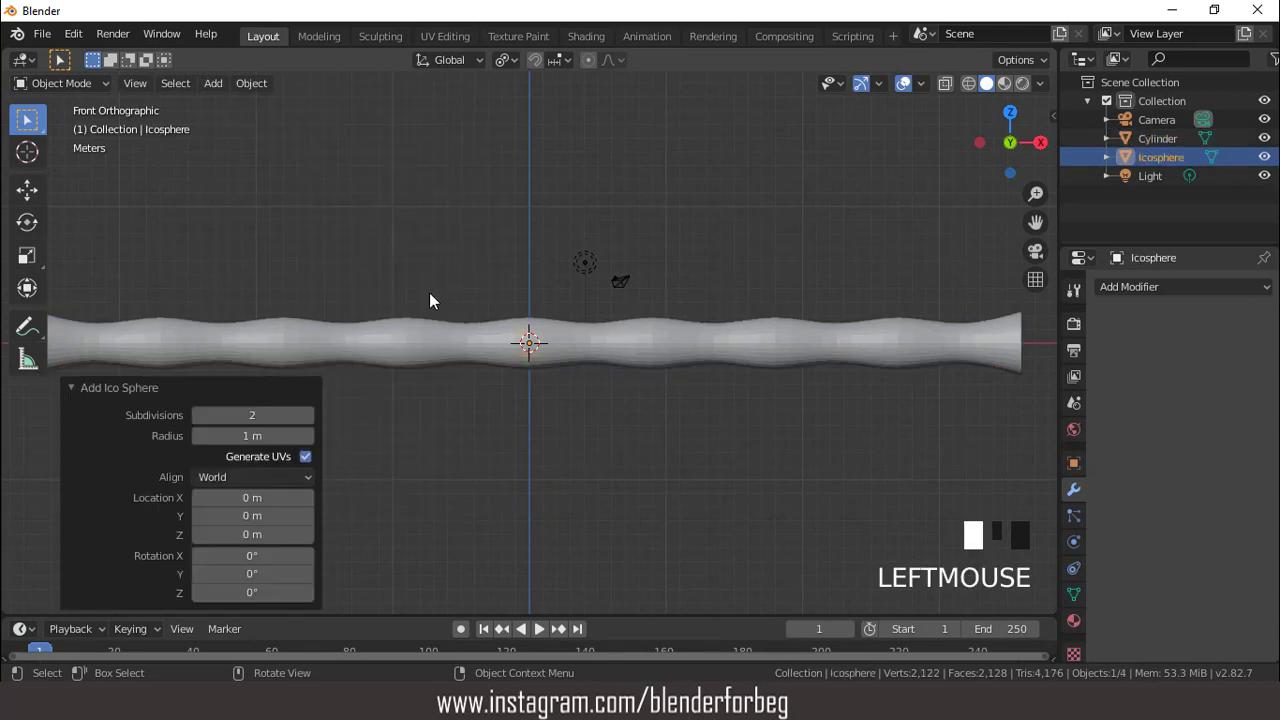
{"action": "left_click_drag", "start_coordinate": [211, 414], "coordinate": [195, 414]}
- Move the ico sphere up about 9.6 m along Z and scale it down to about 0.487
{"action": "key", "text": "g"}
{"action": "key", "text": "z"}
{"action": "left_click", "coordinate": [651, 137]}
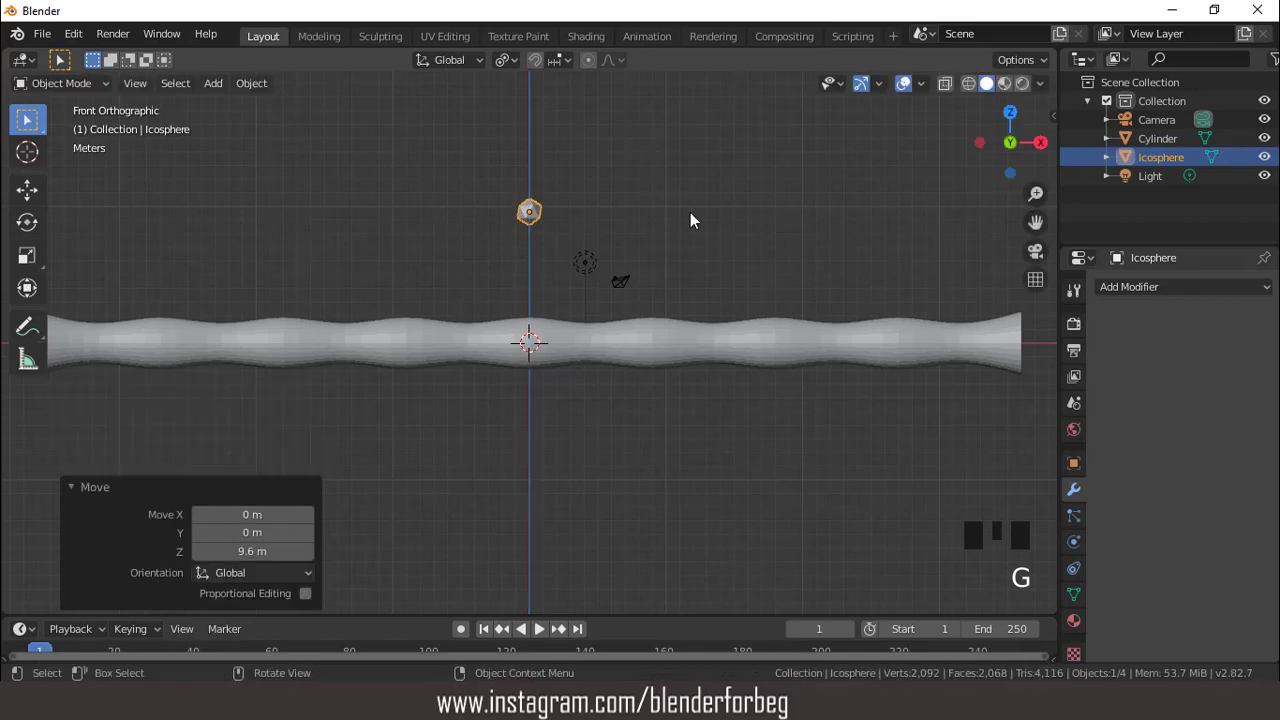
{"action": "key", "text": "s"}
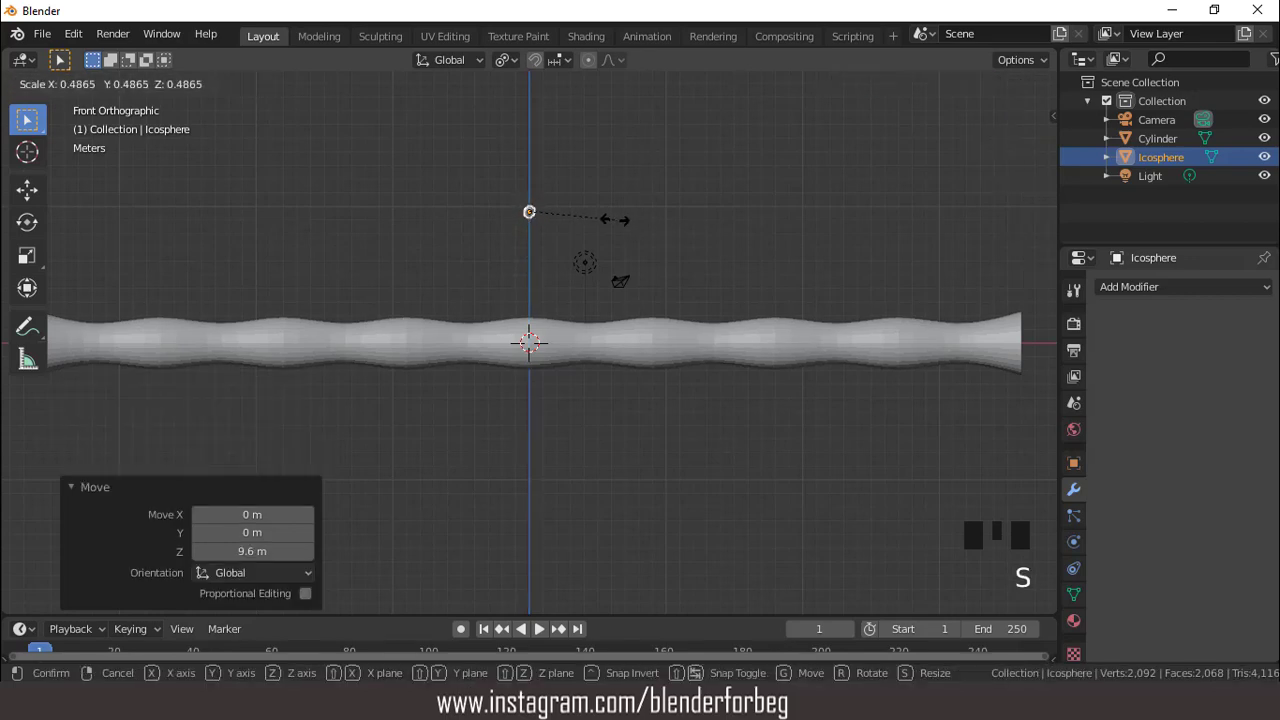
{"action": "left_click", "coordinate": [615, 219]}
{"action": "scroll", "coordinate": [728, 300], "scroll_direction": "up", "scroll_amount": 2}
{"action": "scroll", "coordinate": [728, 300], "scroll_direction": "down", "scroll_amount": 3}
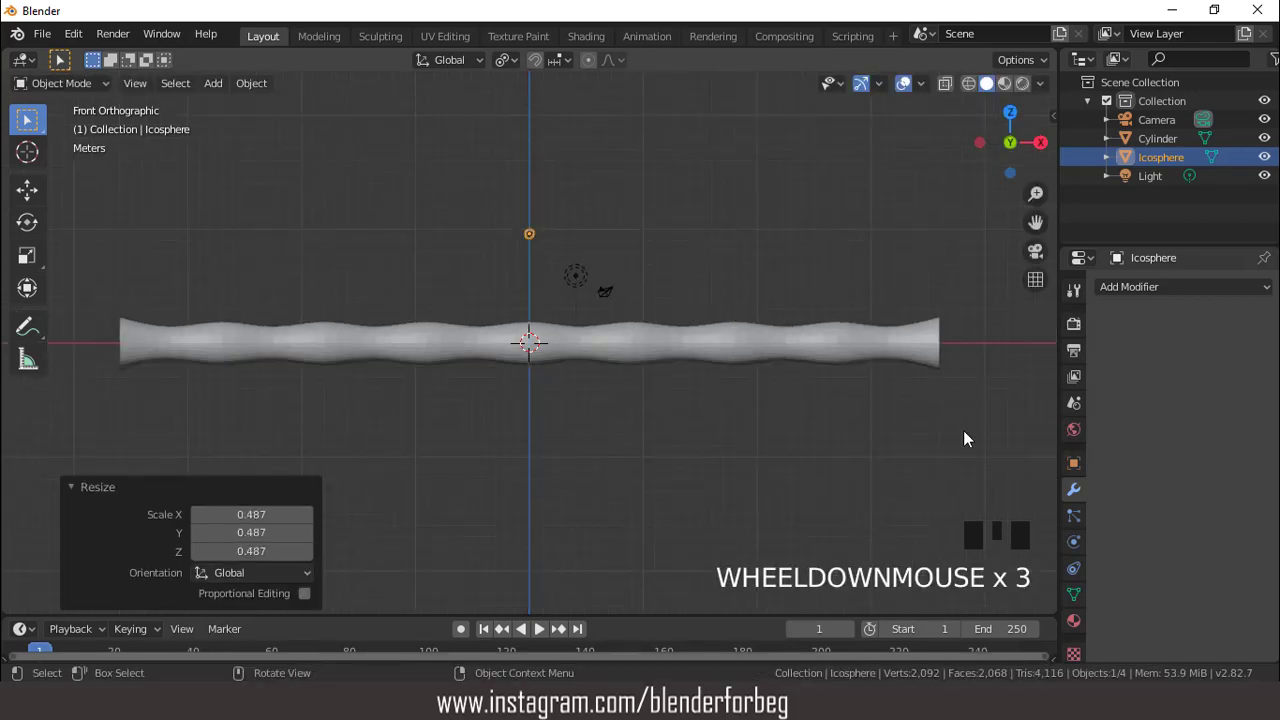
- Create a material for the ico sphere with an Emission surface and a strength of 4
{"action": "left_click", "coordinate": [1073, 621]}
{"action": "left_click", "coordinate": [1197, 368]}
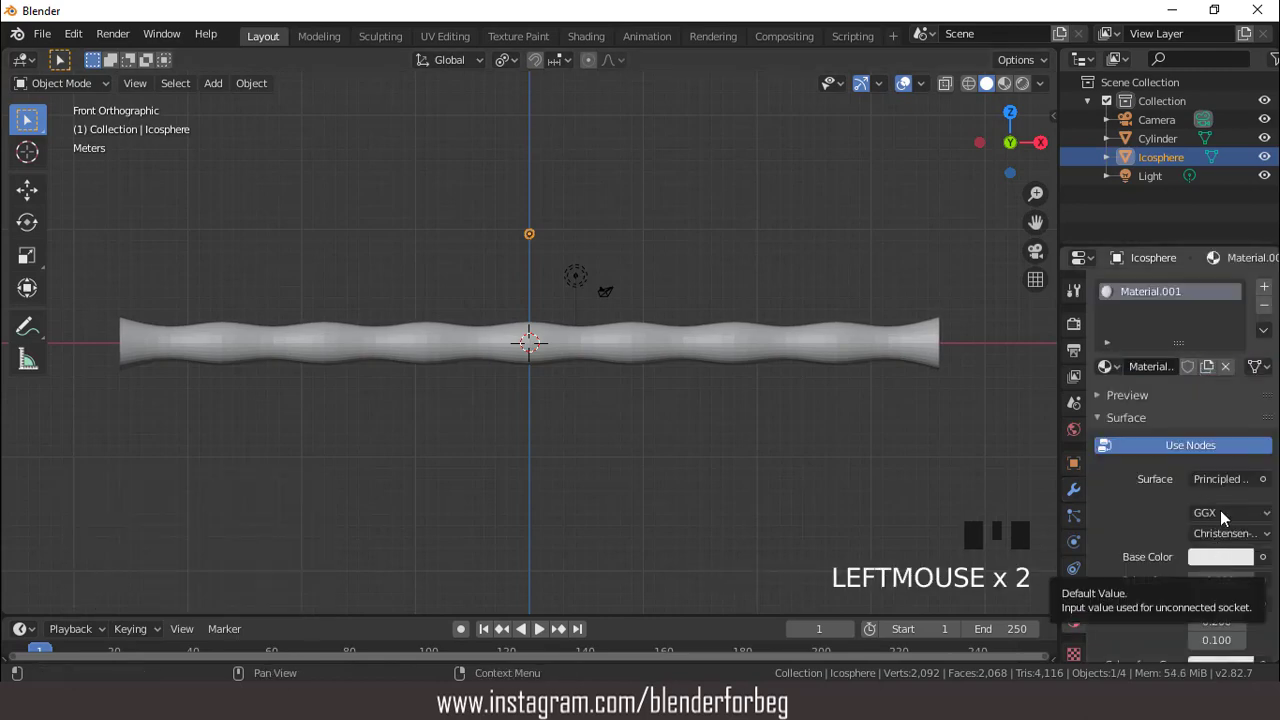
{"action": "left_click", "coordinate": [1225, 479]}
{"action": "left_click", "coordinate": [1032, 107]}
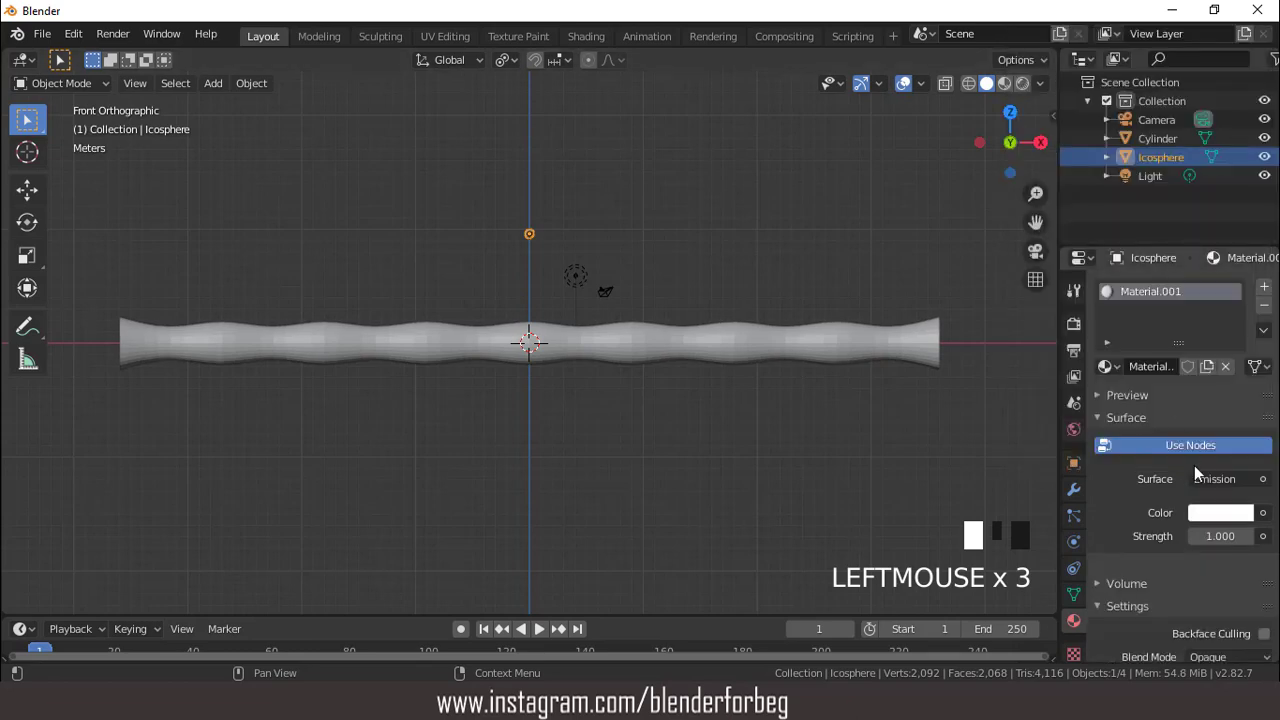
{"action": "left_click", "coordinate": [1220, 536]}
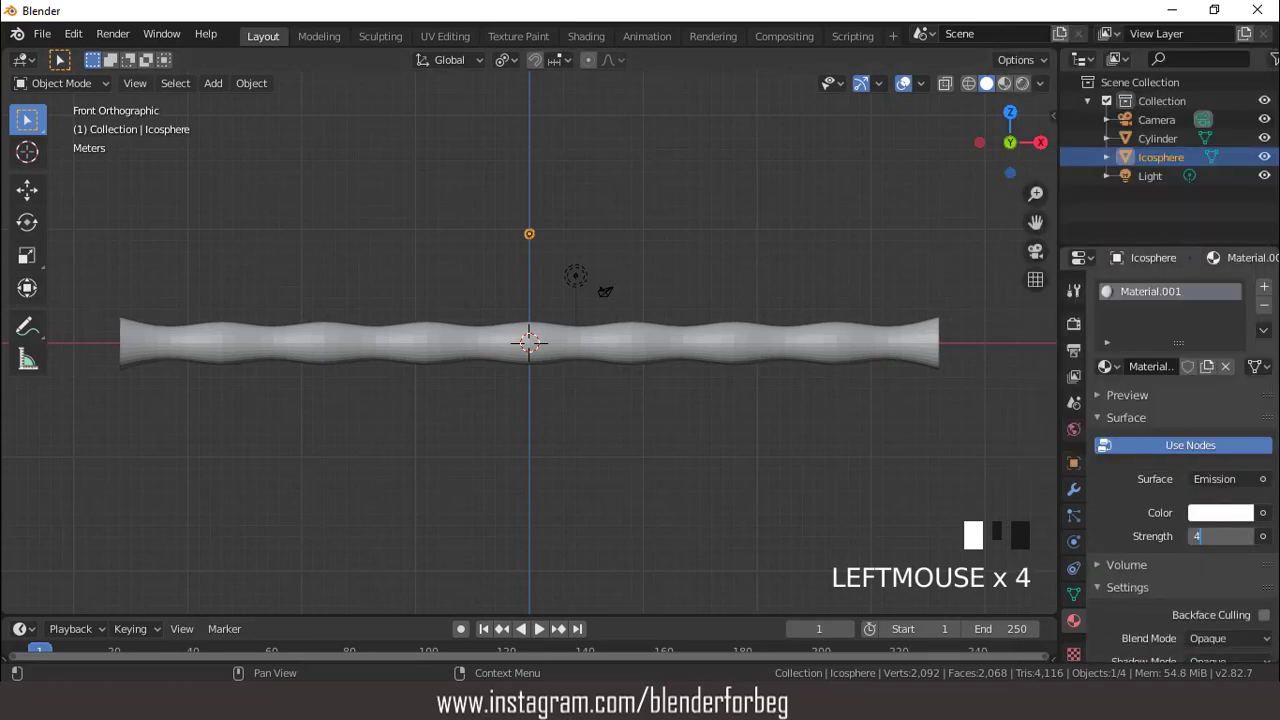
{"action": "type", "text": "4"}
{"action": "key", "text": "Return"}
- Create a material for the tube and set its base color to black
{"action": "left_click", "coordinate": [744, 337]}
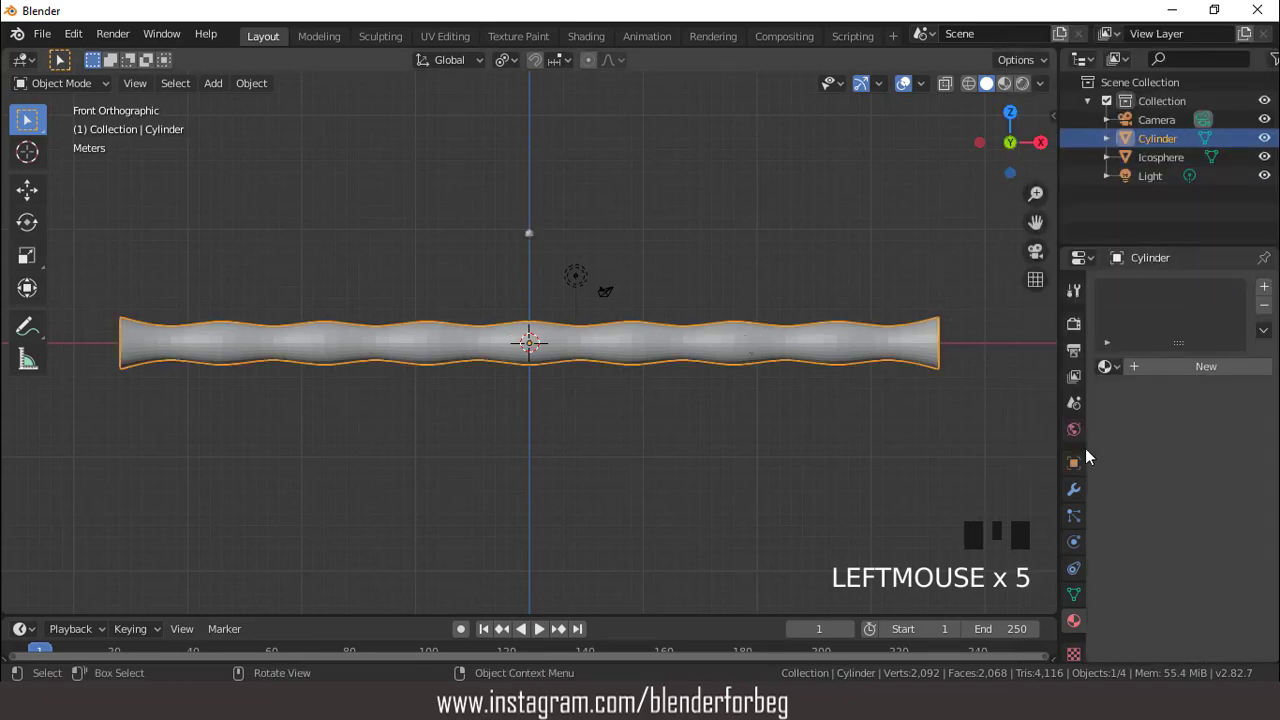
{"action": "left_click", "coordinate": [1200, 368]}
{"action": "left_click", "coordinate": [1212, 560]}
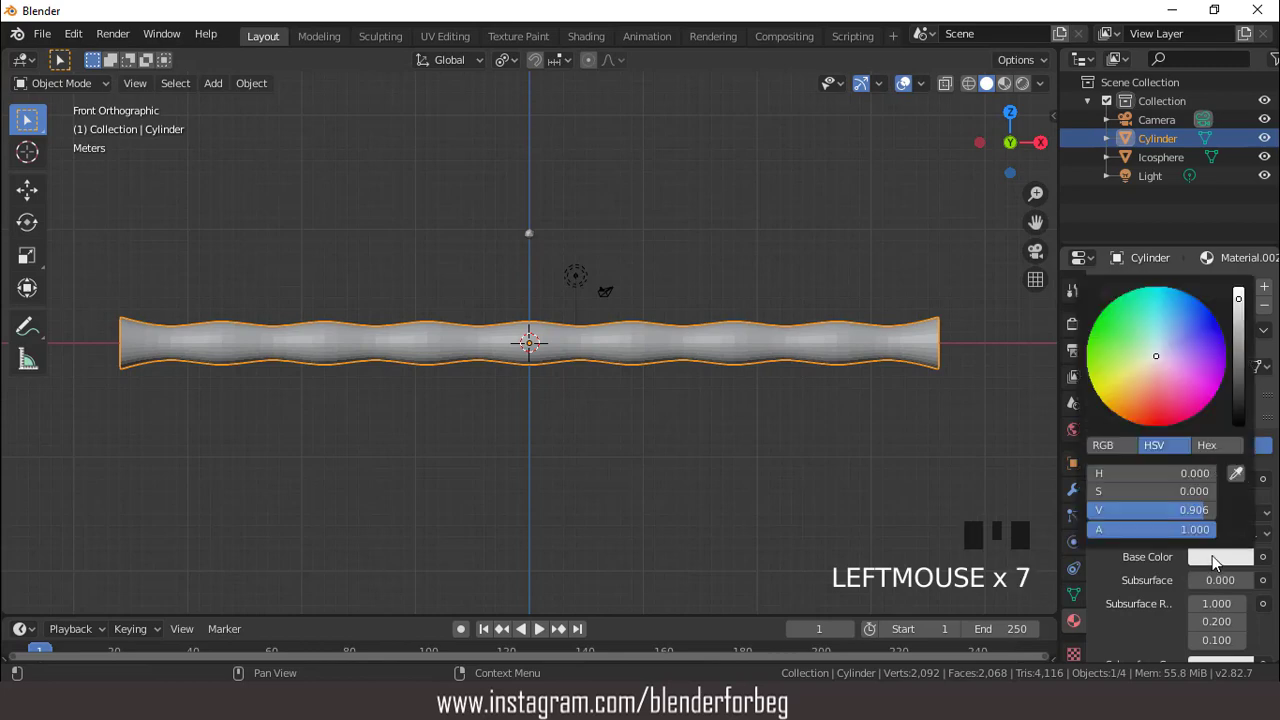
{"action": "left_click_drag", "start_coordinate": [1240, 362], "coordinate": [1240, 424]}
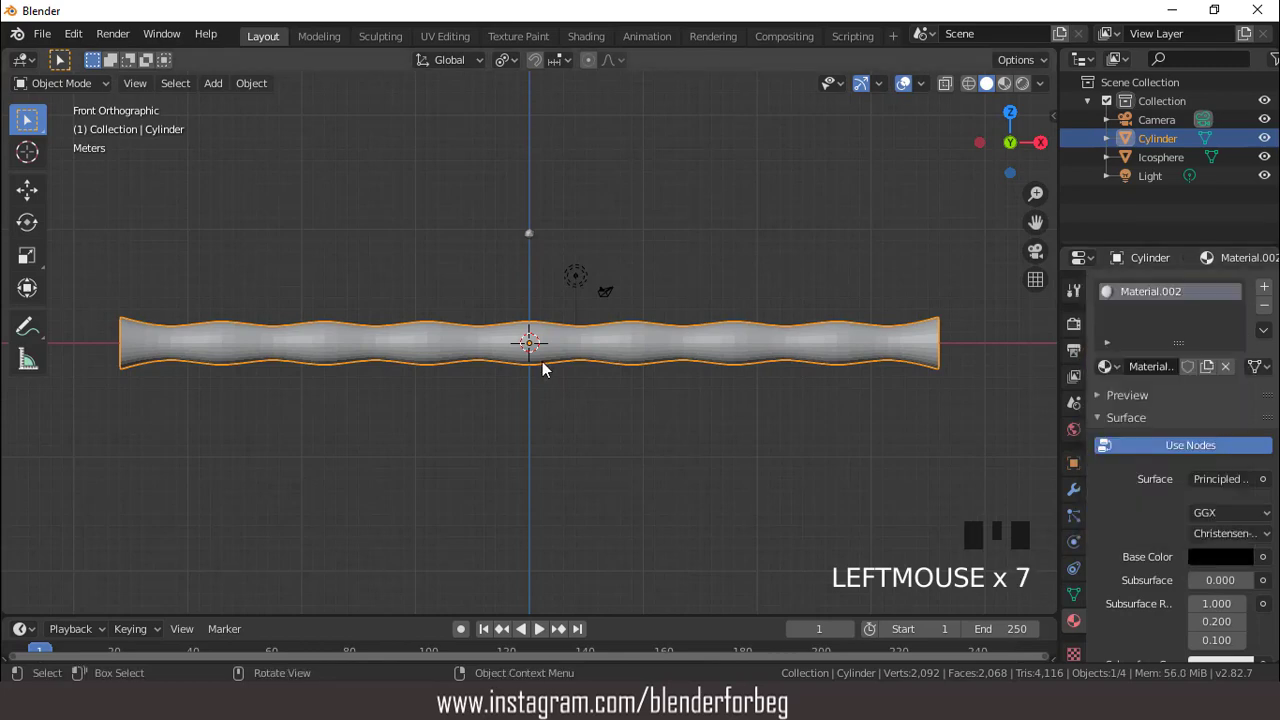
- Add a particle system to the tube, set it to Hair and enable Advanced
{"action": "left_click", "coordinate": [1073, 515]}
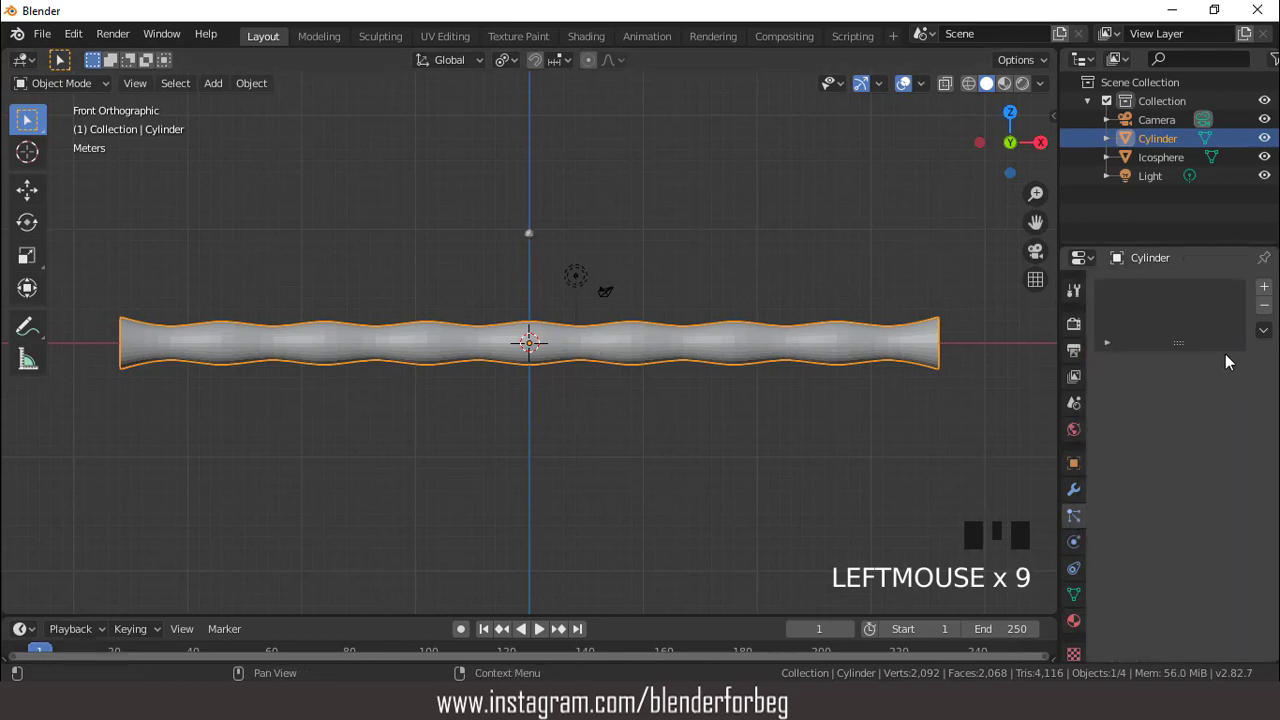
{"action": "left_click", "coordinate": [1263, 289]}
{"action": "left_click", "coordinate": [1228, 390]}
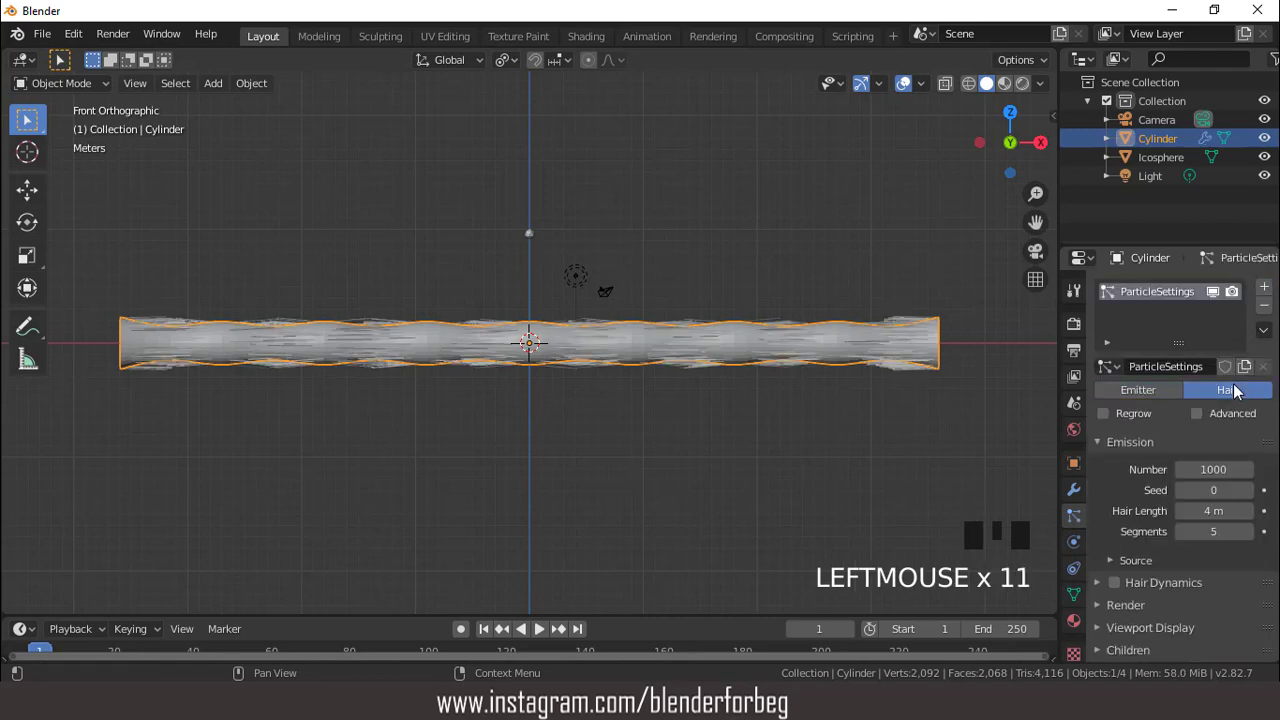
{"action": "left_click", "coordinate": [1197, 413]}
- Render the tube's hair particles as Object, using the Icosphere as the instance object
{"action": "scroll", "coordinate": [1152, 451], "scroll_direction": "down", "scroll_amount": 7}
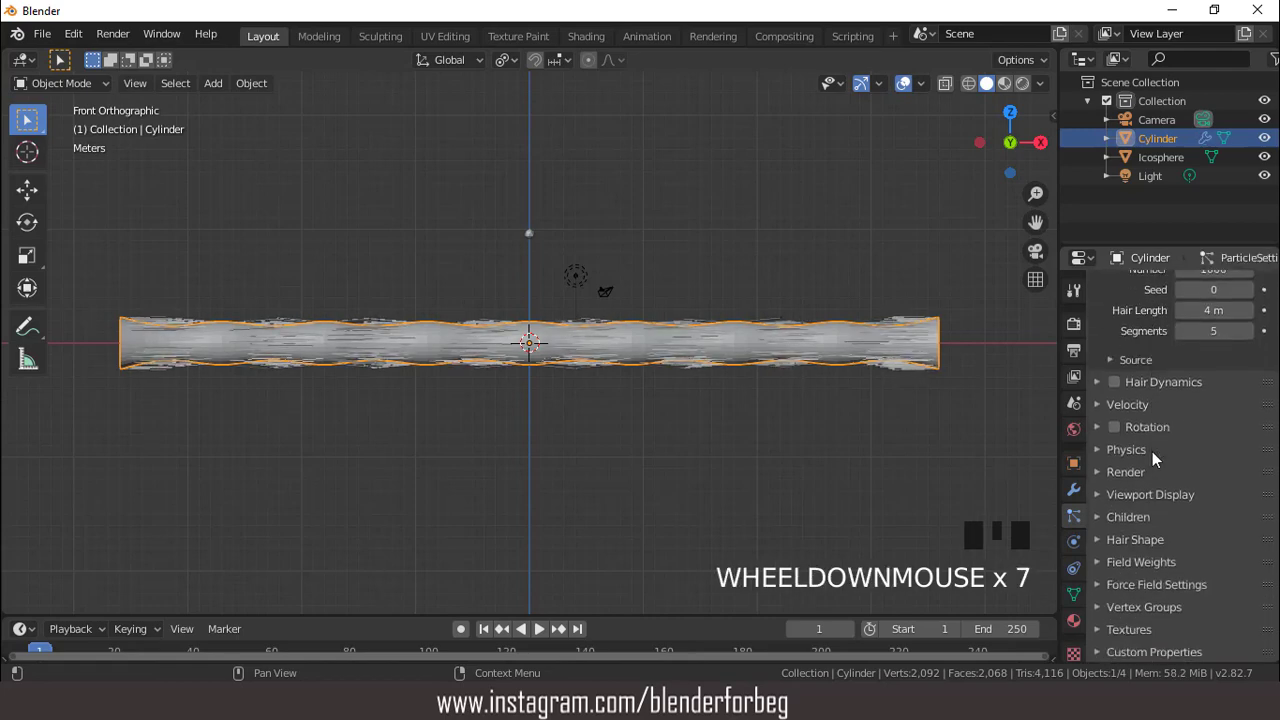
{"action": "left_click", "coordinate": [1098, 472]}
{"action": "scroll", "coordinate": [1134, 442], "scroll_direction": "down", "scroll_amount": 2}
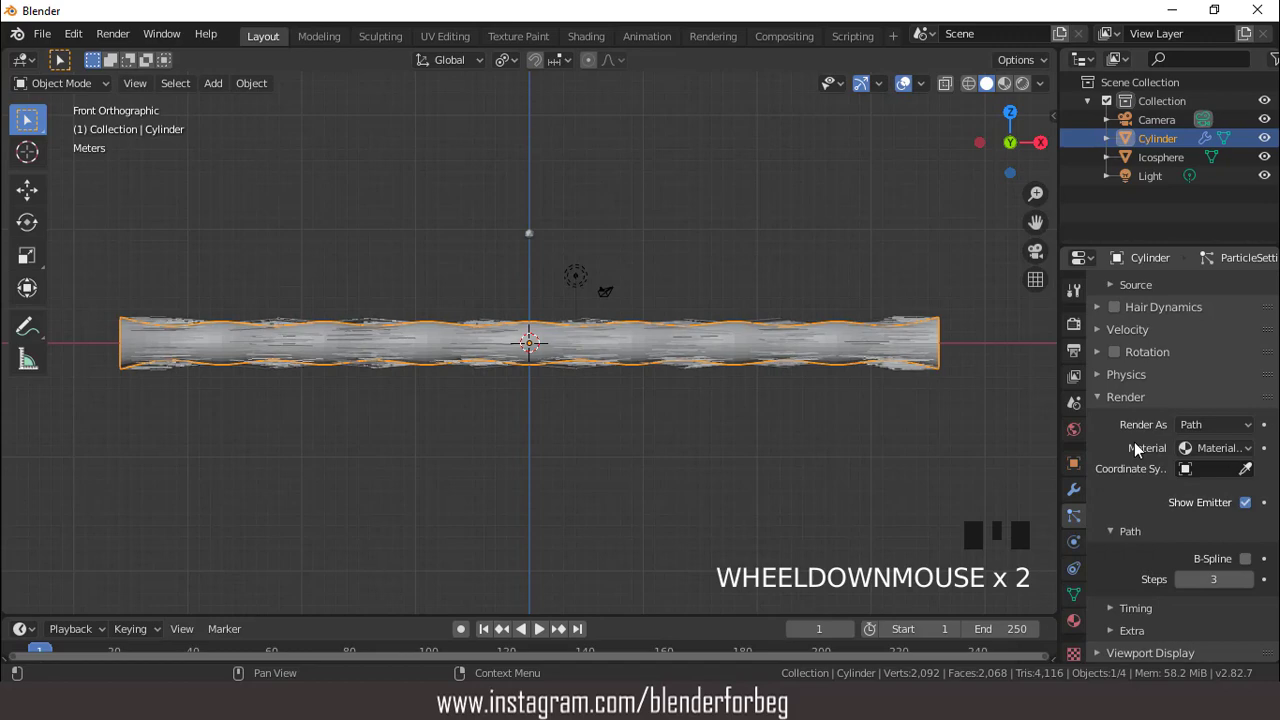
{"action": "left_click", "coordinate": [1193, 424]}
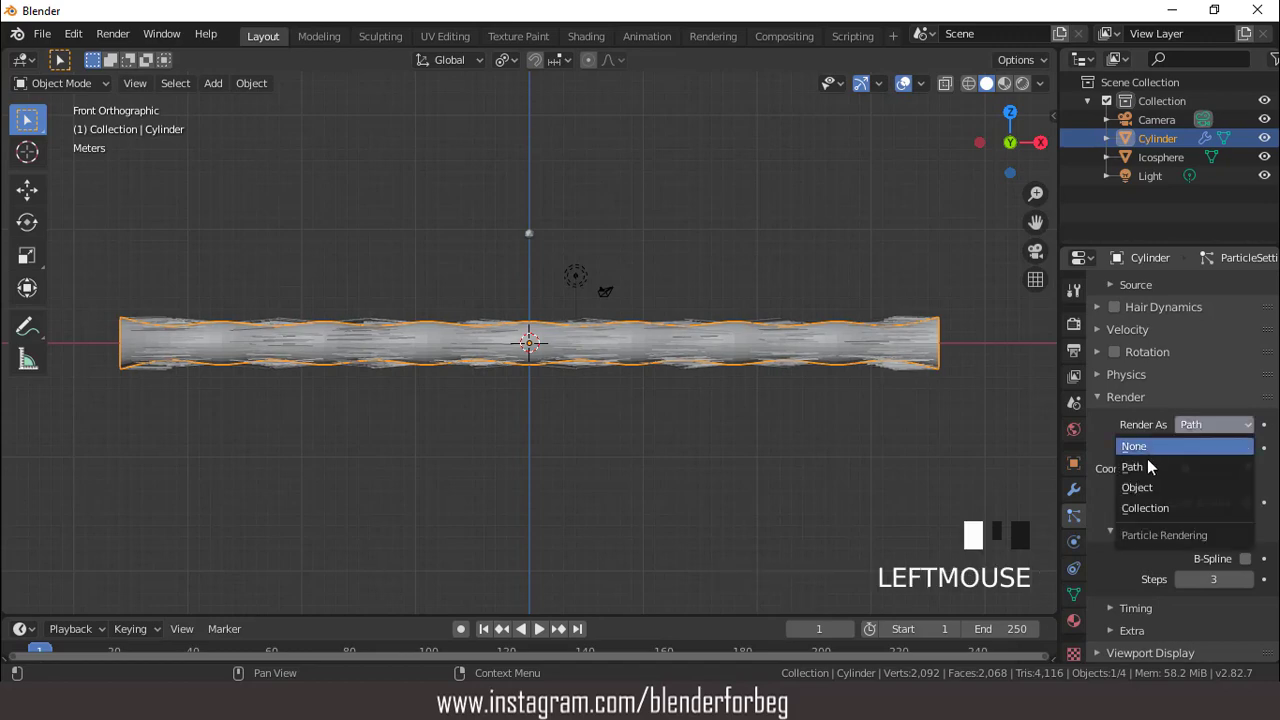
{"action": "left_click", "coordinate": [1146, 487]}
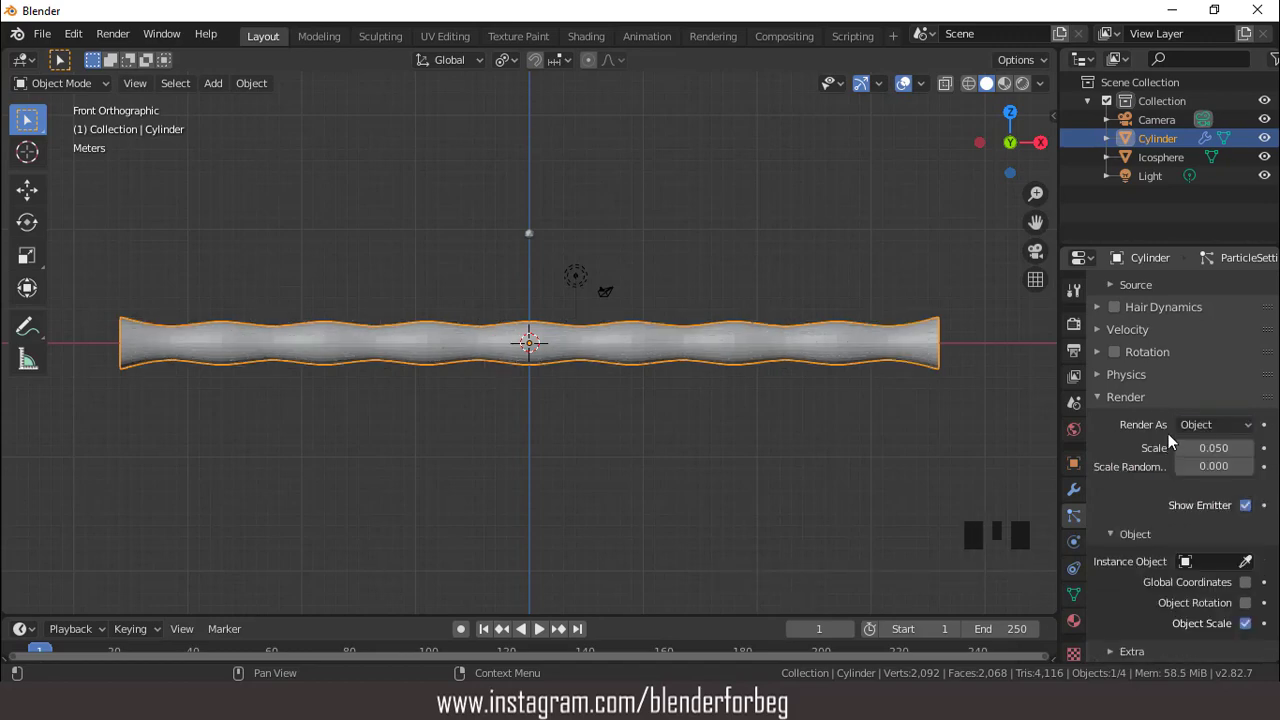
{"action": "scroll", "coordinate": [1168, 433], "scroll_direction": "down", "scroll_amount": 2}
{"action": "left_click", "coordinate": [1201, 486]}
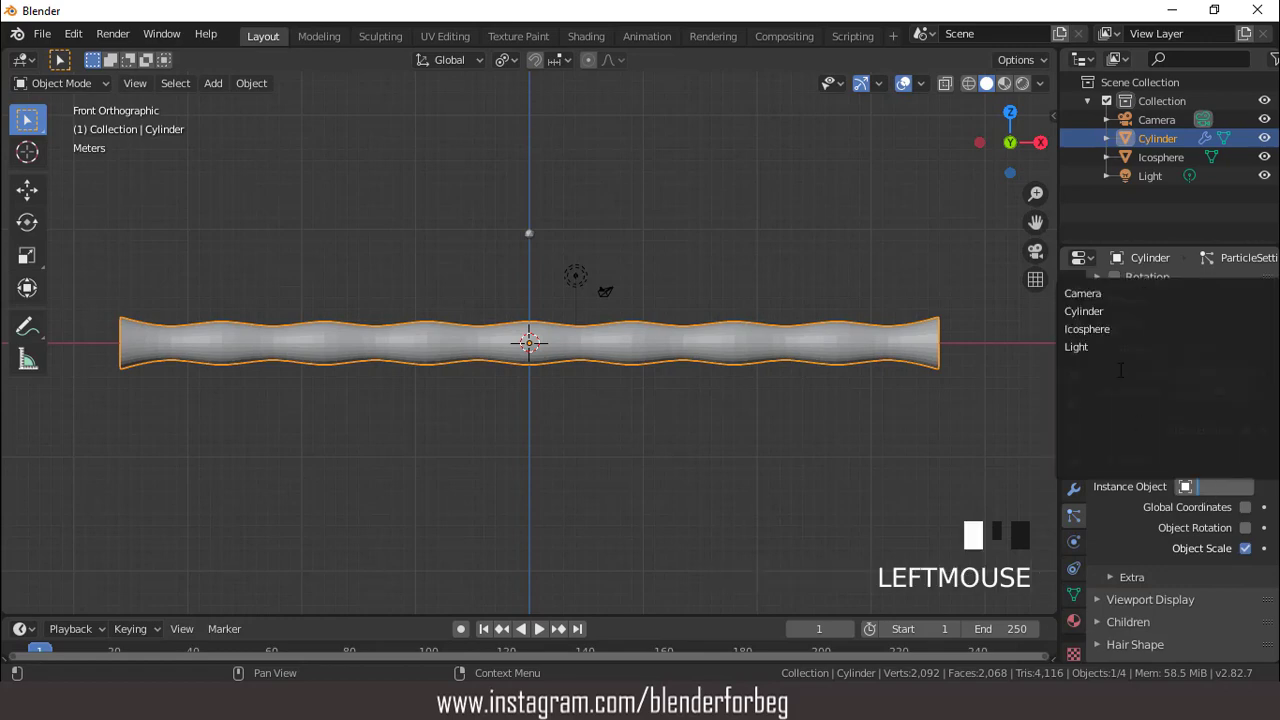
{"action": "left_click", "coordinate": [1098, 330]}
- Set the number of hair particles on the tube to 2000
{"action": "scroll", "coordinate": [793, 318], "scroll_direction": "up", "scroll_amount": 6}
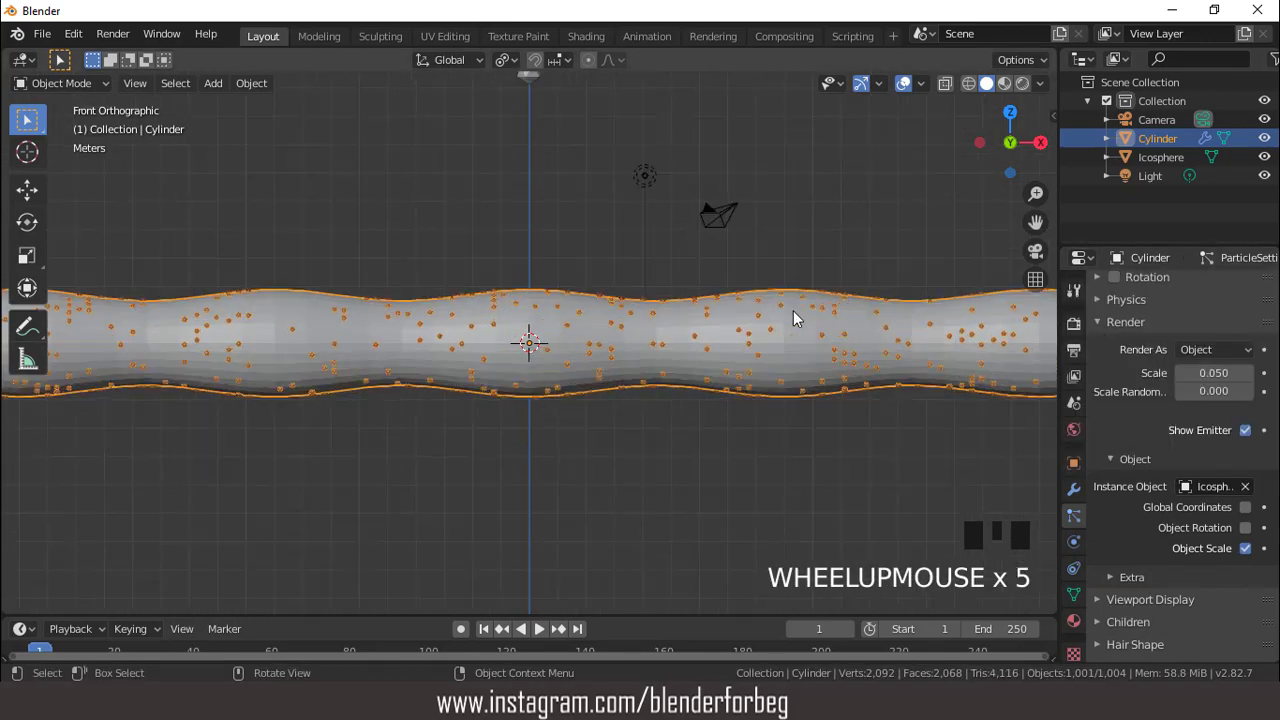
{"action": "scroll", "coordinate": [793, 312], "scroll_direction": "up", "scroll_amount": 4}
{"action": "scroll", "coordinate": [793, 312], "scroll_direction": "down", "scroll_amount": 6}
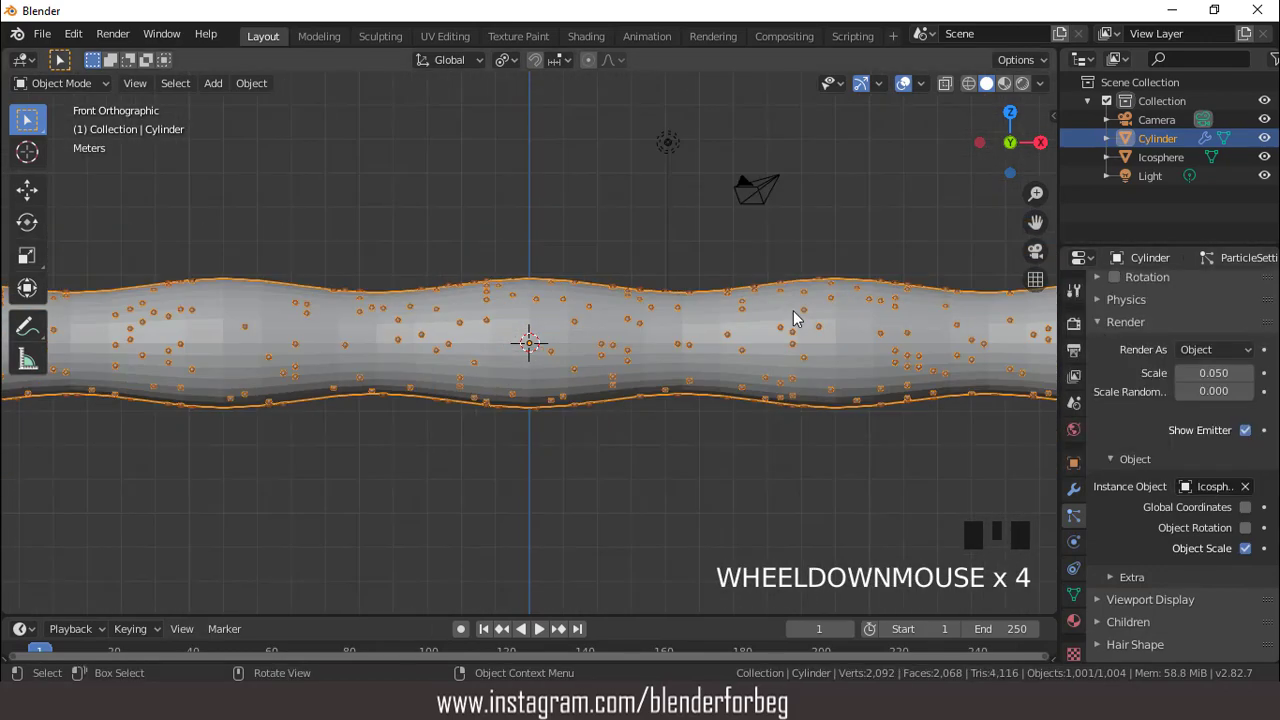
{"action": "scroll", "coordinate": [1196, 388], "scroll_direction": "up", "scroll_amount": 6}
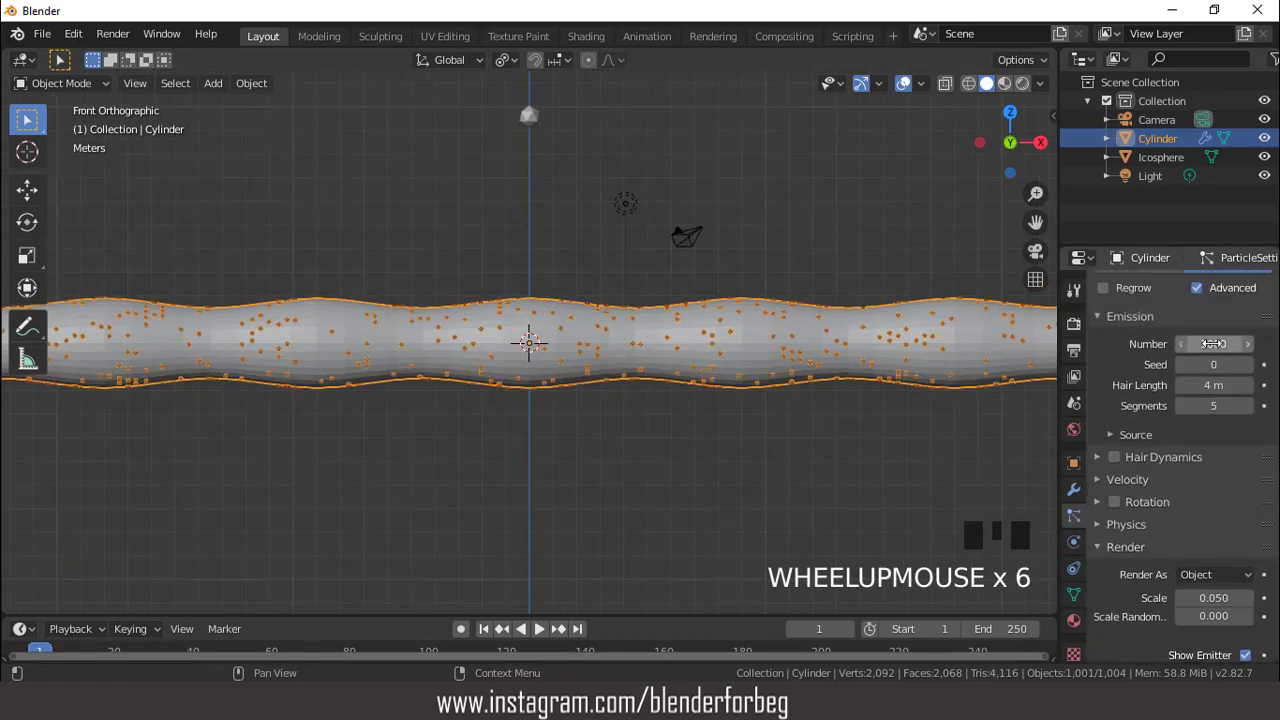
{"action": "left_click", "coordinate": [1213, 343]}
{"action": "type", "text": "2000"}
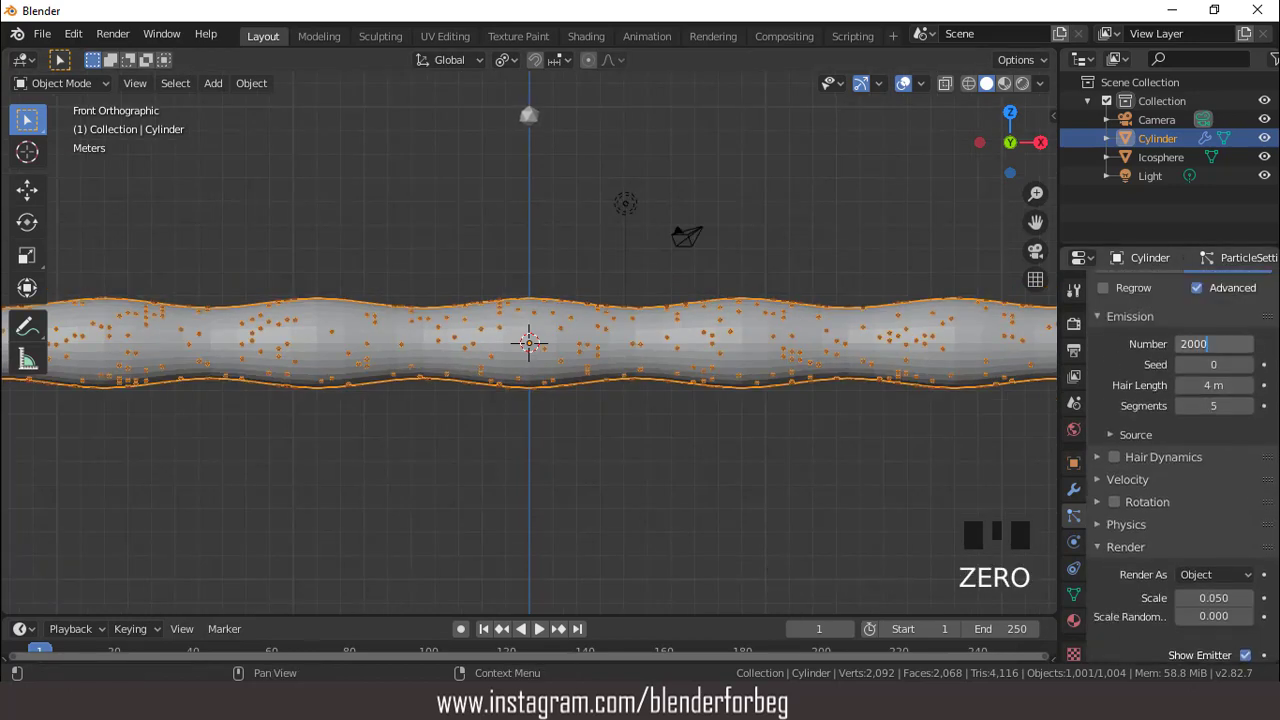
{"action": "key", "text": "Return"}
- Set the particle source to emit from Verts instead of faces
{"action": "scroll", "coordinate": [740, 365], "scroll_direction": "up", "scroll_amount": 4}
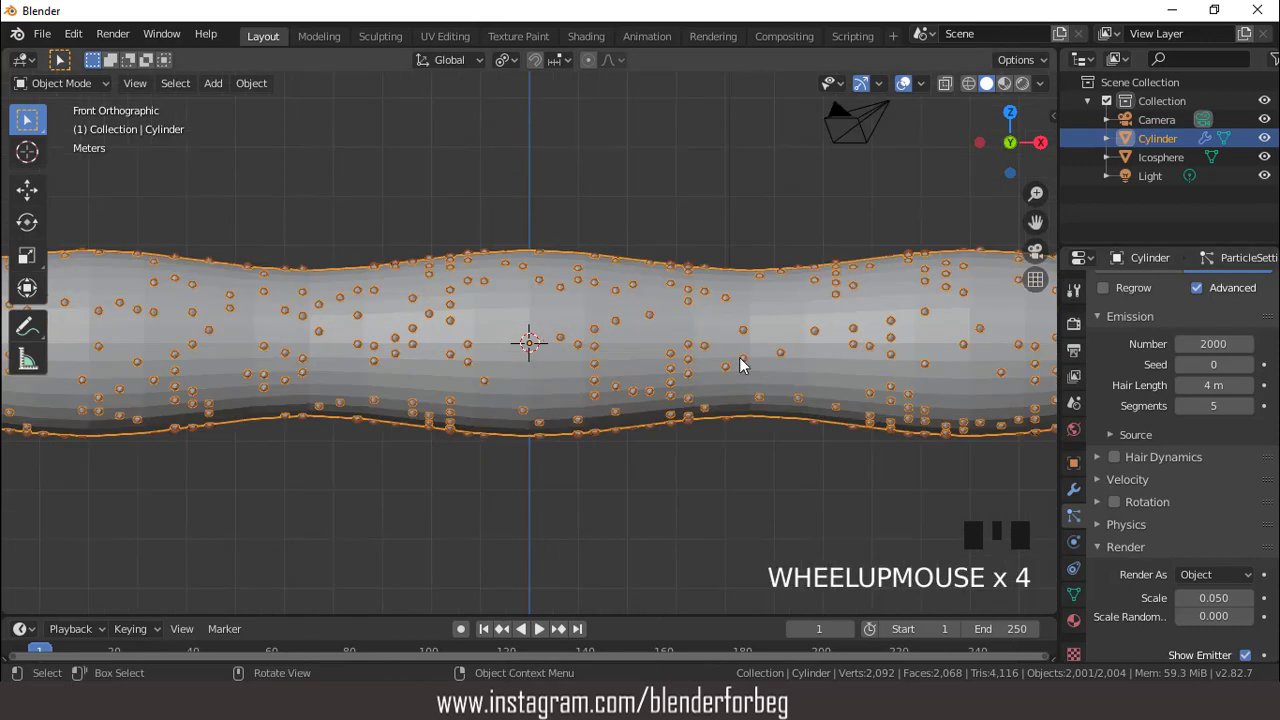
{"action": "left_click", "coordinate": [1110, 436]}
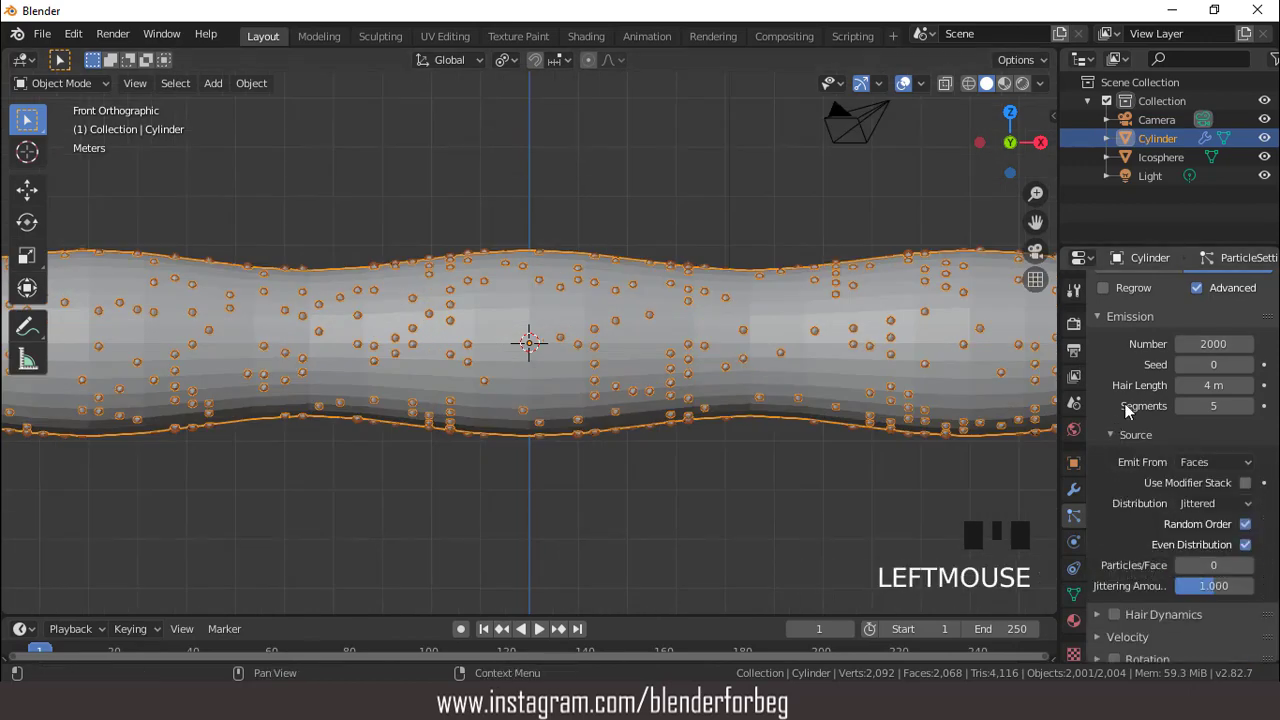
{"action": "scroll", "coordinate": [1120, 425], "scroll_direction": "down", "scroll_amount": 1}
{"action": "left_click", "coordinate": [1205, 424]}
{"action": "left_click", "coordinate": [1176, 447]}
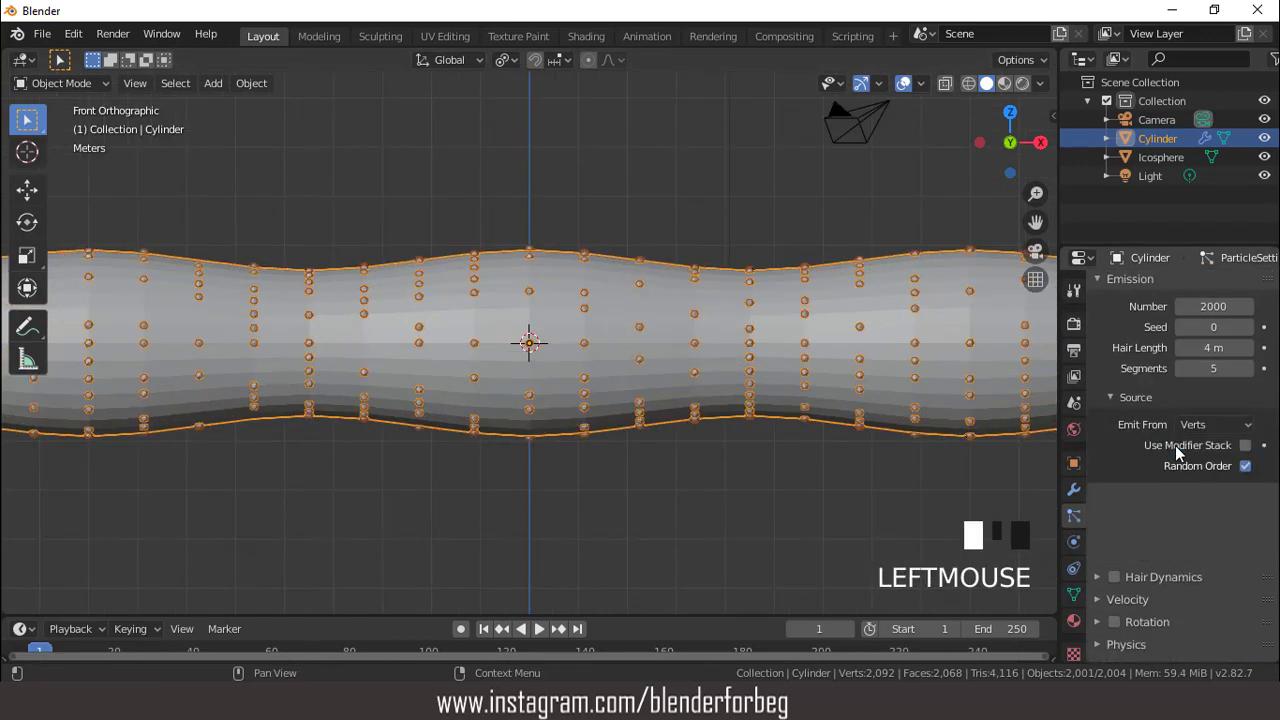
- Set the number of hair particles on the tube to 3000
{"action": "scroll", "coordinate": [688, 284], "scroll_direction": "down", "scroll_amount": 4}
{"action": "scroll", "coordinate": [688, 286], "scroll_direction": "up", "scroll_amount": 4}
{"action": "scroll", "coordinate": [688, 288], "scroll_direction": "up", "scroll_amount": 1}
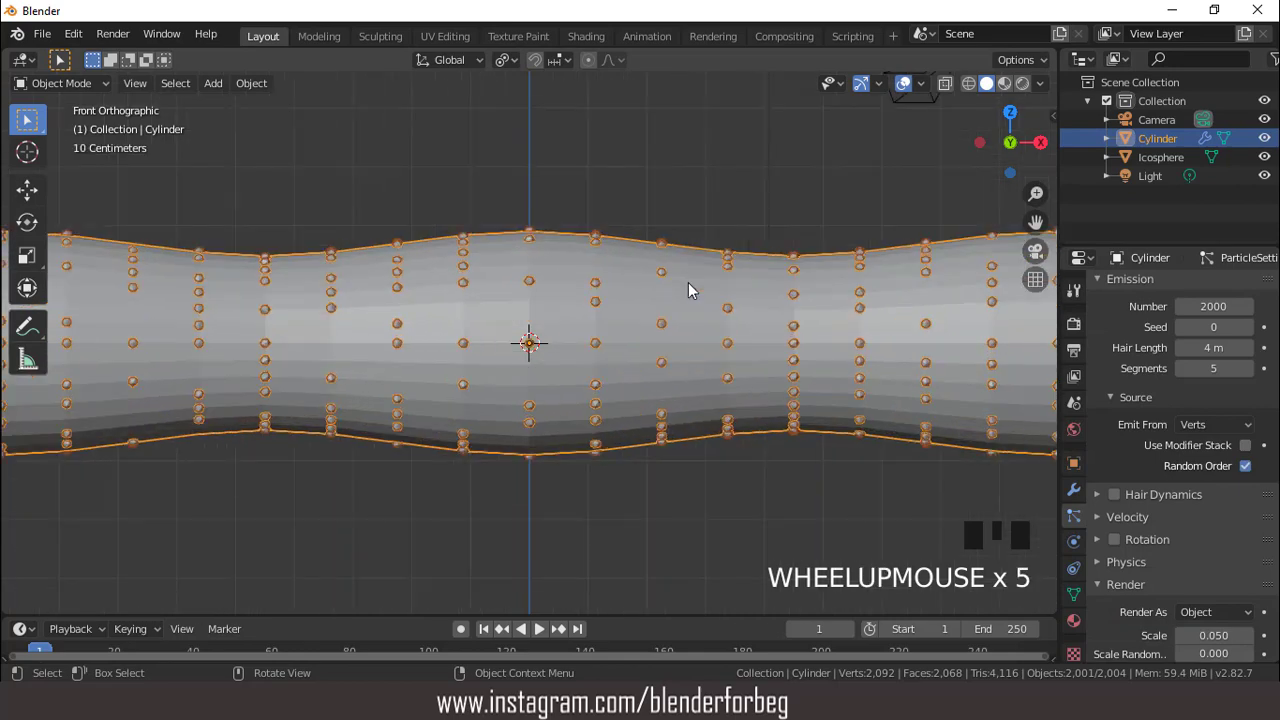
{"action": "scroll", "coordinate": [688, 288], "scroll_direction": "down", "scroll_amount": 3}
{"action": "scroll", "coordinate": [1208, 370], "scroll_direction": "up", "scroll_amount": 2}
{"action": "left_click", "coordinate": [1210, 380]}
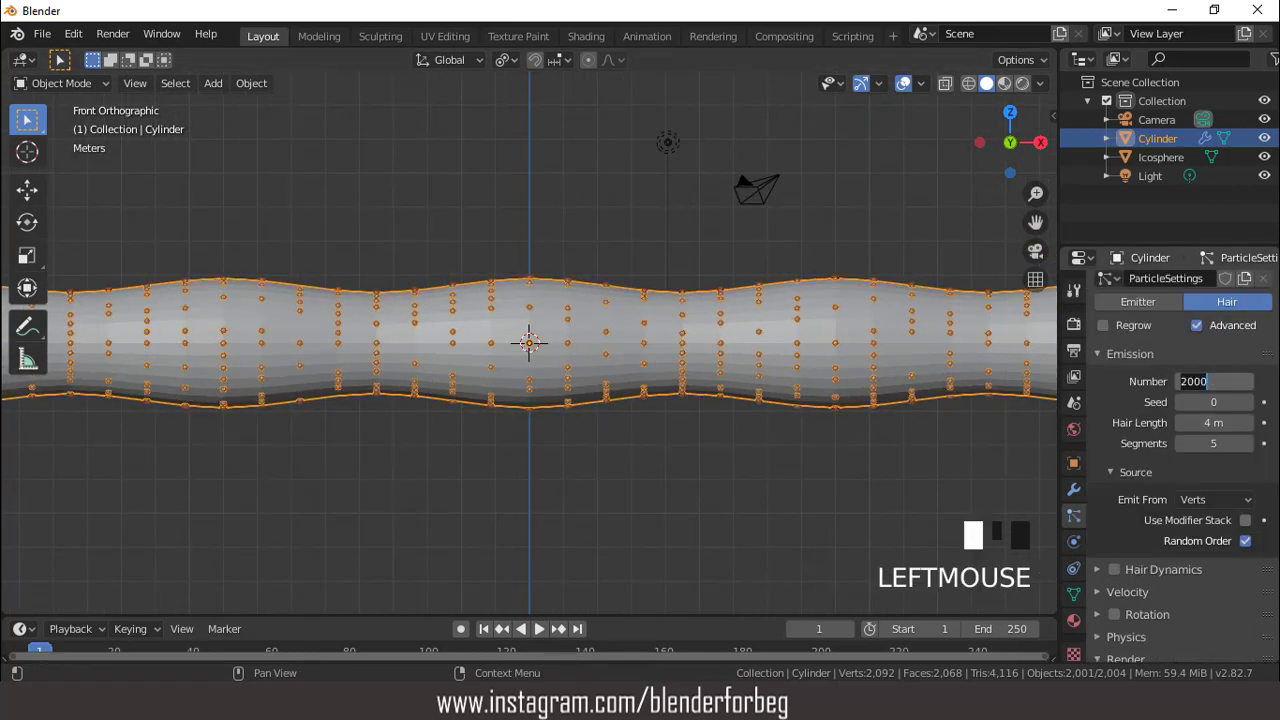
{"action": "type", "text": "3000"}
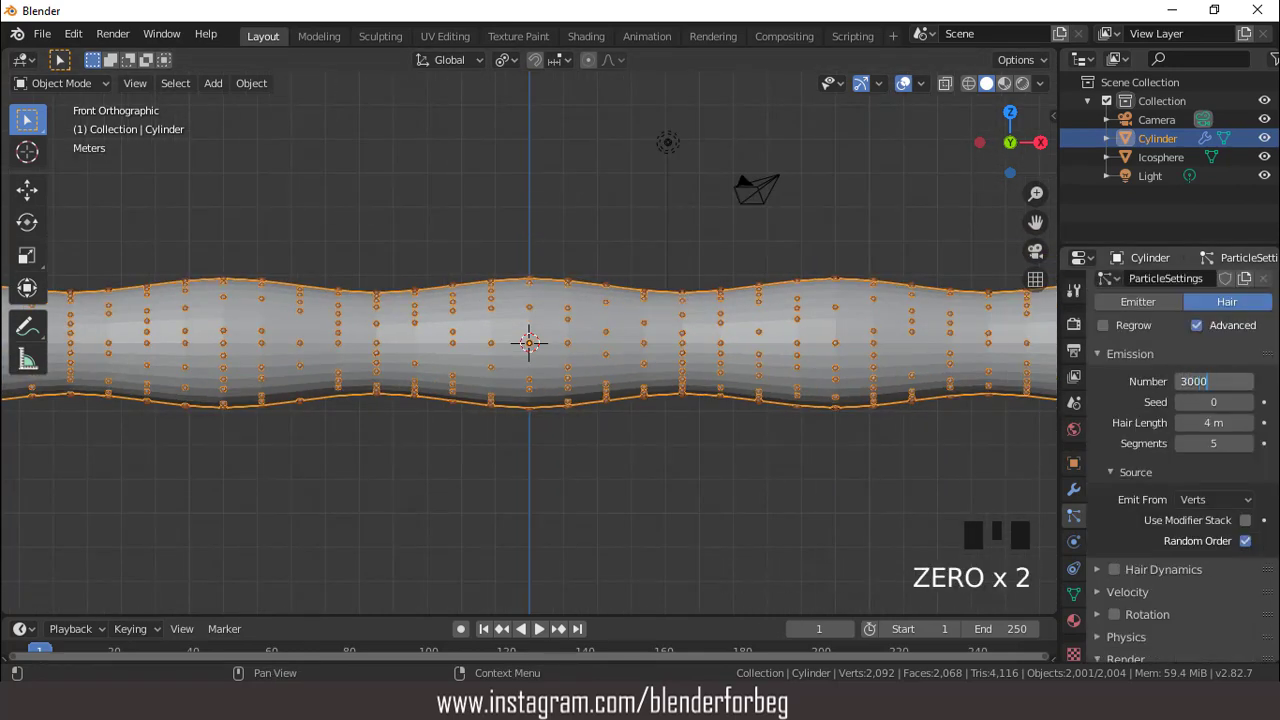
{"action": "scroll", "coordinate": [562, 284], "scroll_direction": "down", "scroll_amount": 6}
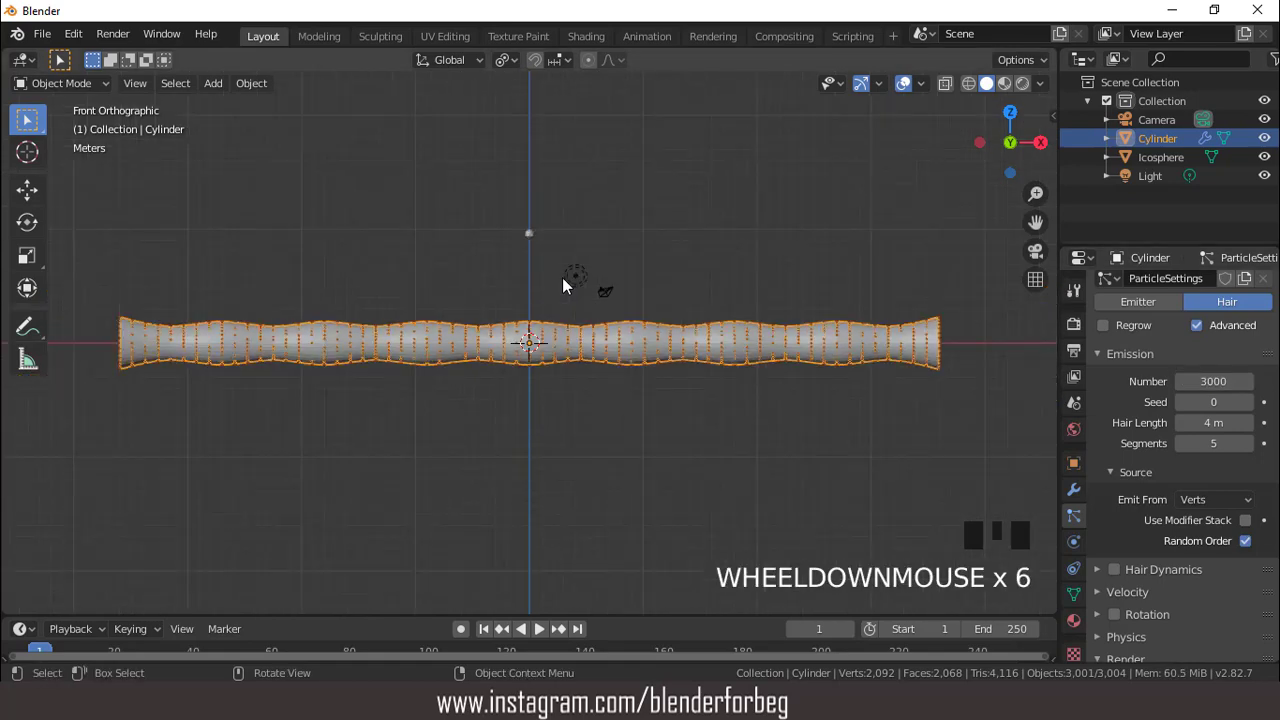
- Select the camera and snap it to the 3D cursor at the tube's center in top view
{"action": "scroll", "coordinate": [660, 303], "scroll_direction": "up", "scroll_amount": 2}
{"action": "mouse_move", "coordinate": [642, 292]}
{"action": "middle_mouse_down"}
{"action": "mouse_move", "coordinate": [762, 285]}
{"action": "mouse_move", "coordinate": [620, 283]}
{"action": "middle_mouse_up"}
{"action": "key", "text": "KP_1"}
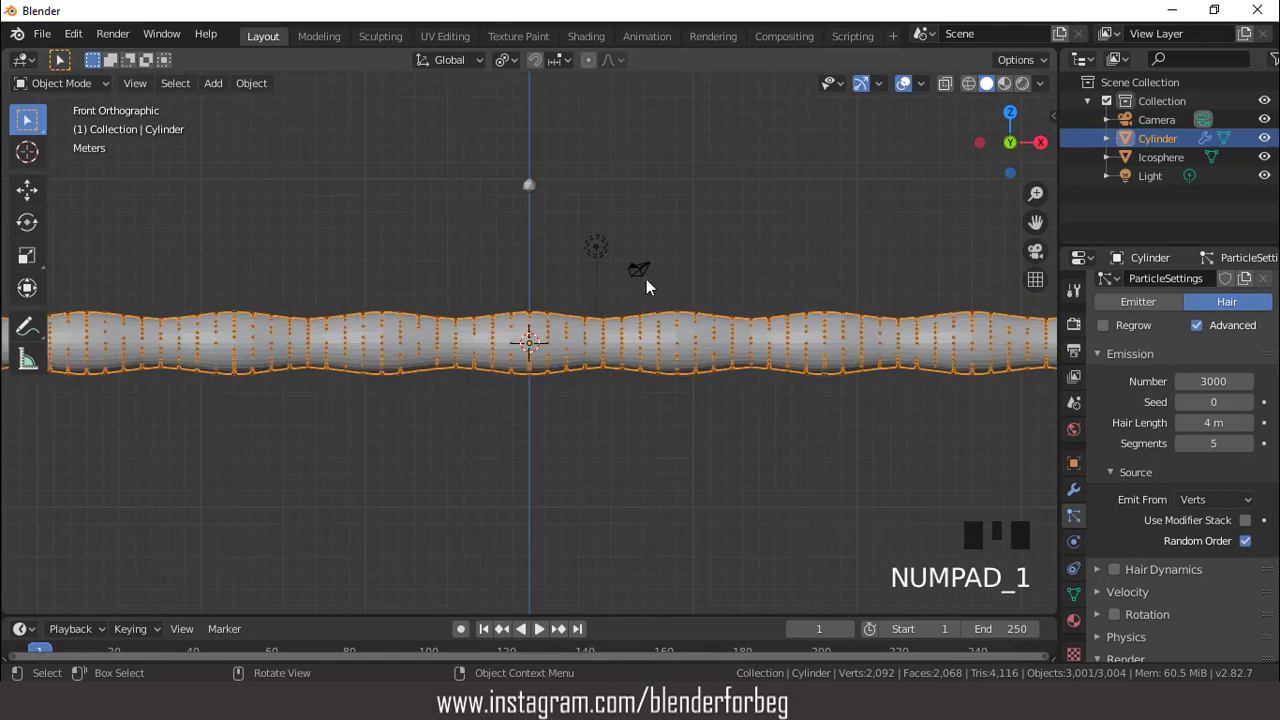
{"action": "left_click", "coordinate": [642, 273]}
{"action": "scroll", "coordinate": [678, 213], "scroll_direction": "down", "scroll_amount": 1}
{"action": "key", "text": "KP_7"}
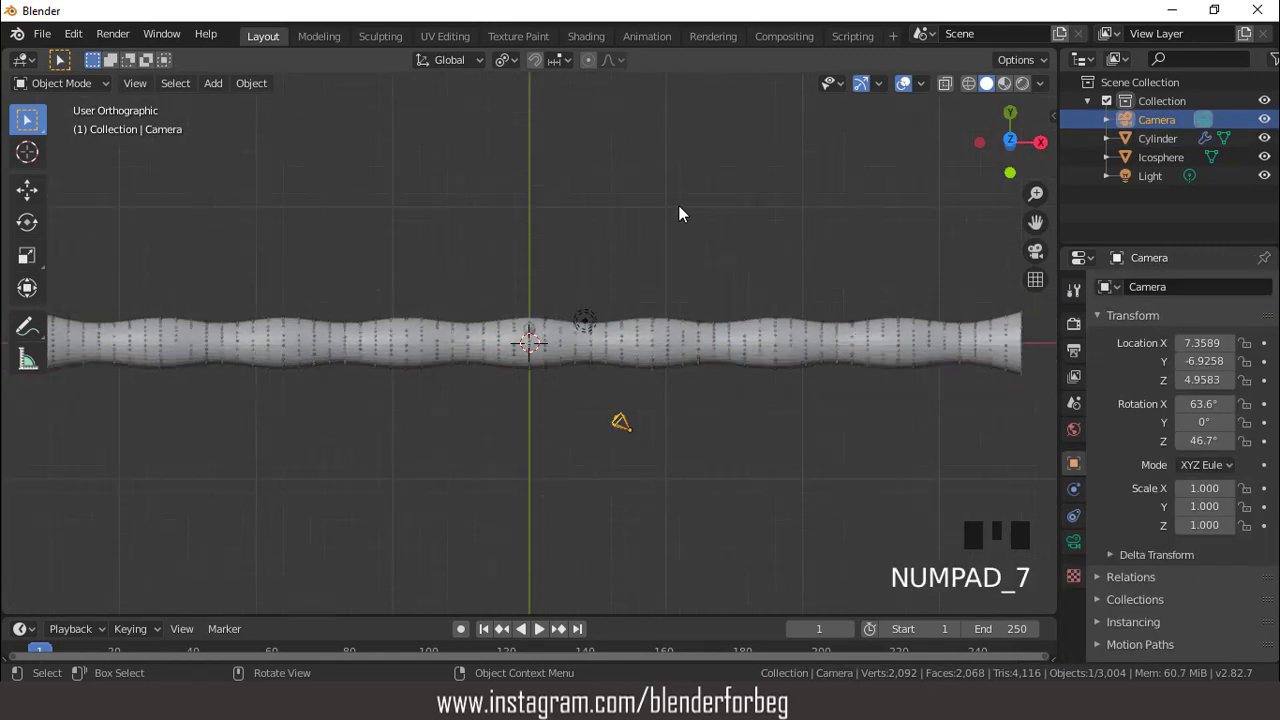
{"action": "key", "text": "shift+s"}
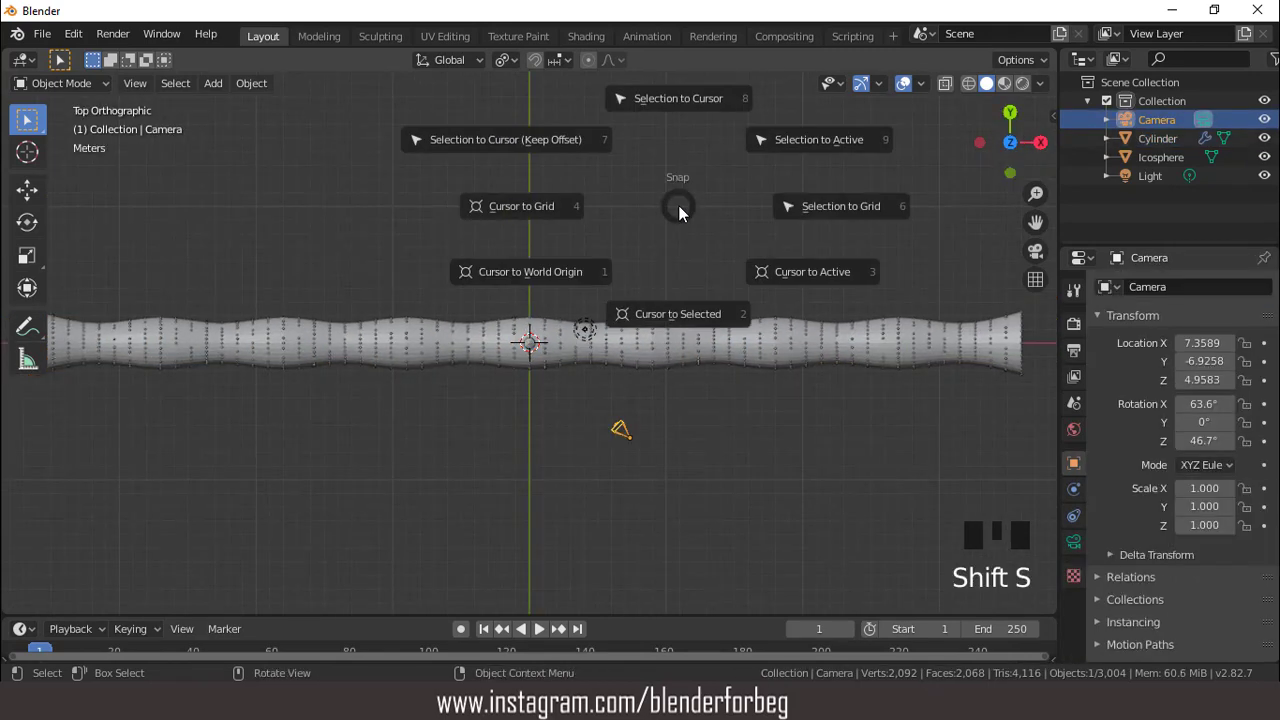
{"action": "left_click", "coordinate": [662, 101]}
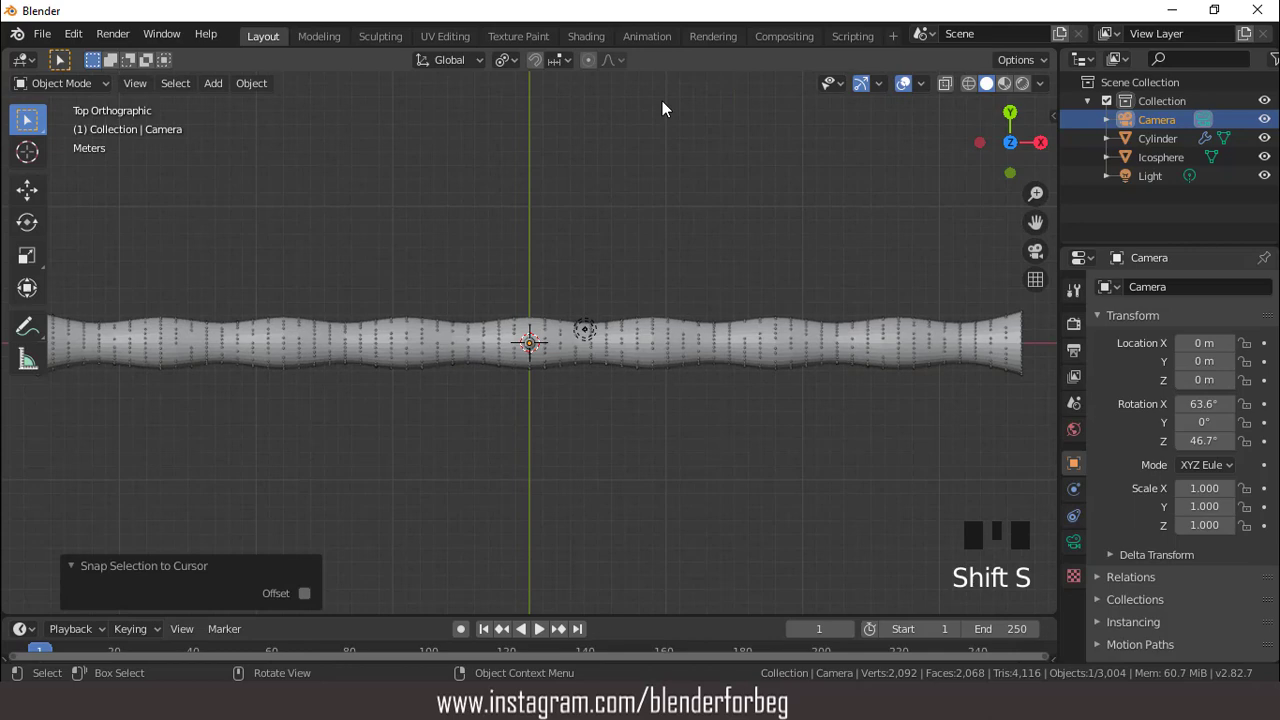
- Display the scene in wireframe and set the camera's rotation to 90° on X and -90° on Z
{"action": "left_click", "coordinate": [968, 83]}
{"action": "scroll", "coordinate": [698, 231], "scroll_direction": "up", "scroll_amount": 2}
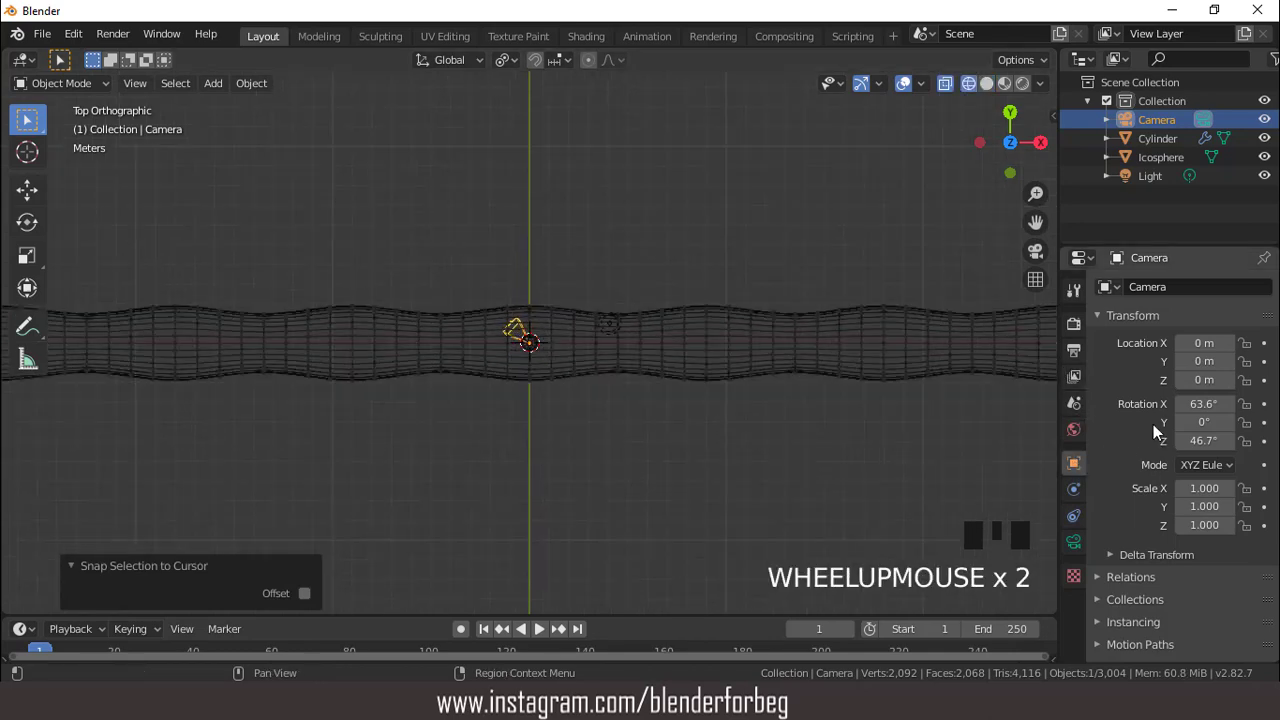
{"action": "left_click", "coordinate": [1202, 404]}
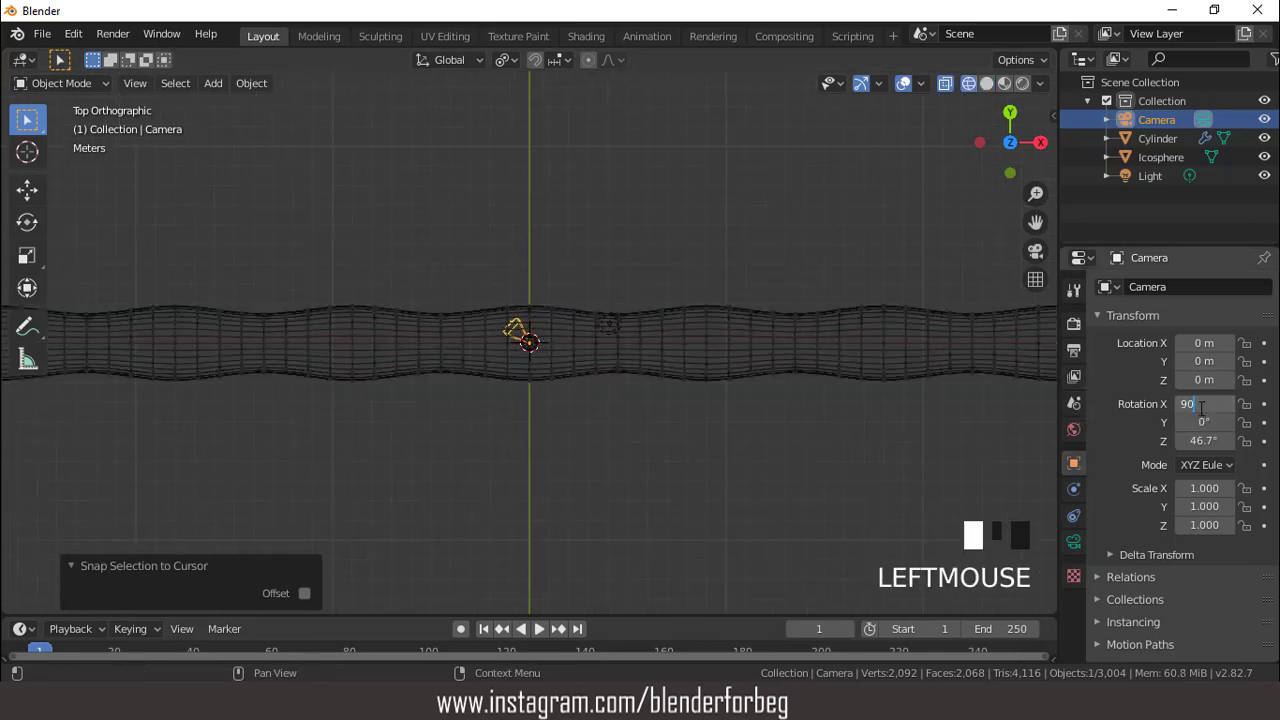
{"action": "type", "text": "90"}
{"action": "key", "text": "Return"}
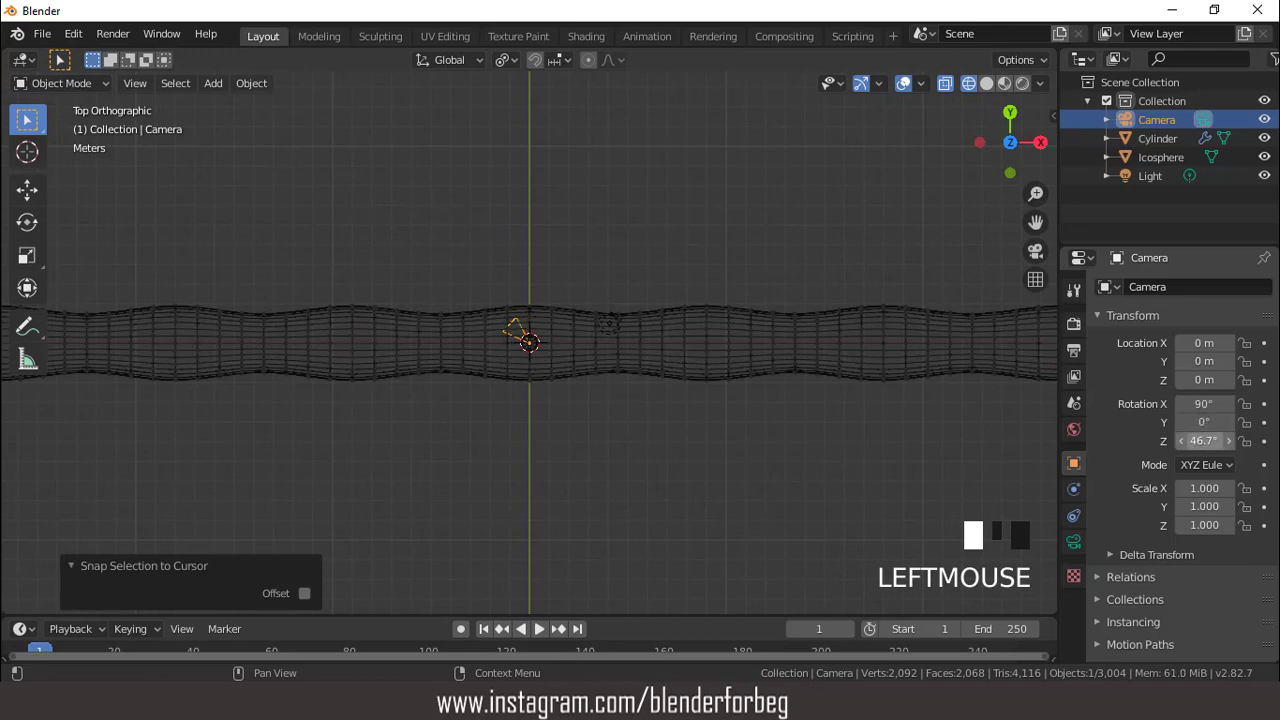
{"action": "double_click", "coordinate": [1203, 441]}
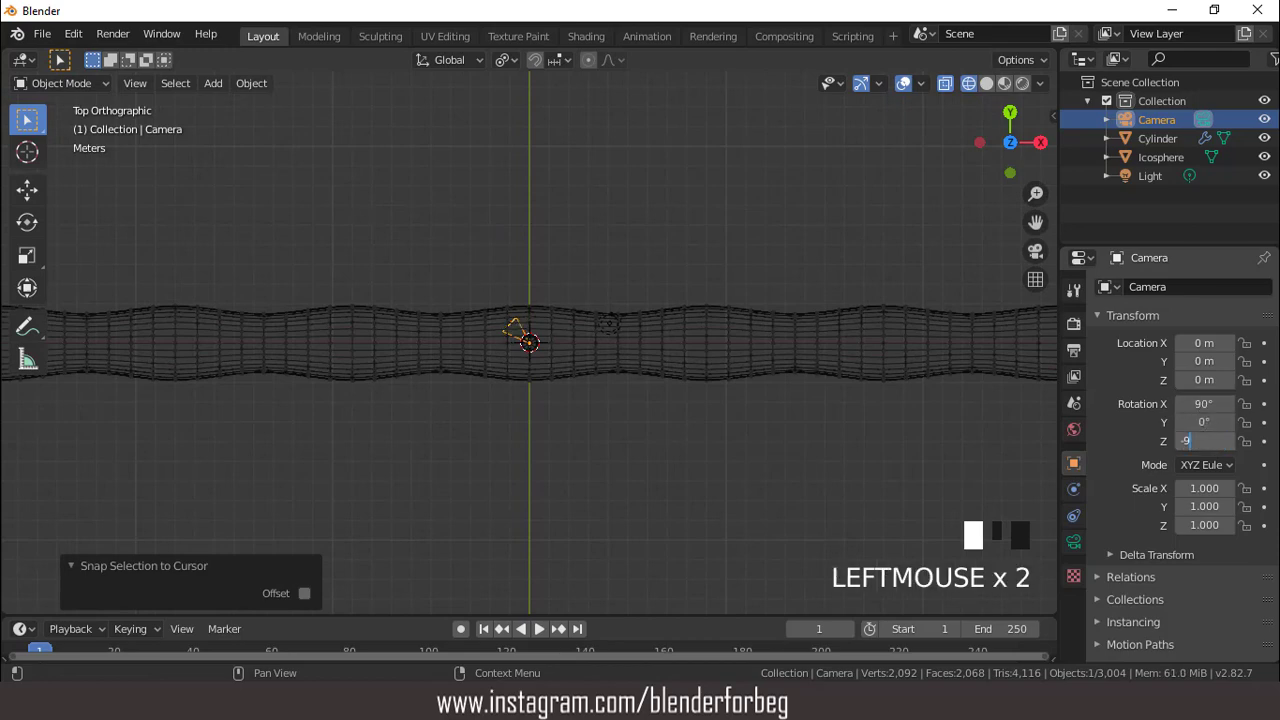
{"action": "type", "text": "-90"}
{"action": "key", "text": "Return"}
- Move the camera about -37.1 m along X to just beyond the tube's end and look through it
{"action": "scroll", "coordinate": [676, 238], "scroll_direction": "down", "scroll_amount": 4}
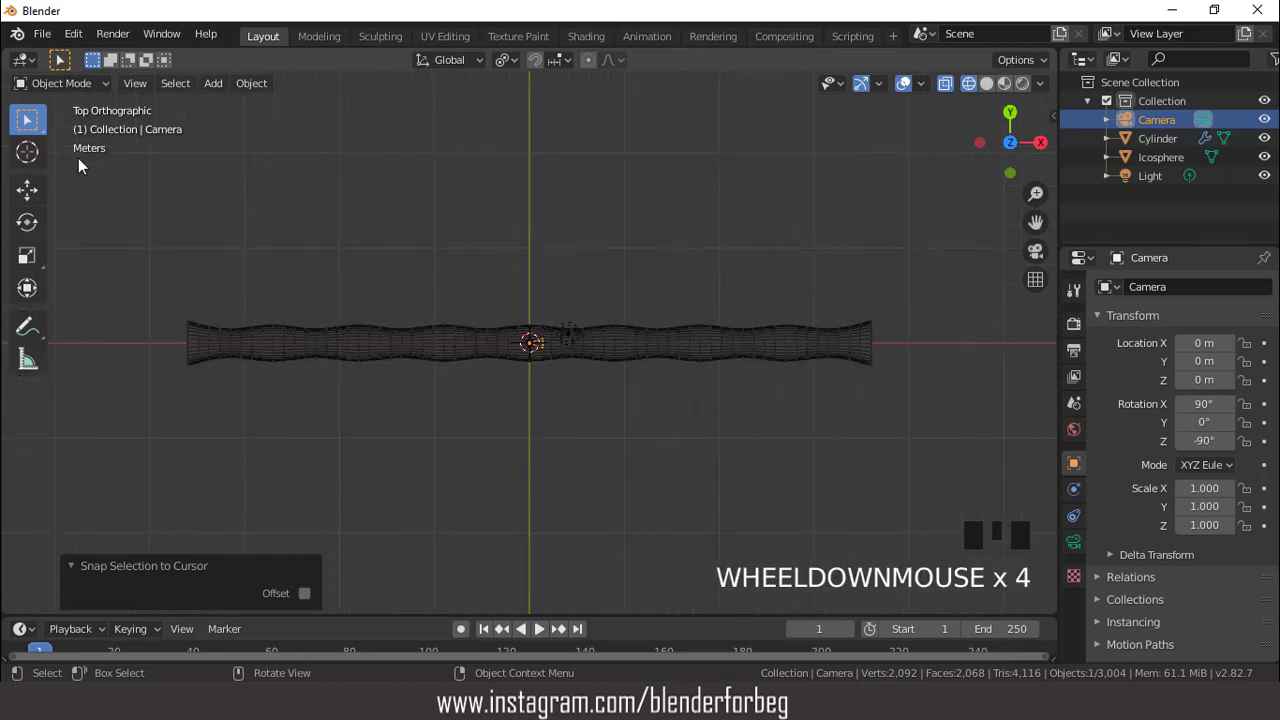
{"action": "left_click", "coordinate": [27, 189]}
{"action": "left_click_drag", "start_coordinate": [609, 346], "coordinate": [408, 345]}
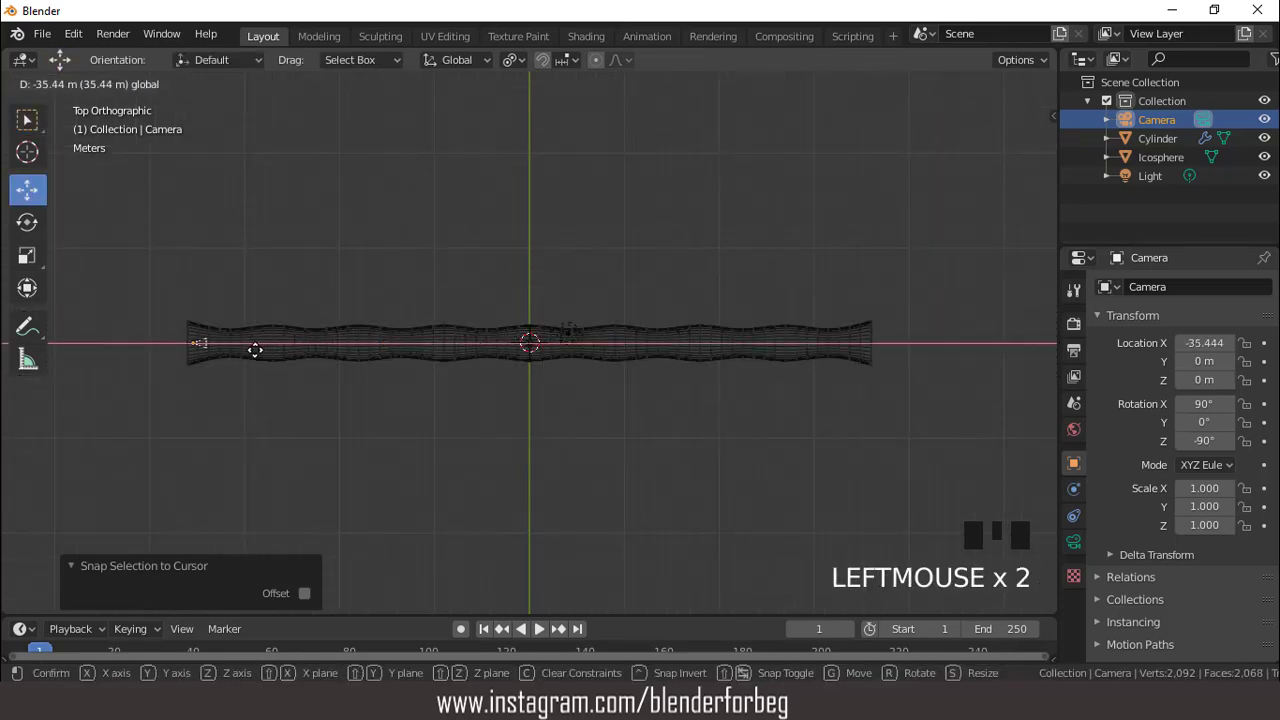
{"action": "left_click_drag", "start_coordinate": [245, 350], "coordinate": [243, 350]}
{"action": "key", "text": "KP_0"}
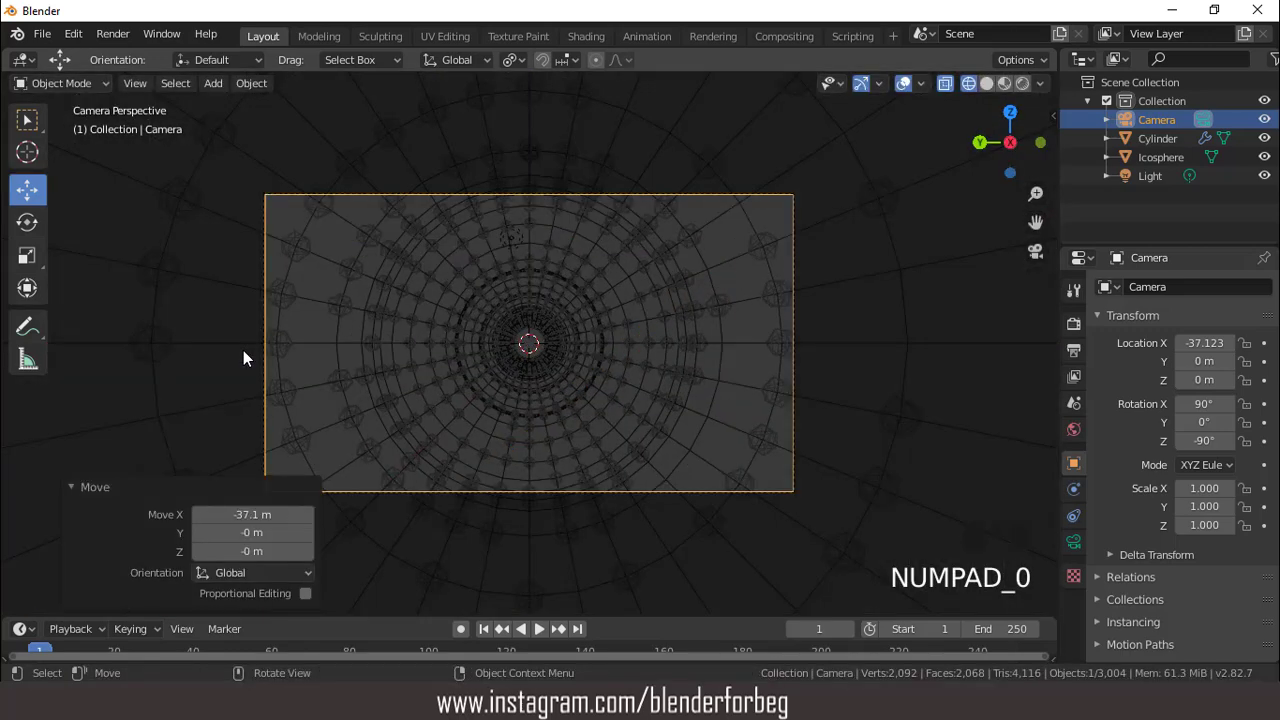
- Display the camera view of the tunnel in material preview shading
{"action": "left_click", "coordinate": [1004, 84]}
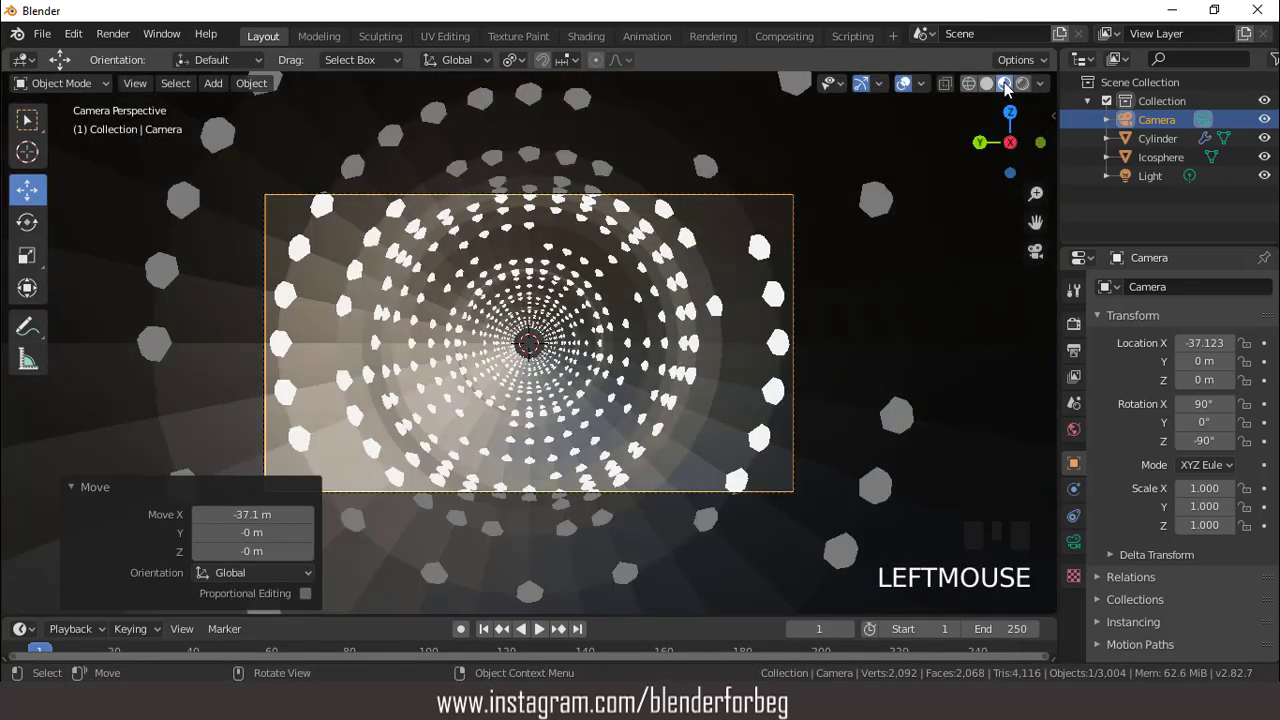
{"action": "scroll", "coordinate": [752, 257], "scroll_direction": "up", "scroll_amount": 2}
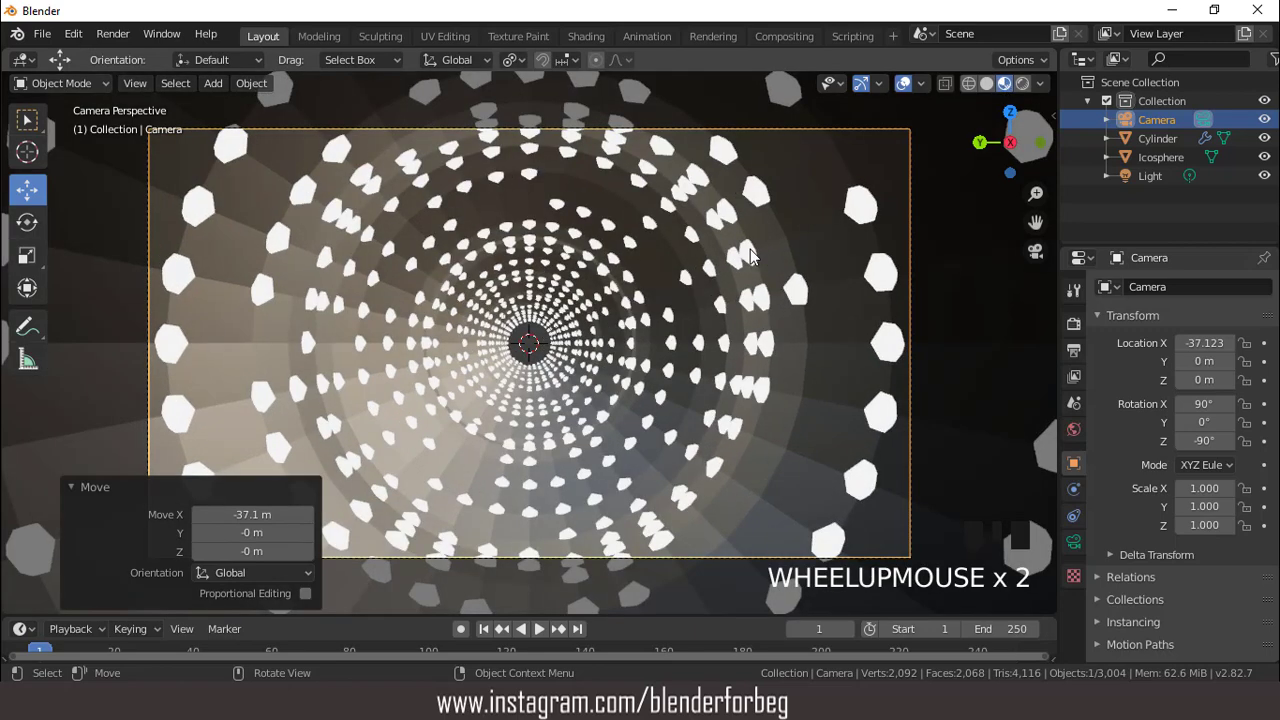
{"action": "scroll", "coordinate": [752, 257], "scroll_direction": "down", "scroll_amount": 3}
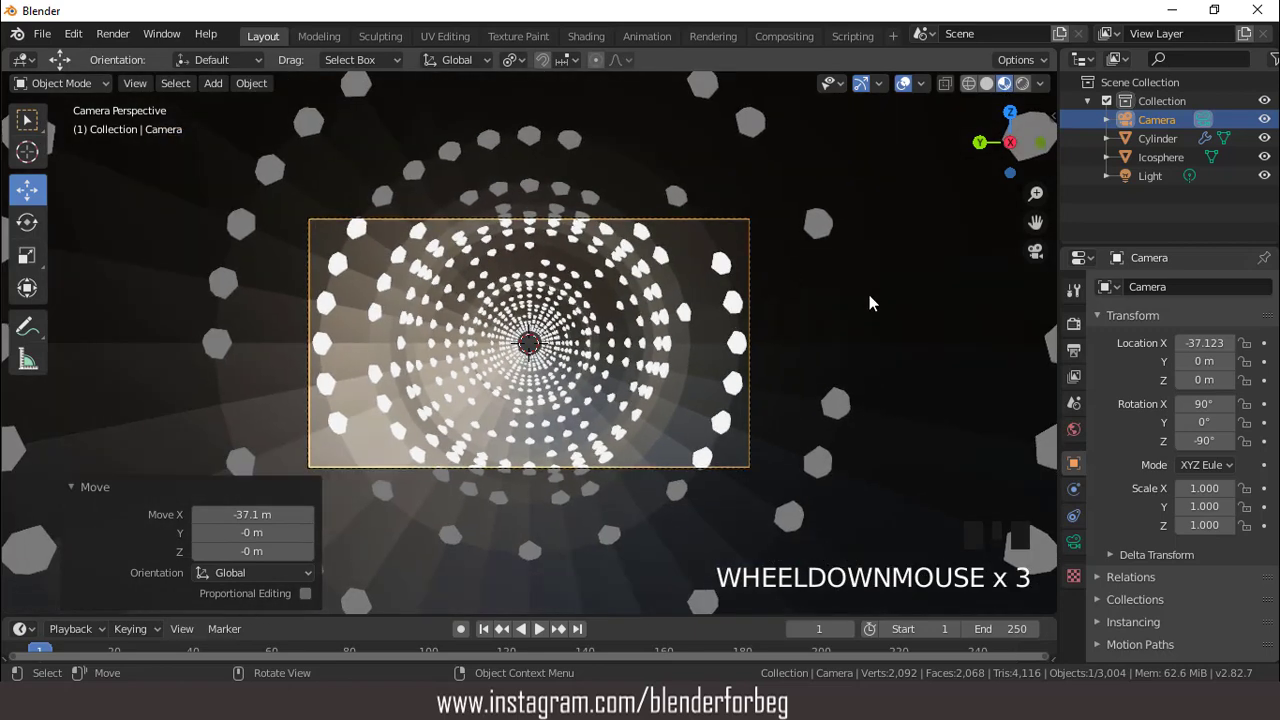
- In front view with an enlarged timeline, keyframe the camera's X location at frame 1 and set the animation's end frame to 140
{"action": "key", "text": "KP_1"}
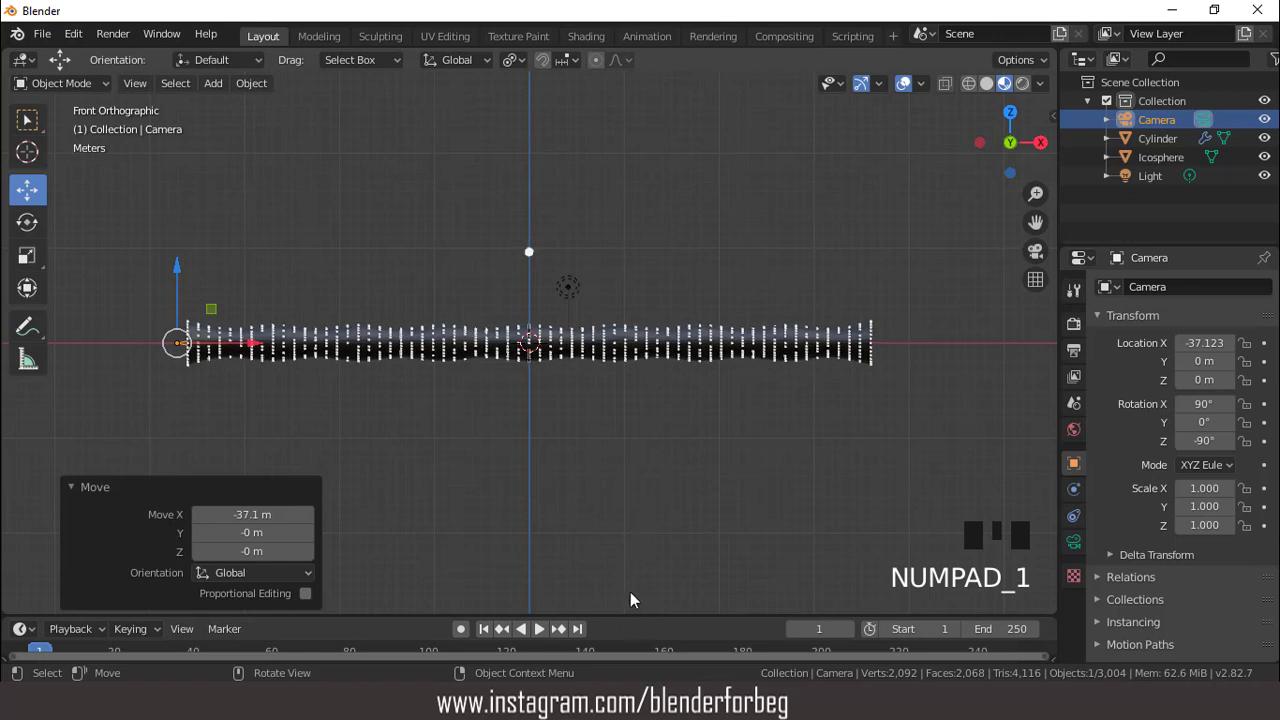
{"action": "left_click_drag", "start_coordinate": [630, 614], "coordinate": [636, 400]}
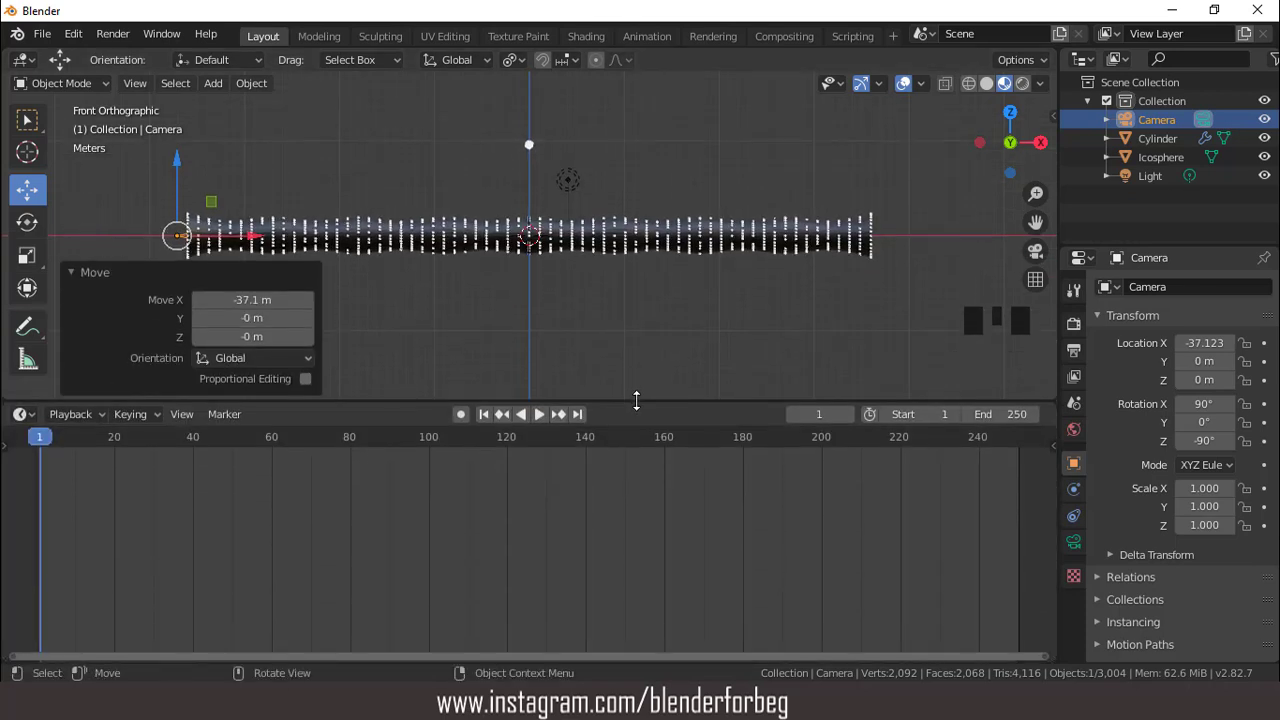
{"action": "left_click", "coordinate": [1263, 343]}
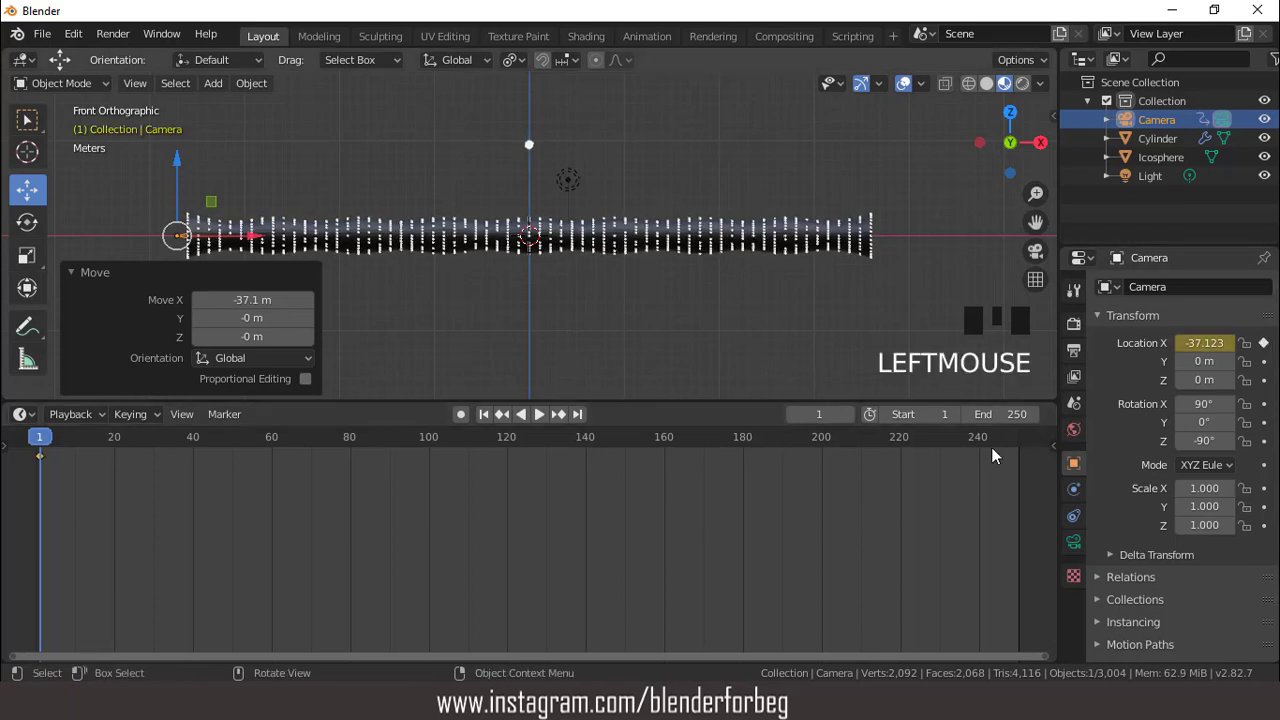
{"action": "double_click", "coordinate": [1000, 414]}
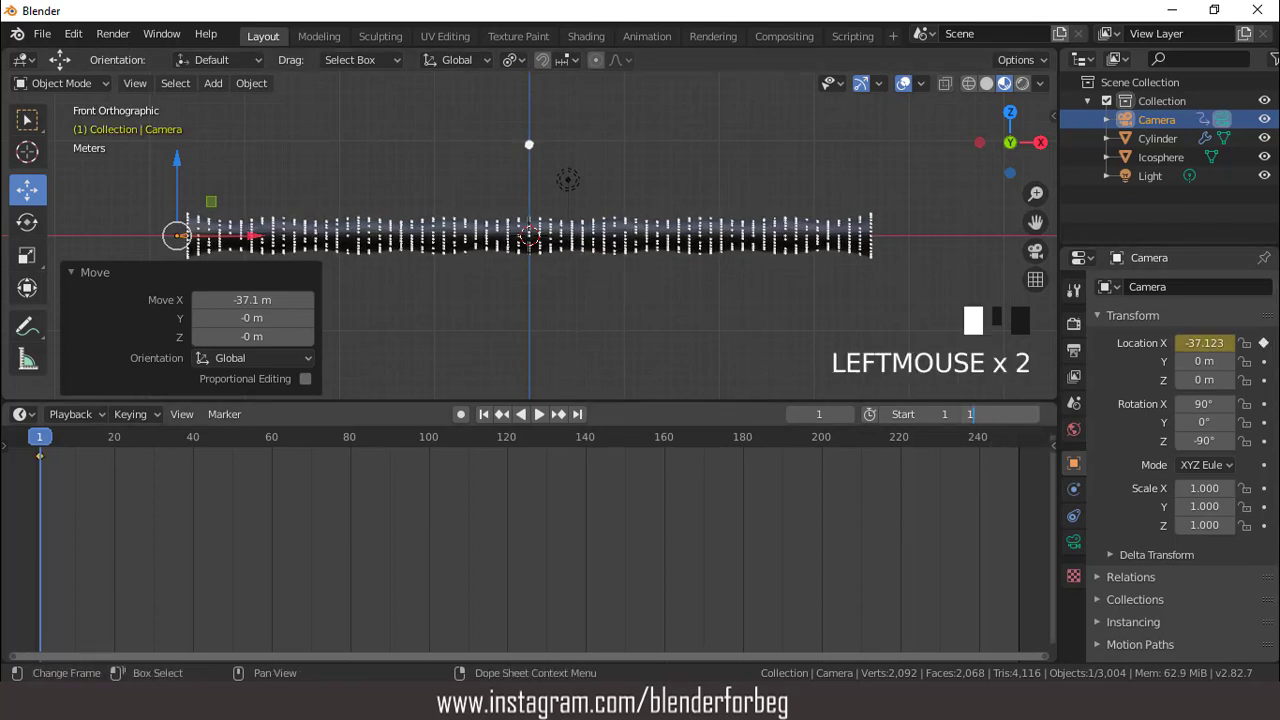
{"action": "key", "text": "Return"}
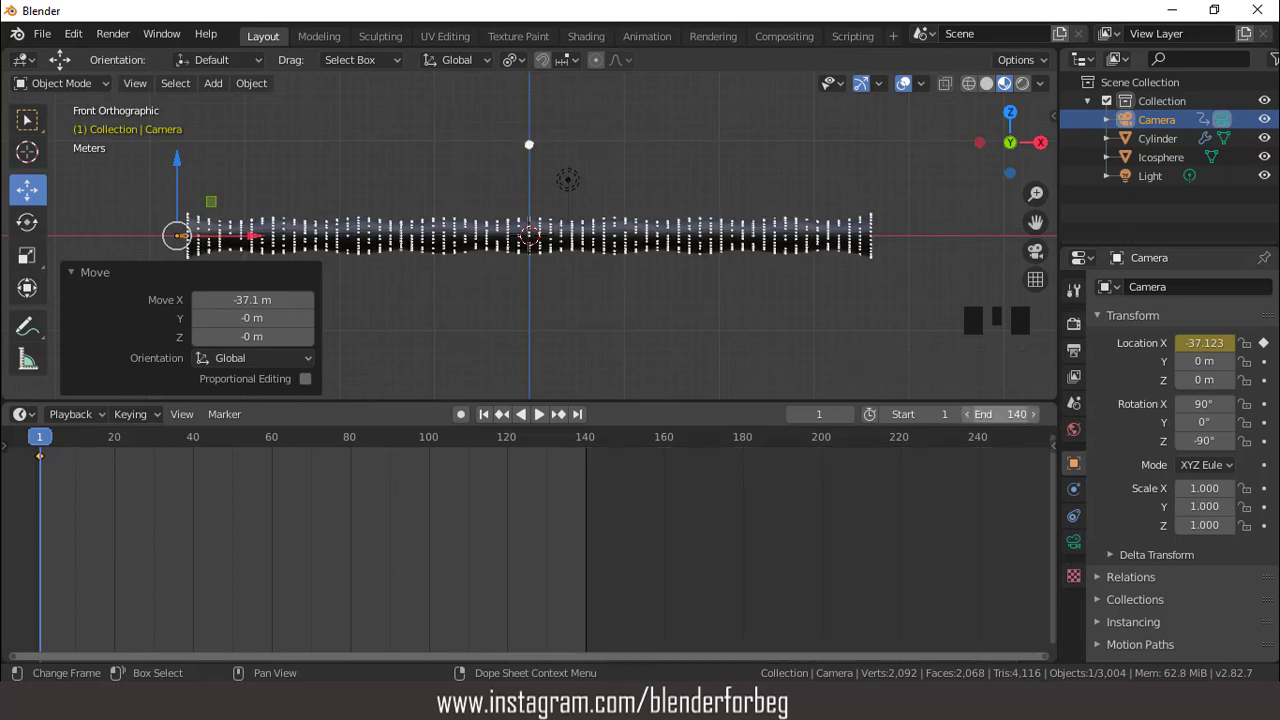
- At frame 140, move the camera about 64.2 m along X inside the tube and keyframe its X location
{"action": "left_click", "coordinate": [577, 414]}
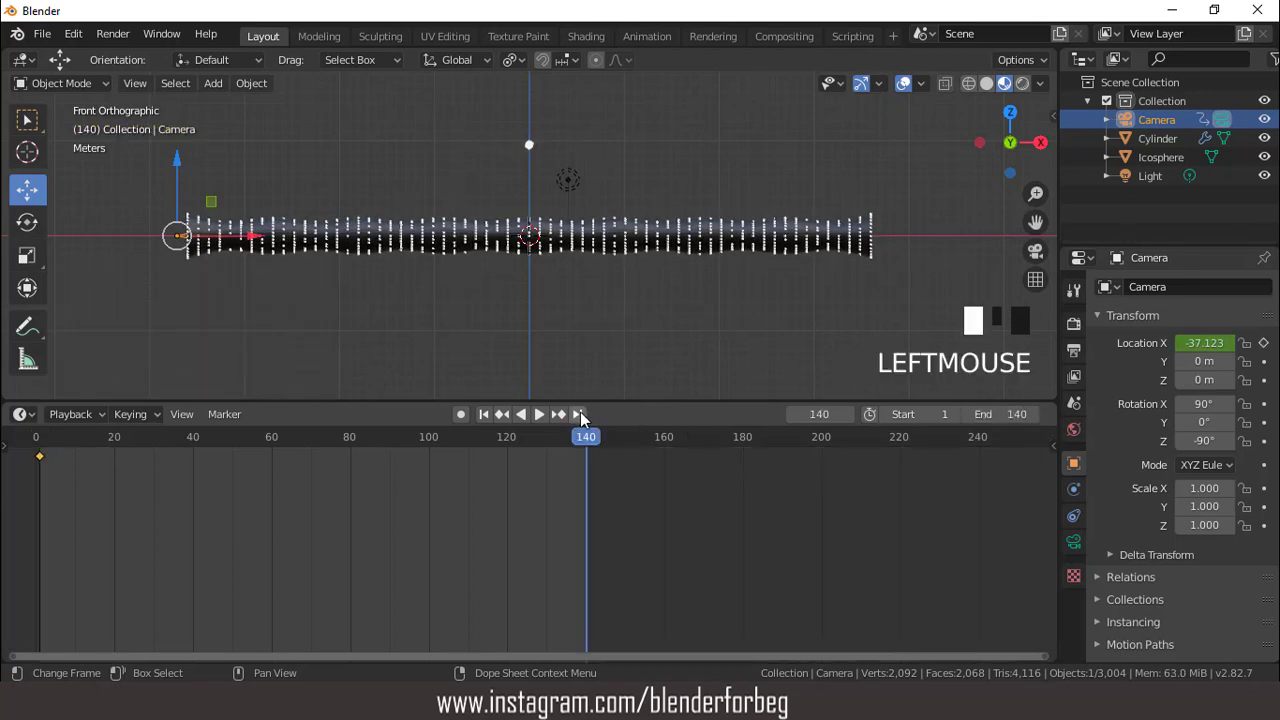
{"action": "left_click_drag", "start_coordinate": [253, 237], "coordinate": [279, 233]}
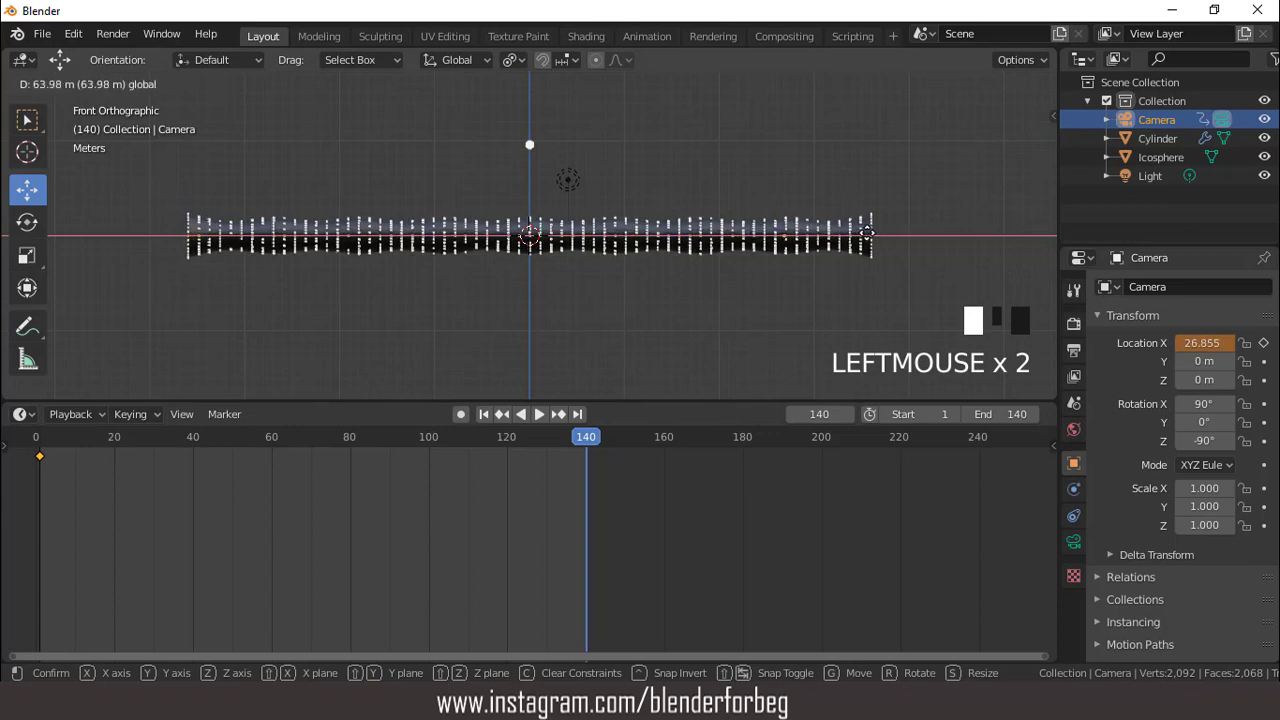
{"action": "left_click_drag", "start_coordinate": [867, 233], "coordinate": [870, 233]}
{"action": "left_click", "coordinate": [1264, 343]}
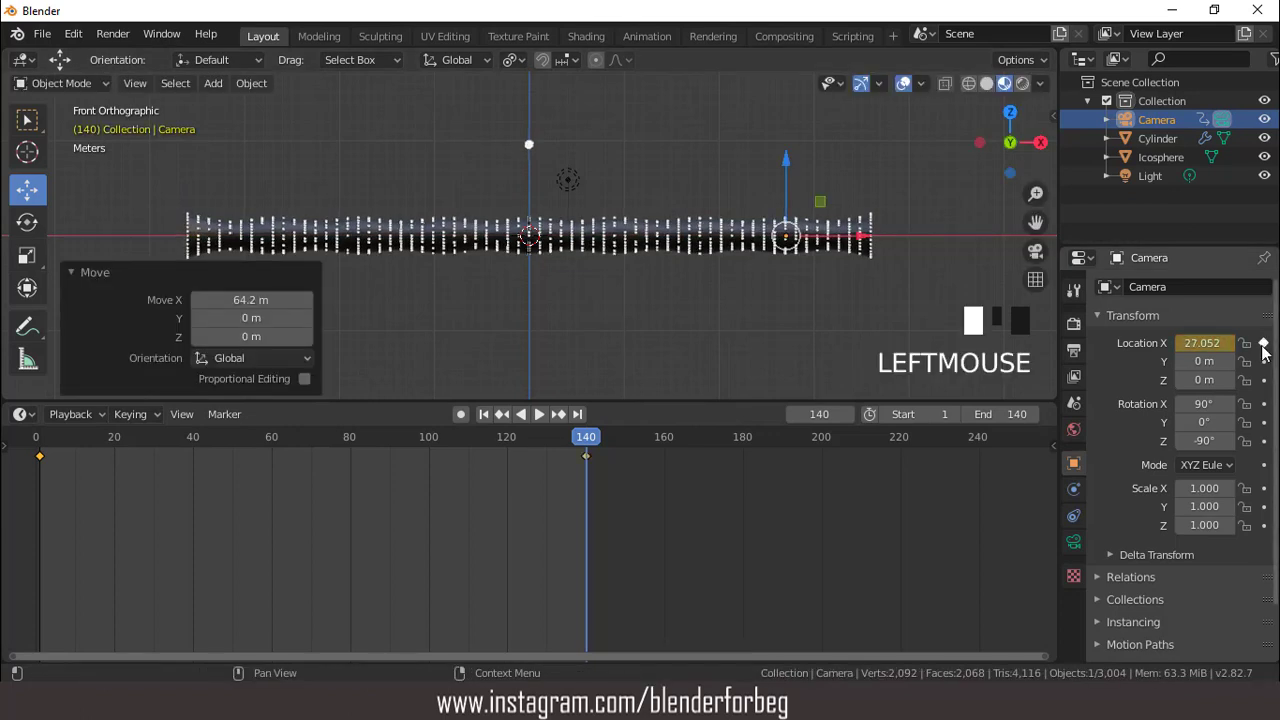
- Play the fly-through from frame 1 through the camera to check the motion
{"action": "left_click", "coordinate": [484, 414]}
{"action": "key", "text": "KP_0"}
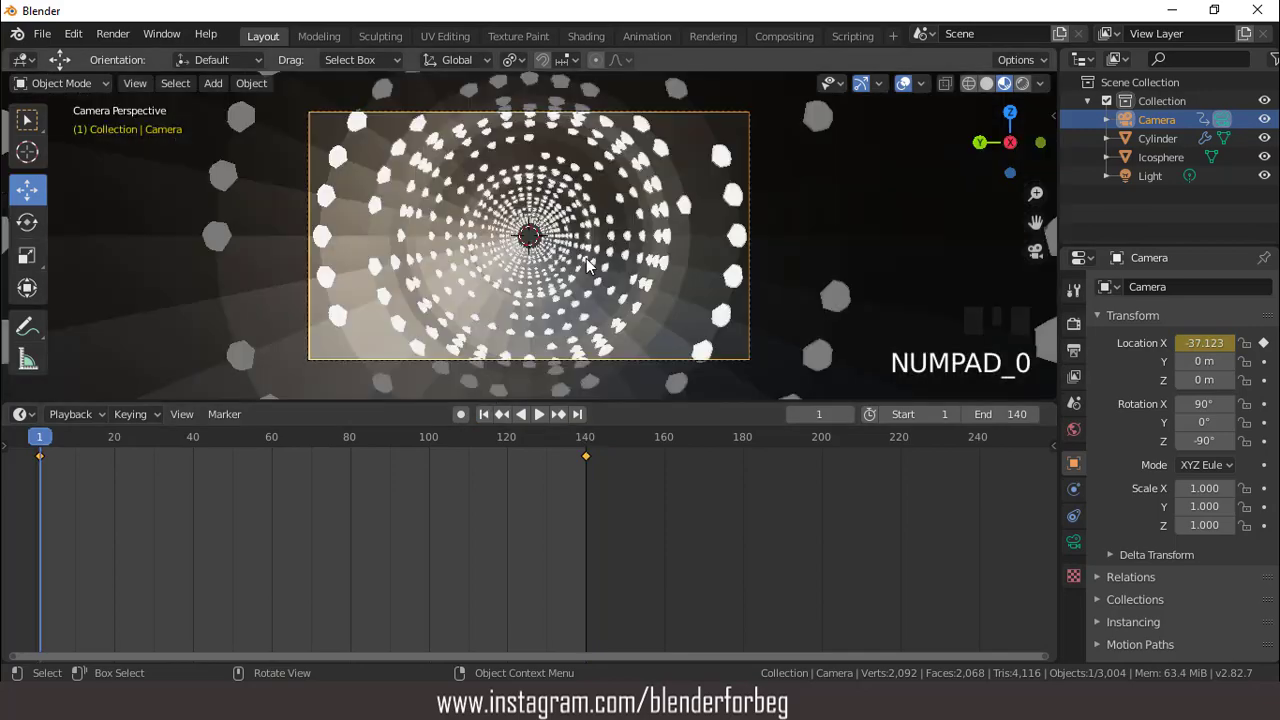
{"action": "key", "text": "space"}
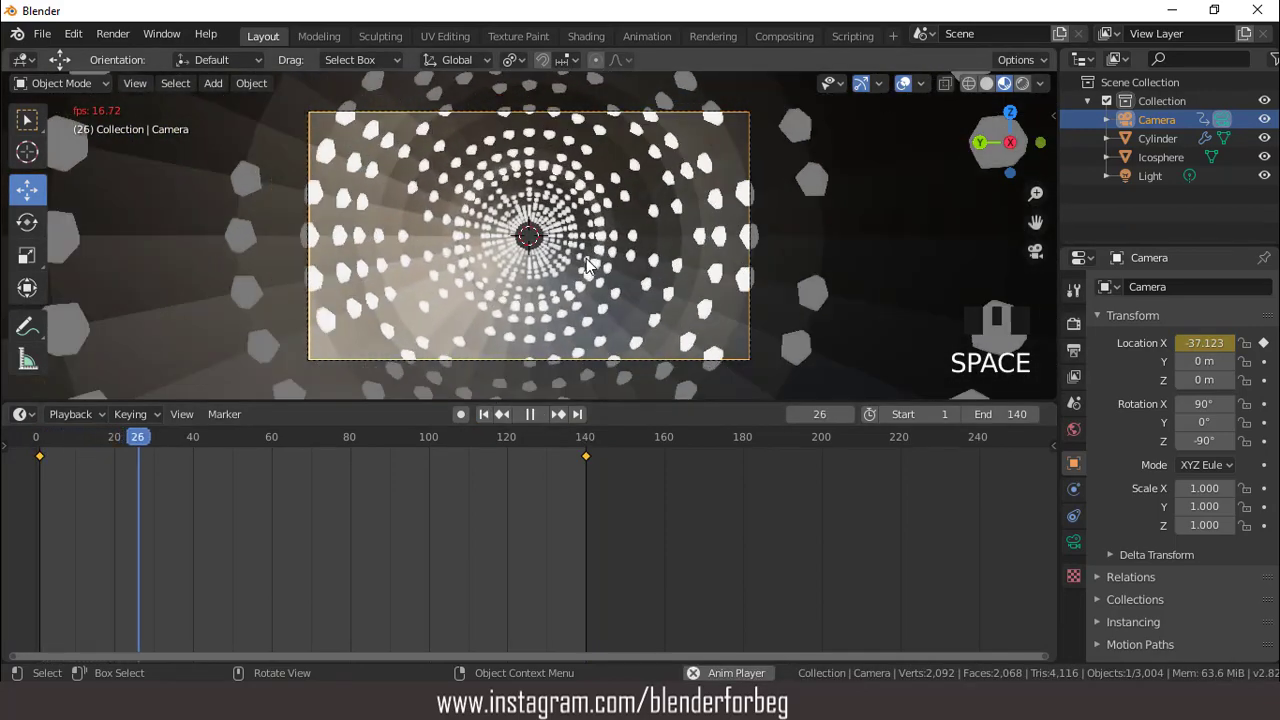
{"action": "key", "text": "space"}
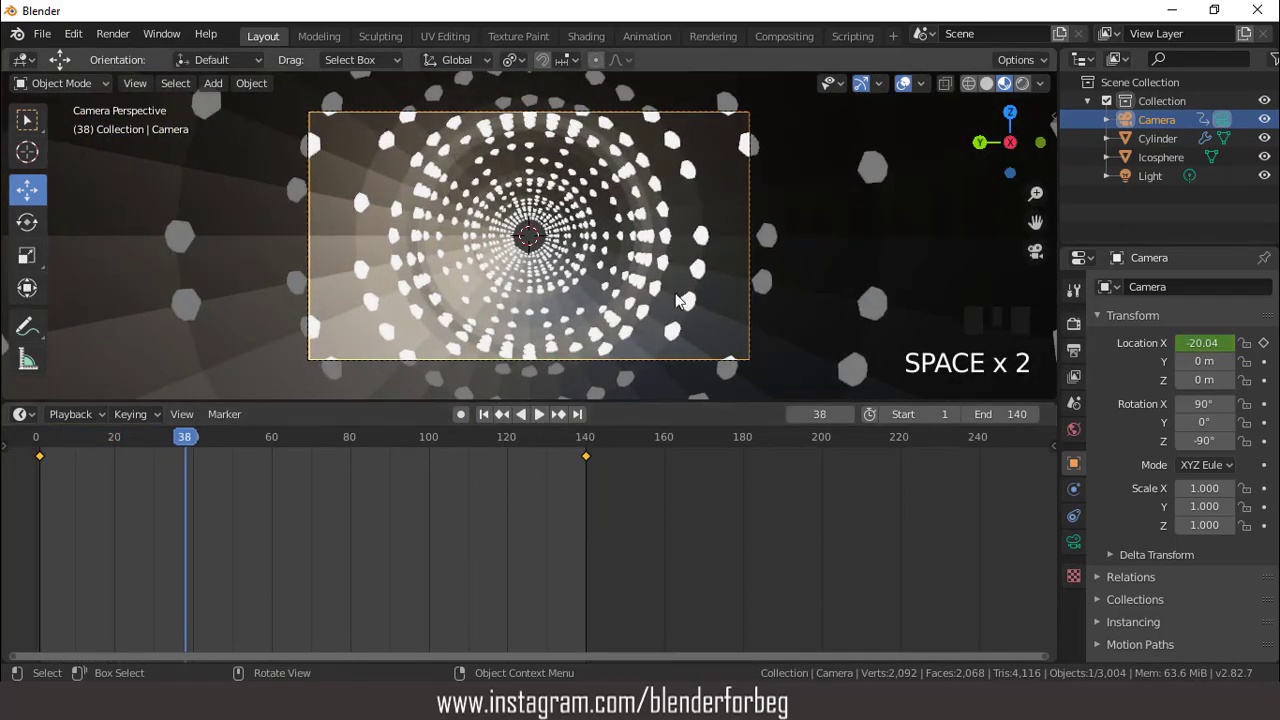
- Set the tube's particle render scale to 0.010 with viewport overlays hidden, and play the animation to check the smaller spheres
{"action": "left_click", "coordinate": [1157, 138]}
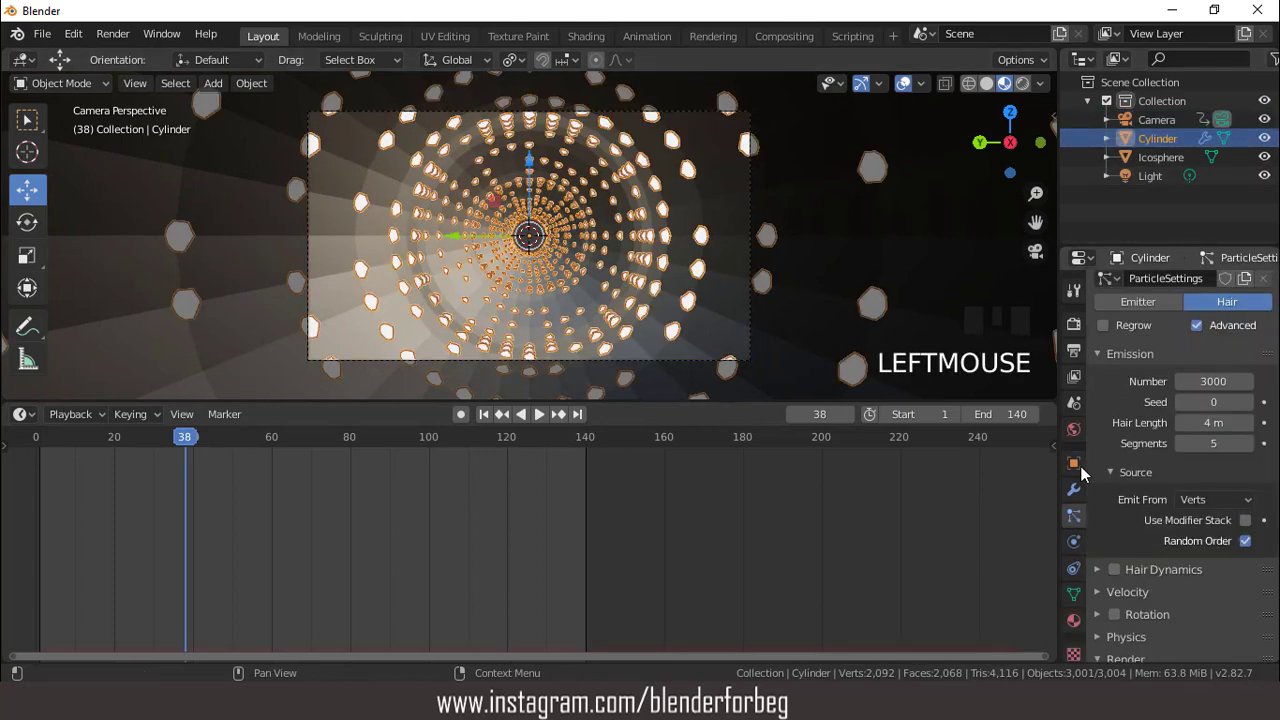
{"action": "scroll", "coordinate": [1190, 412], "scroll_direction": "down", "scroll_amount": 6}
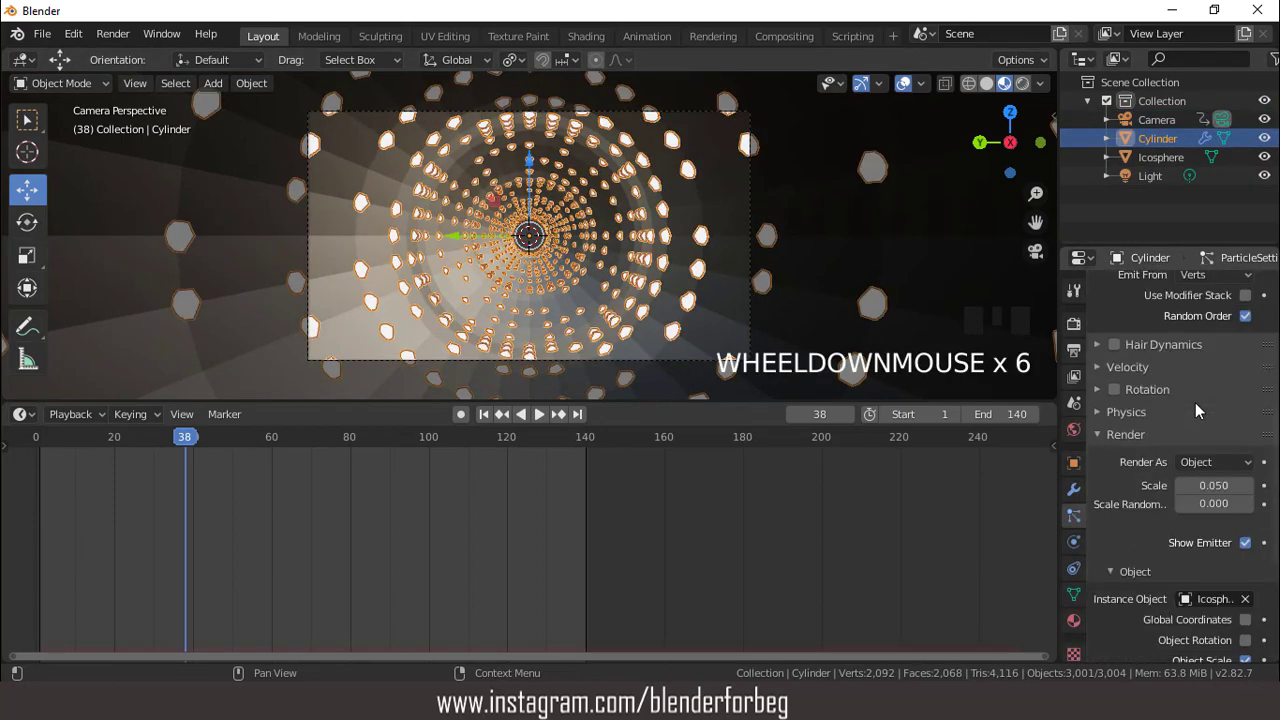
{"action": "left_click", "coordinate": [1183, 489]}
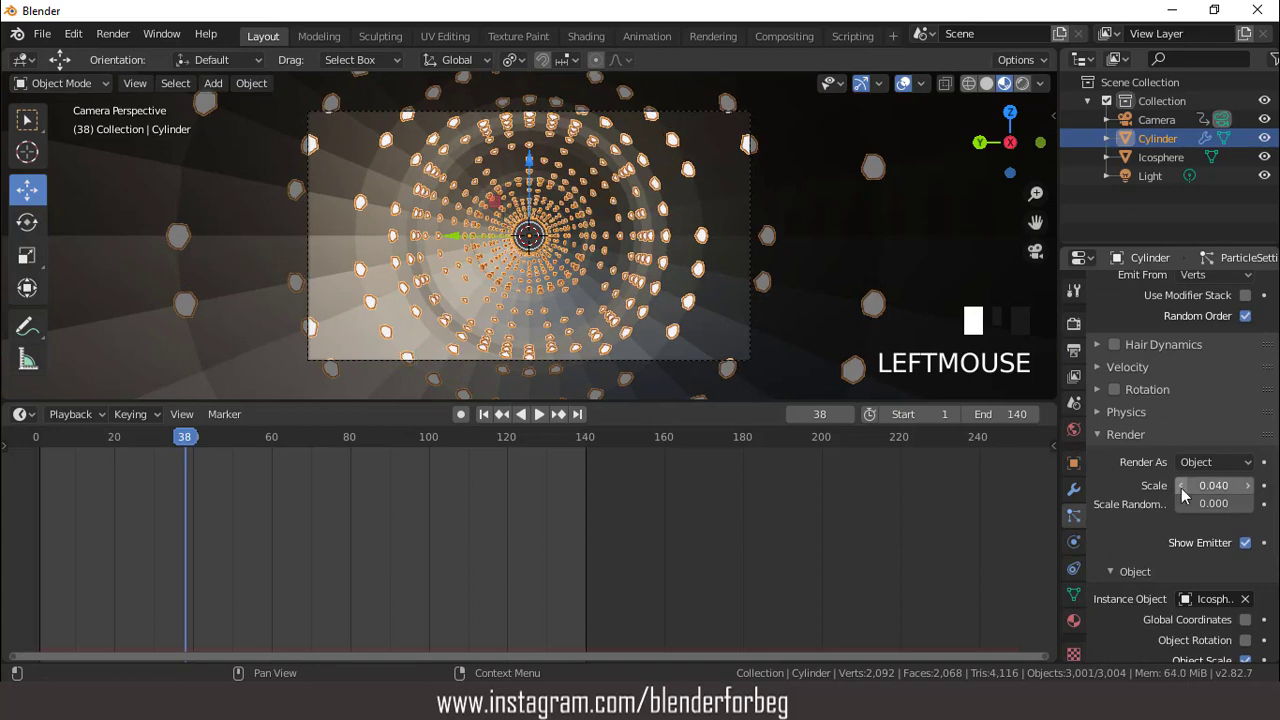
{"action": "left_click", "coordinate": [1183, 489]}
{"action": "left_click", "coordinate": [903, 83]}
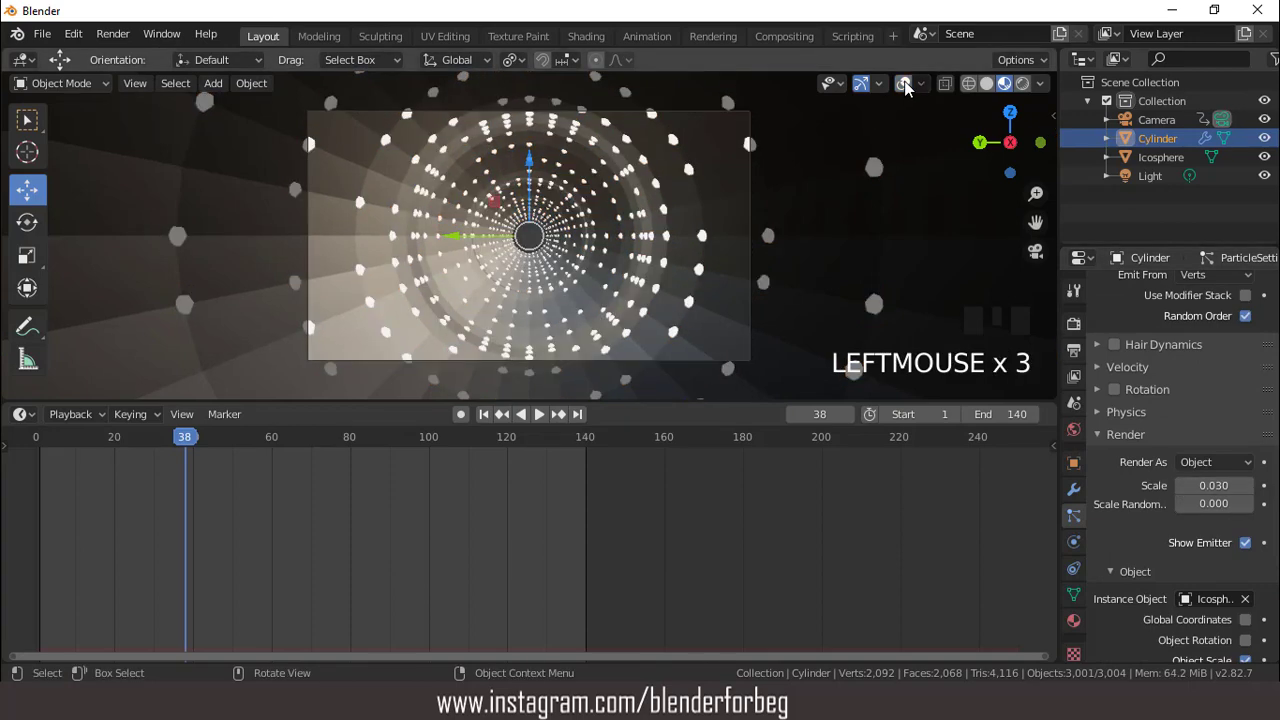
{"action": "left_click", "coordinate": [1183, 489]}
{"action": "left_click", "coordinate": [1183, 489]}
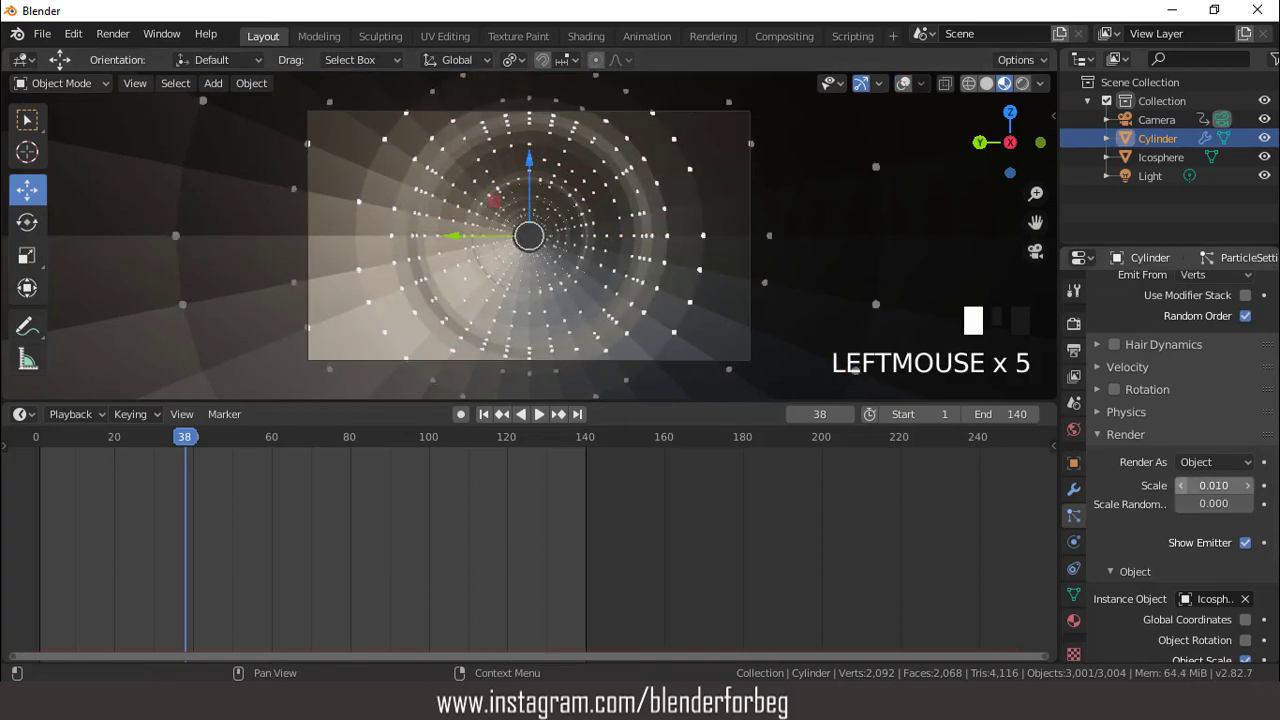
{"action": "key", "text": "space"}
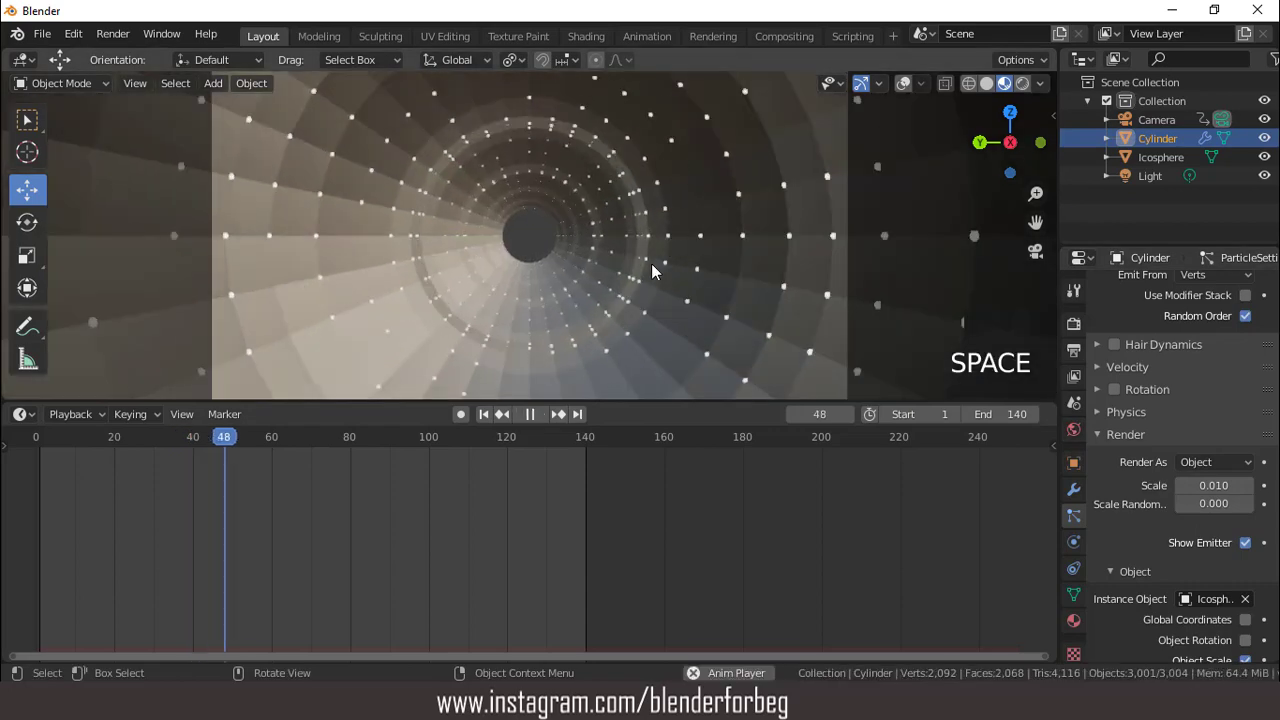
{"action": "key", "text": "space"}
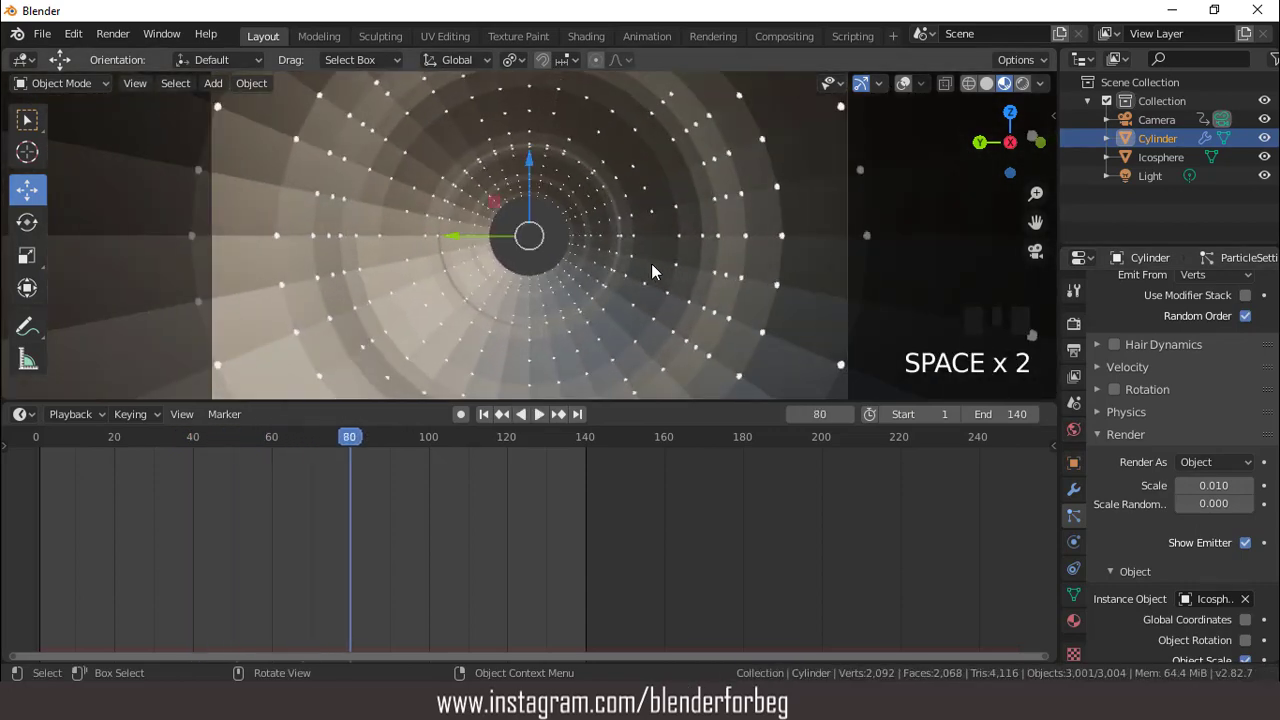
- Return to front view with the timeline shrunk and enable Bloom in the Eevee render settings
{"action": "key", "text": "KP_1"}
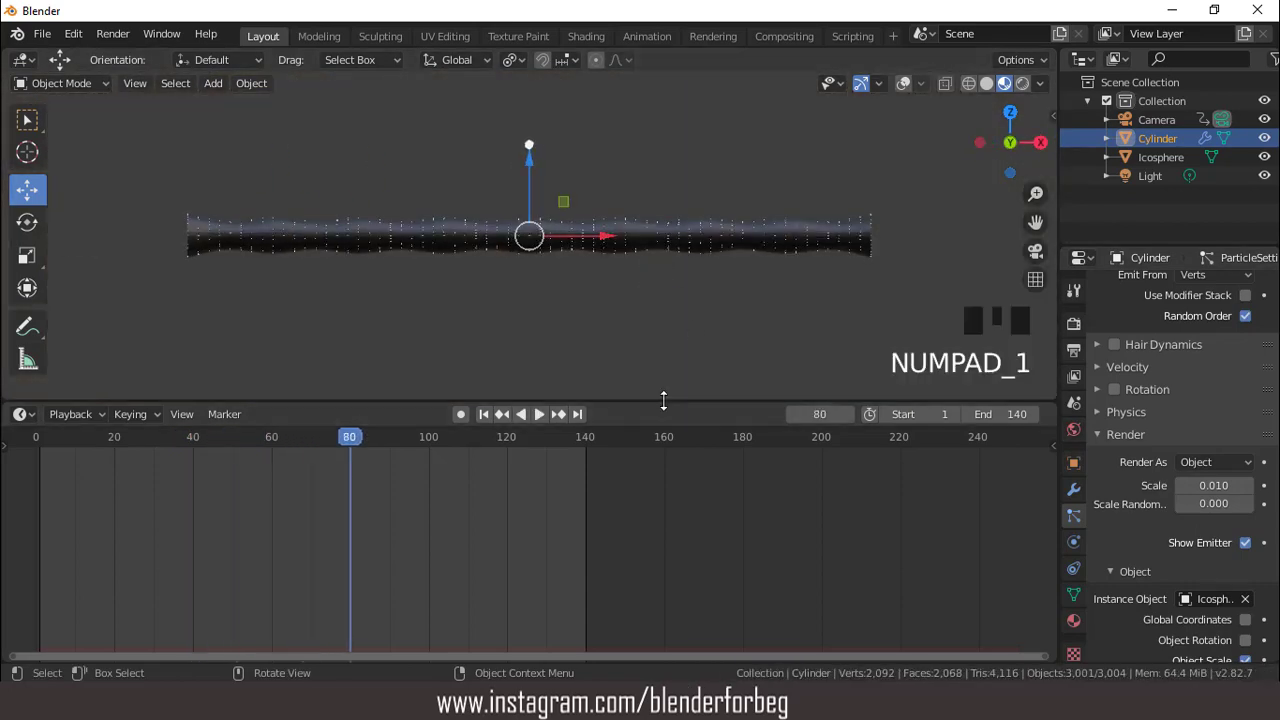
{"action": "left_click_drag", "start_coordinate": [666, 403], "coordinate": [677, 614]}
{"action": "scroll", "coordinate": [634, 397], "scroll_direction": "up", "scroll_amount": 4}
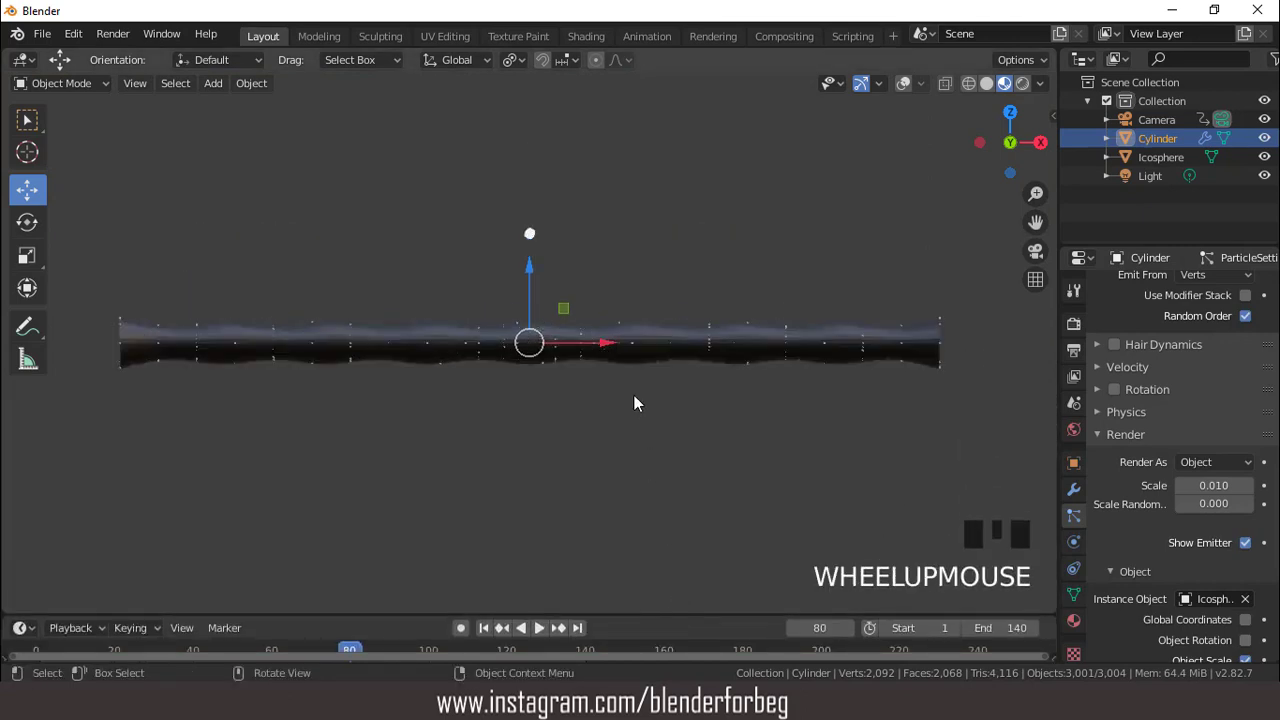
{"action": "left_click", "coordinate": [1075, 326]}
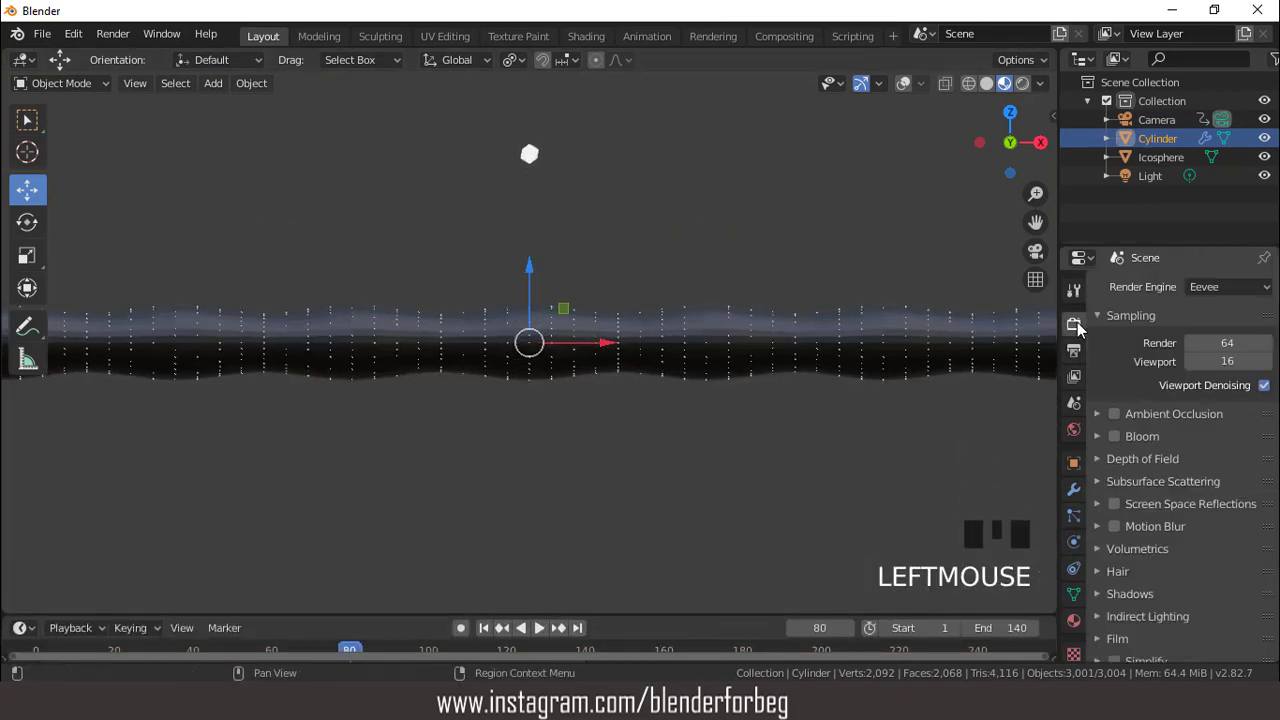
{"action": "left_click", "coordinate": [1115, 436]}
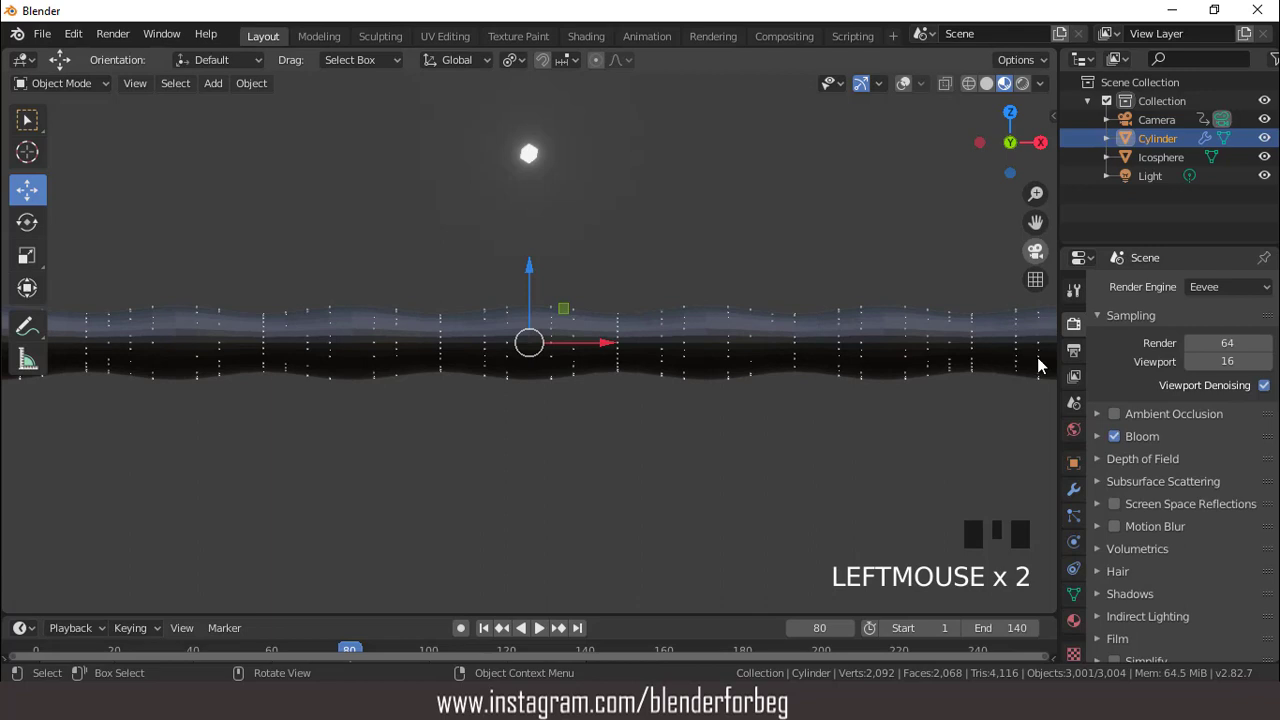
- Set the world background color to black
{"action": "left_click", "coordinate": [1073, 429]}
{"action": "left_click", "coordinate": [1231, 411]}
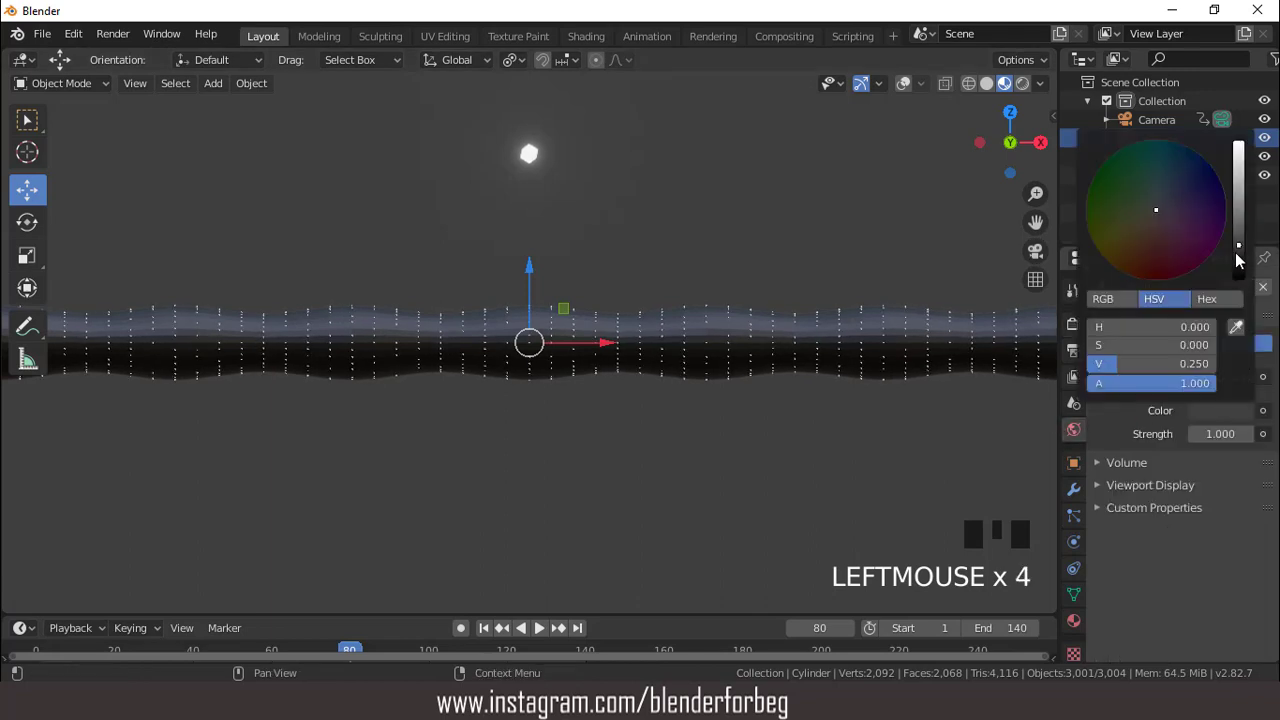
{"action": "left_click_drag", "start_coordinate": [1238, 245], "coordinate": [1238, 285]}
{"action": "scroll", "coordinate": [614, 232], "scroll_direction": "down", "scroll_amount": 2}
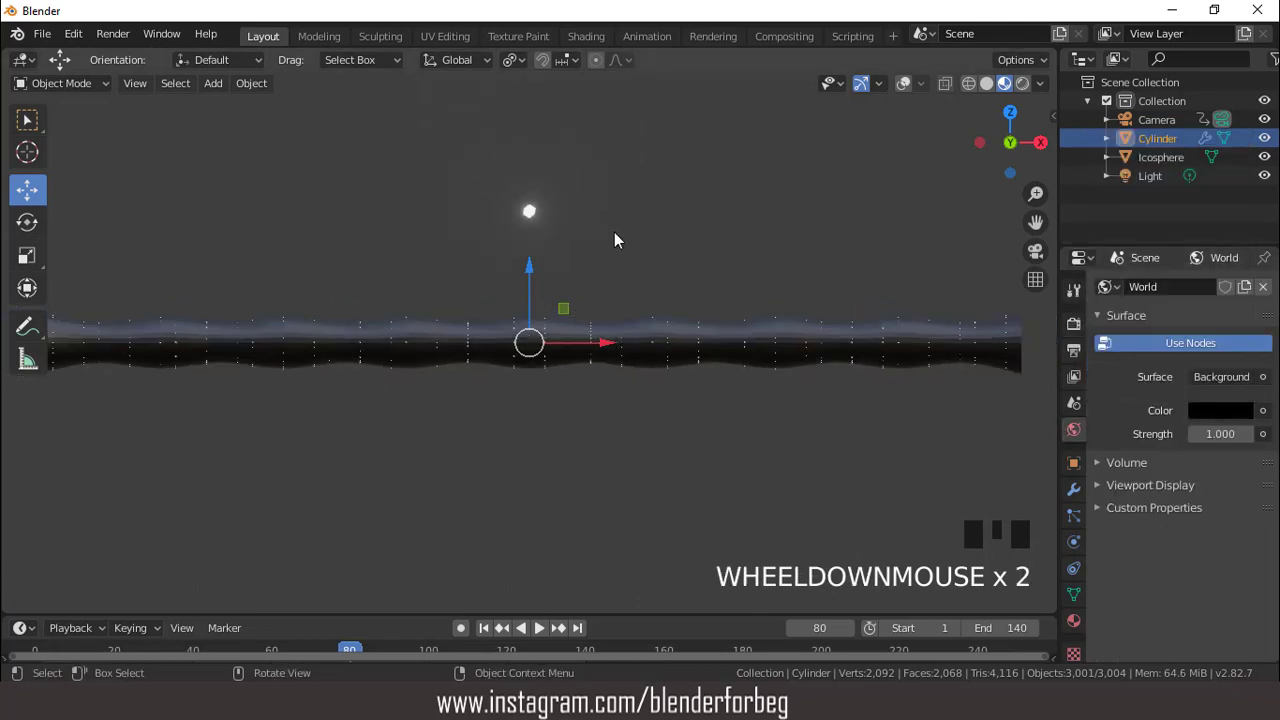
- Return to frame 1 and show the scene from the top in solid shading with overlays visible
{"action": "left_click", "coordinate": [484, 628]}
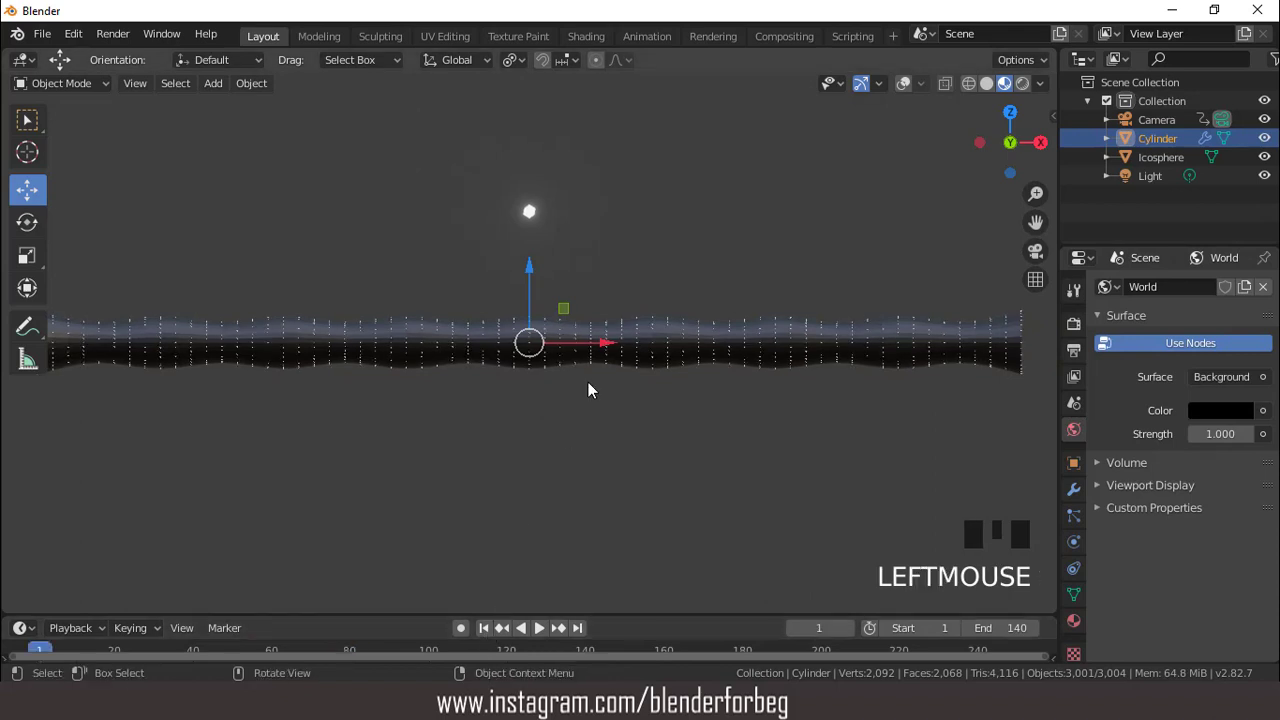
{"action": "scroll", "coordinate": [601, 313], "scroll_direction": "down", "scroll_amount": 3}
{"action": "key", "text": "KP_7"}
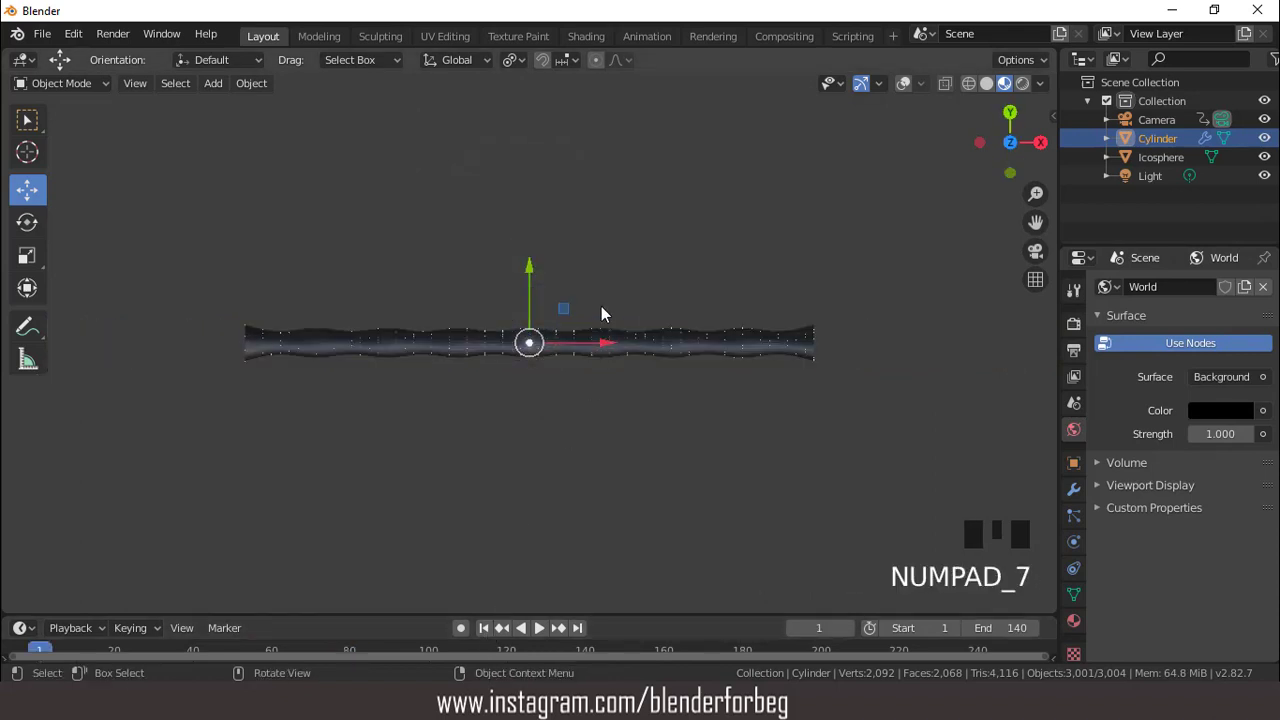
{"action": "left_click", "coordinate": [986, 84]}
{"action": "left_click", "coordinate": [903, 83]}
{"action": "scroll", "coordinate": [894, 212], "scroll_direction": "up", "scroll_amount": 1}
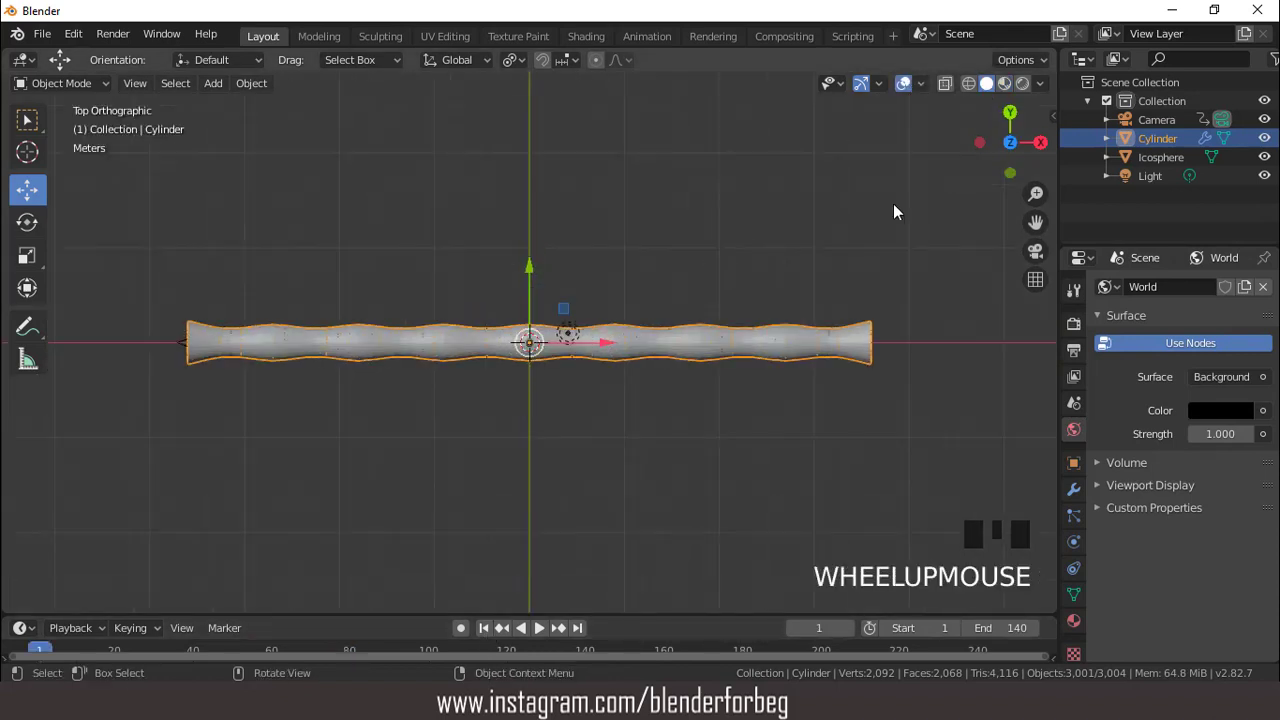
- Select the light and move it -1 m along Y onto the tube's centerline
{"action": "left_click", "coordinate": [1158, 119]}
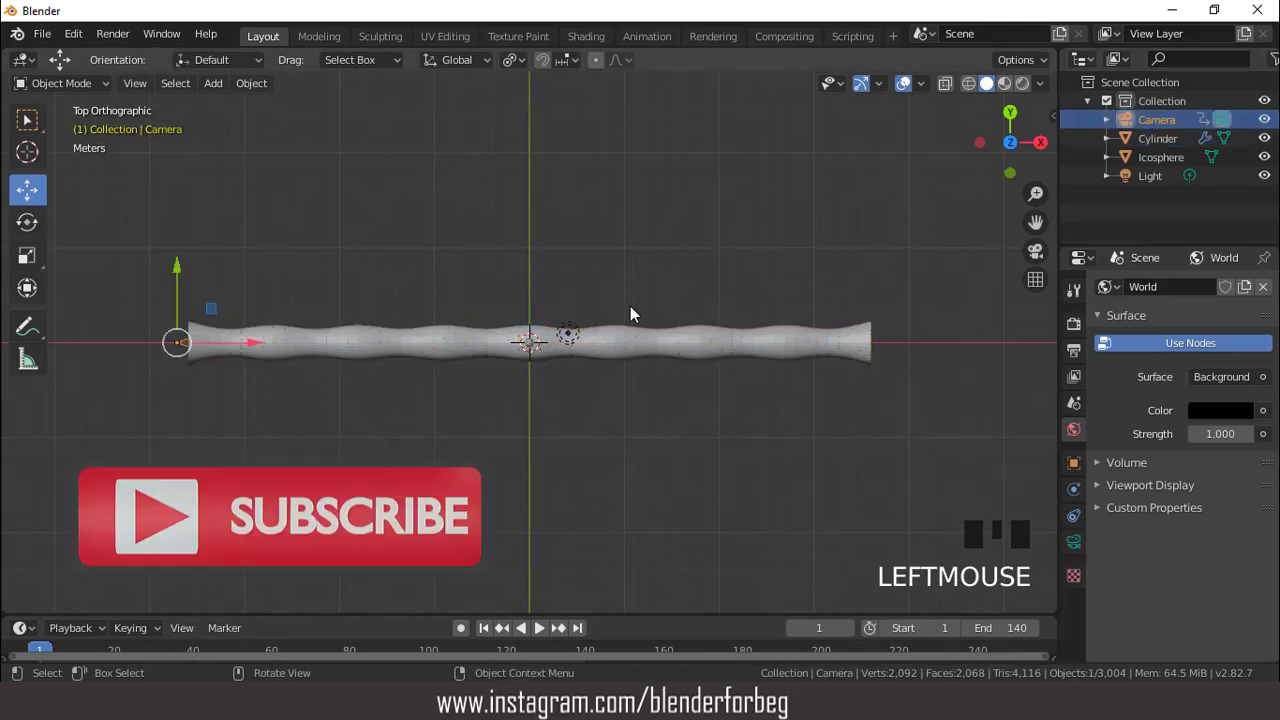
{"action": "left_click", "coordinate": [566, 339]}
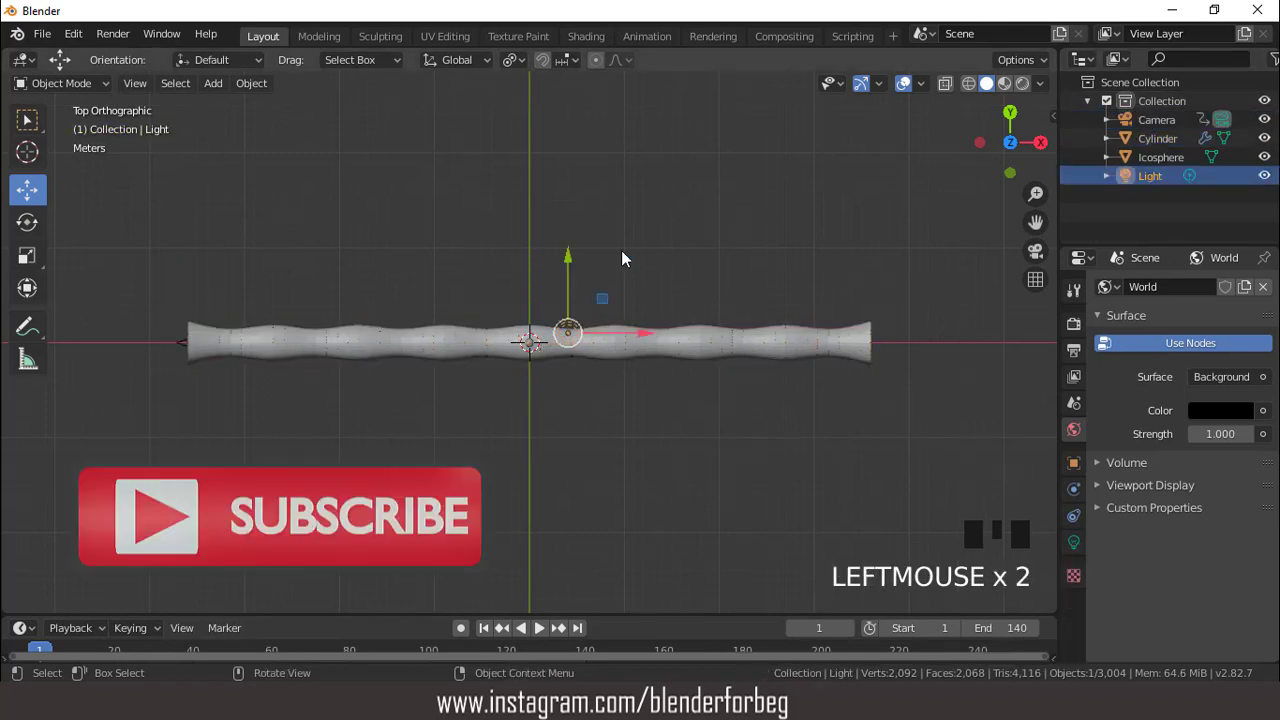
{"action": "scroll", "coordinate": [672, 258], "scroll_direction": "up", "scroll_amount": 1}
{"action": "scroll", "coordinate": [672, 258], "scroll_direction": "up", "scroll_amount": 3}
{"action": "key", "text": "g"}
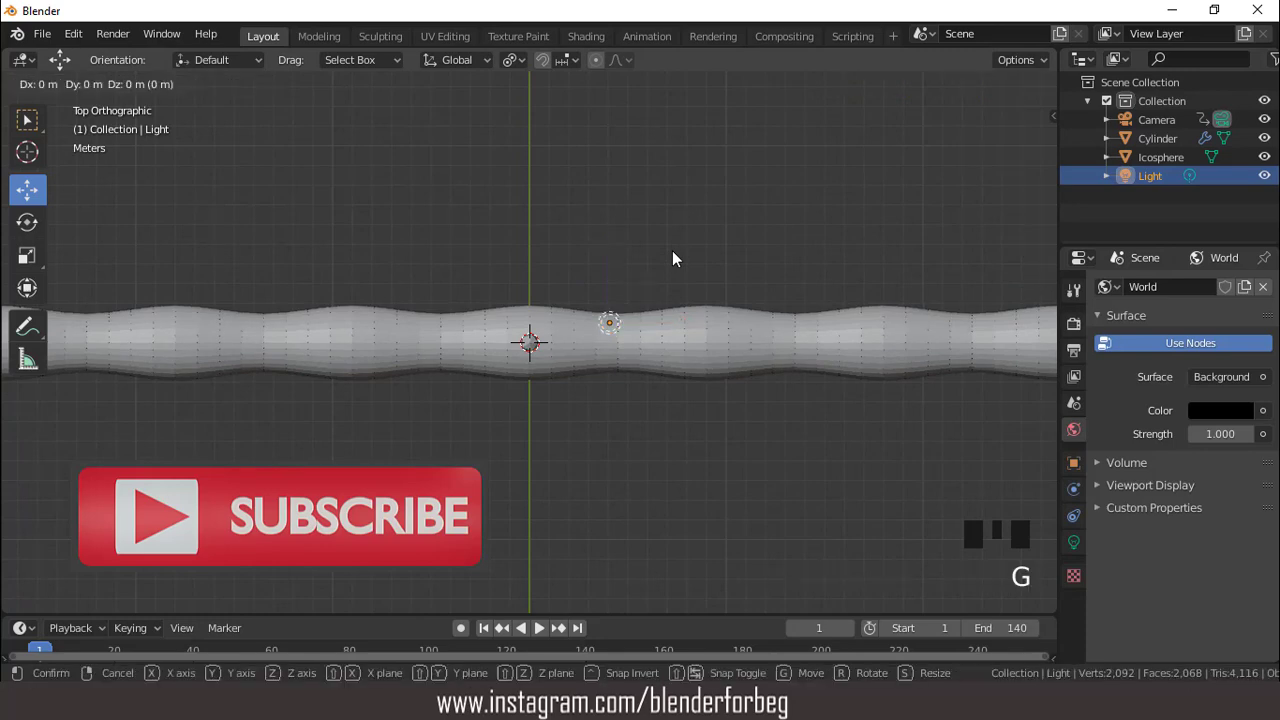
{"action": "key", "text": "y"}
{"action": "left_click", "coordinate": [673, 270]}
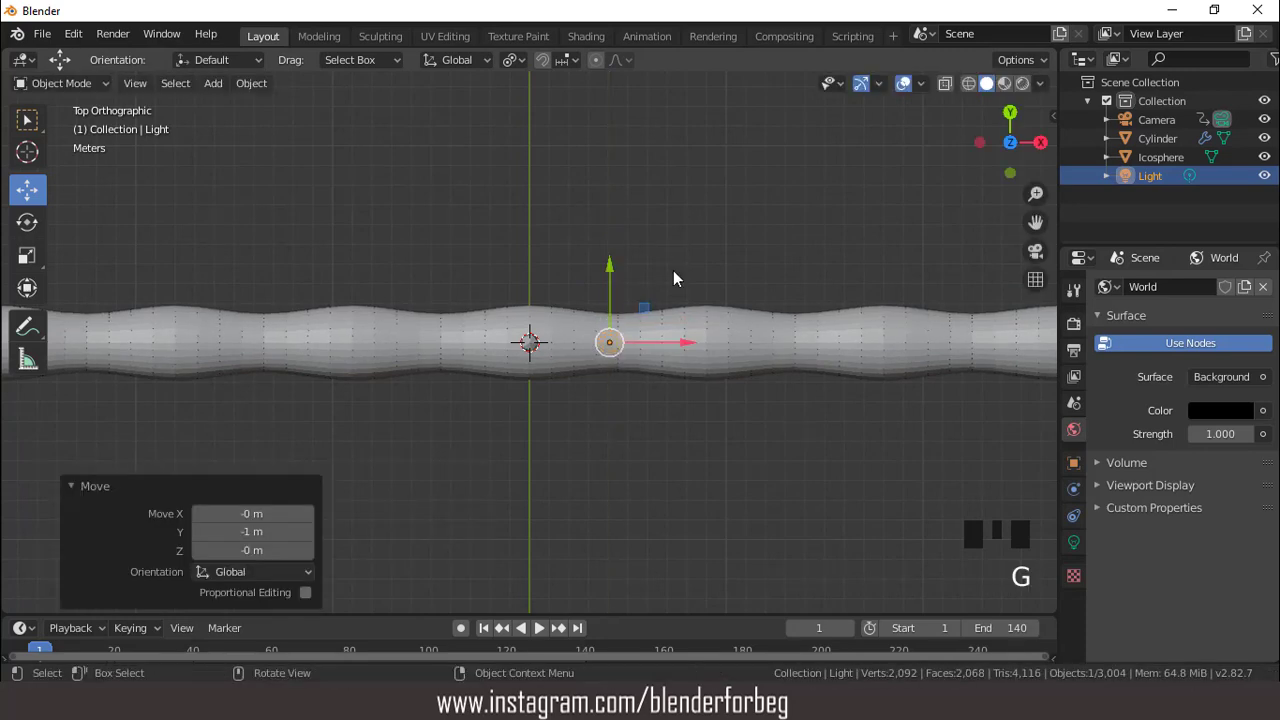
- From the front view, move the light -6 m along Z onto the tube's centerline
{"action": "key", "text": "KP_1"}
{"action": "key", "text": "g"}
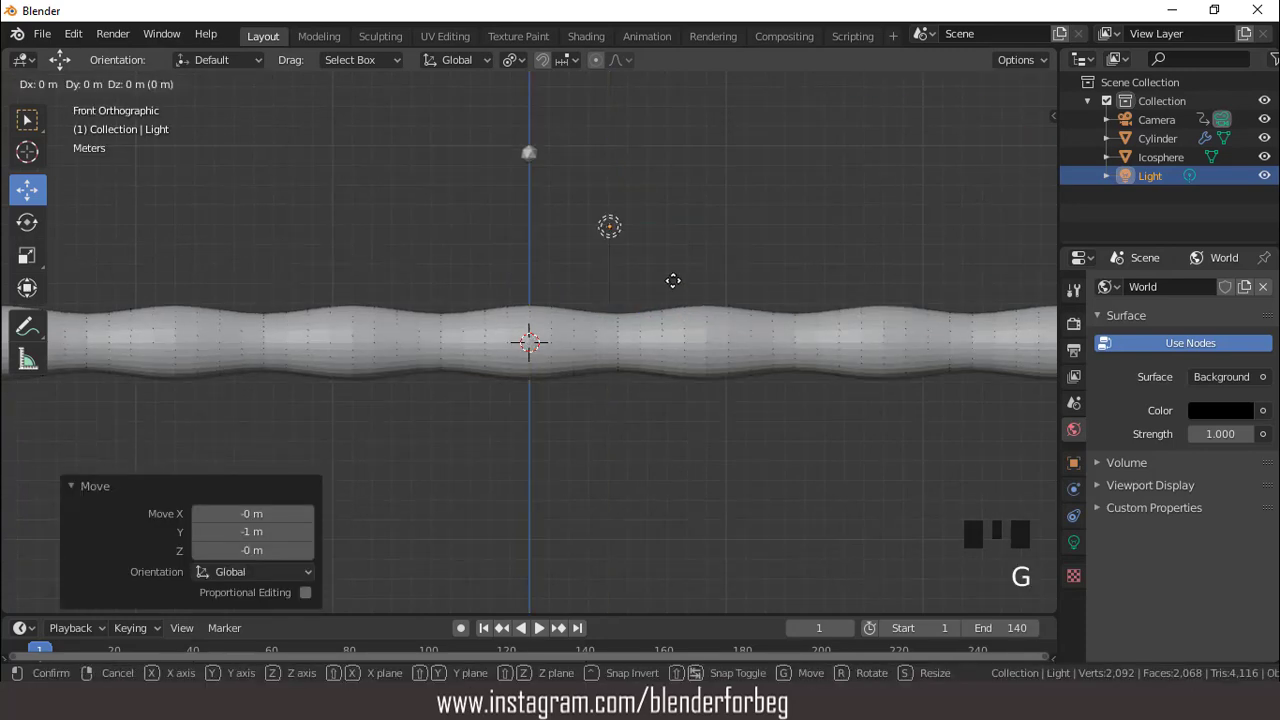
{"action": "key", "text": "z"}
{"action": "left_click", "coordinate": [684, 386]}
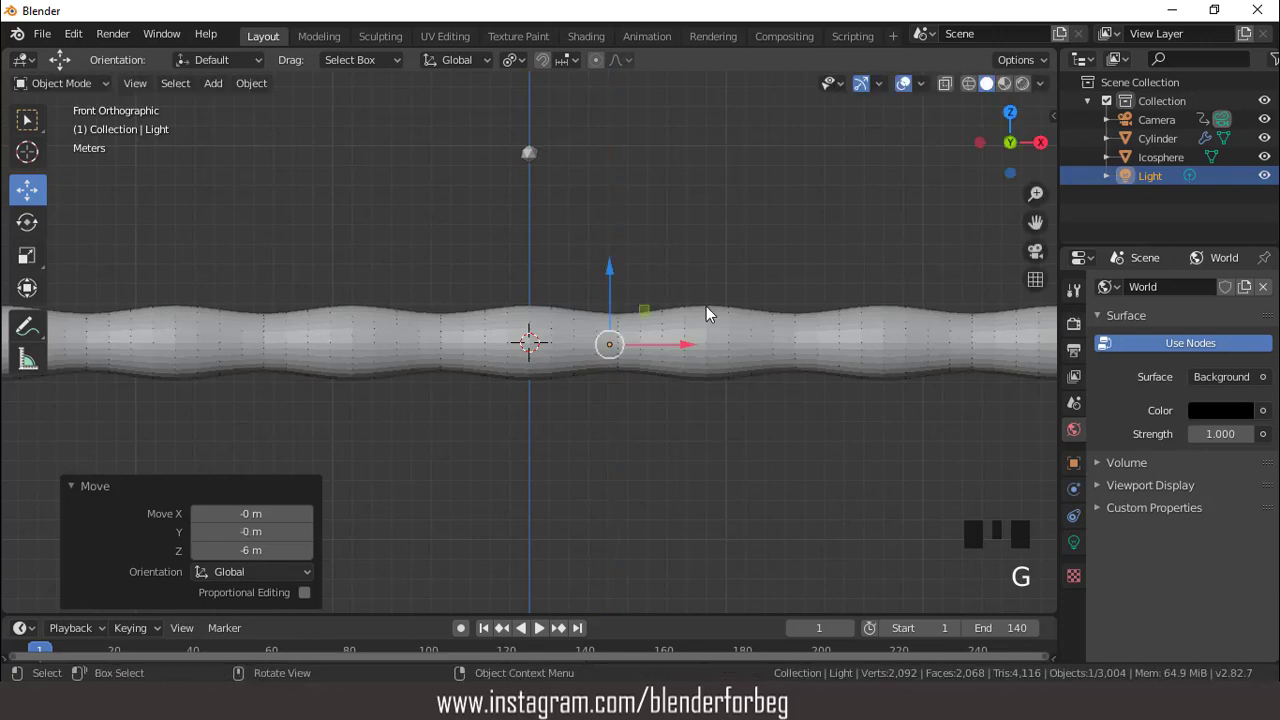
- Show the scene in wireframe and move the light along negative X inside the tube, a short way ahead of the camera
{"action": "scroll", "coordinate": [709, 287], "scroll_direction": "down", "scroll_amount": 1}
{"action": "left_click", "coordinate": [968, 85]}
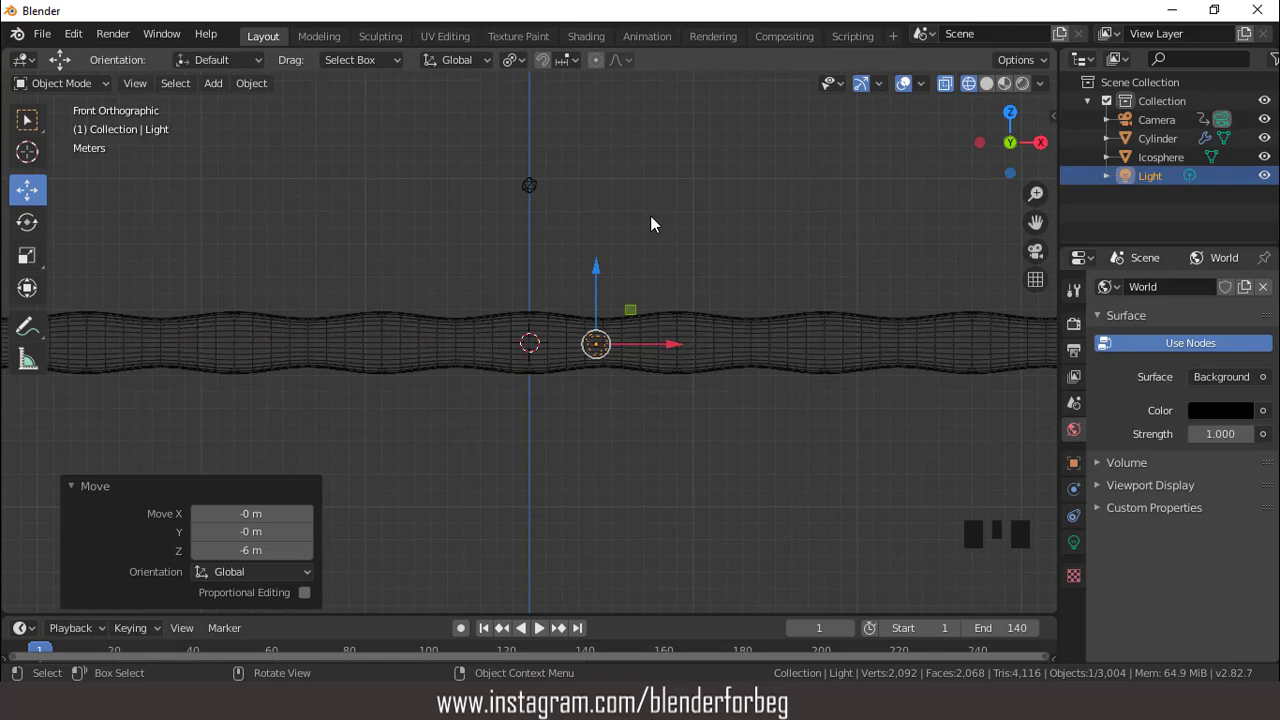
{"action": "scroll", "coordinate": [660, 228], "scroll_direction": "up", "scroll_amount": 1}
{"action": "scroll", "coordinate": [668, 232], "scroll_direction": "down", "scroll_amount": 4}
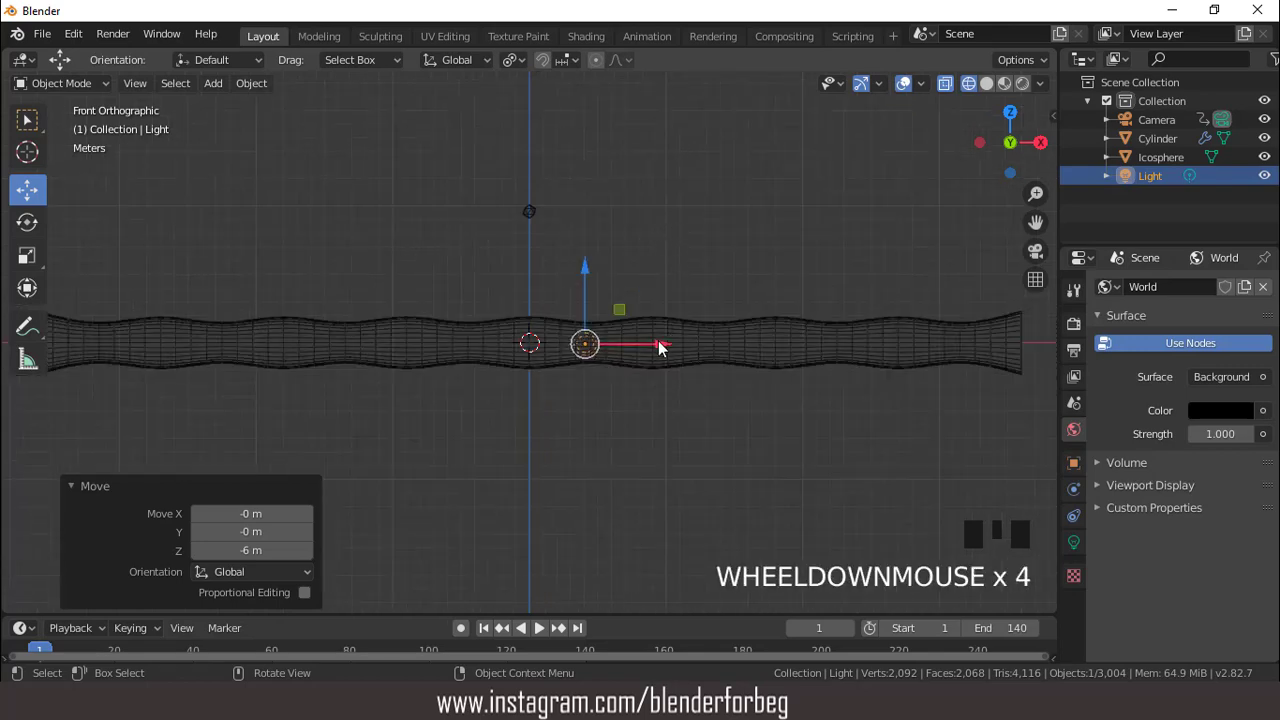
{"action": "left_click_drag", "start_coordinate": [660, 346], "coordinate": [380, 346]}
{"action": "scroll", "coordinate": [477, 272], "scroll_direction": "down", "scroll_amount": 2}
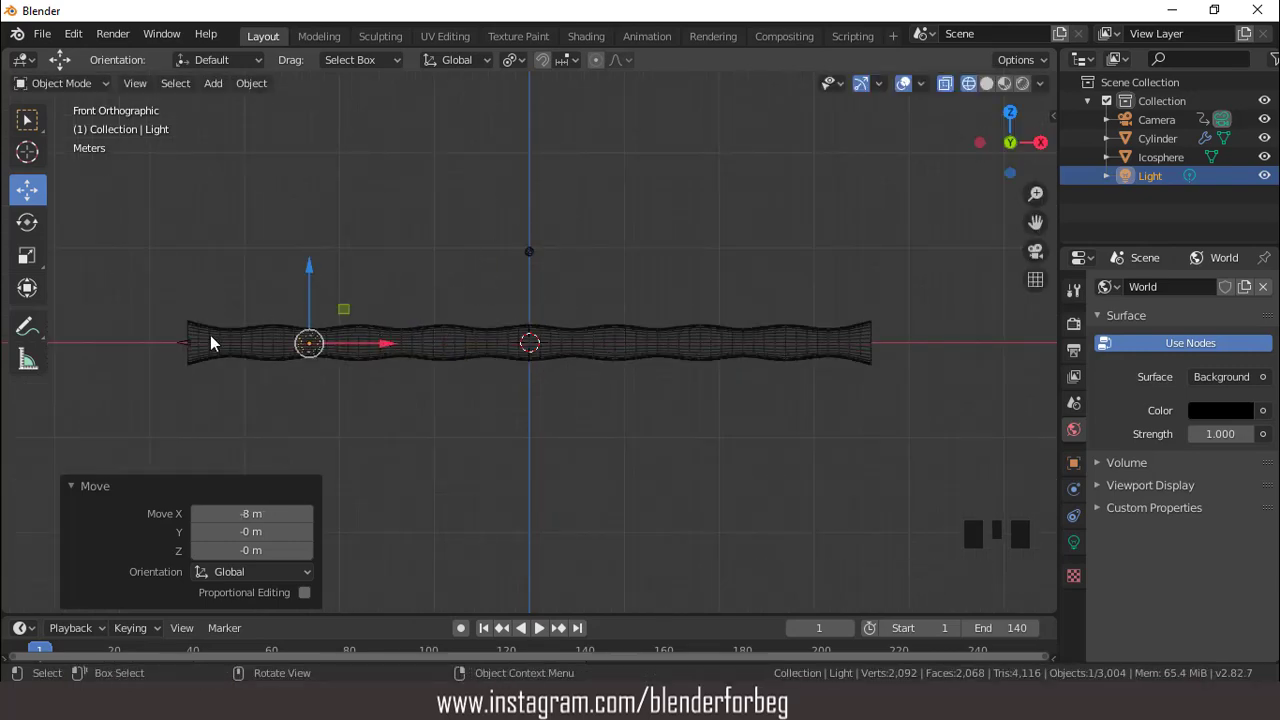
- Parent the light to the camera using the Object parent type
{"action": "scroll", "coordinate": [129, 341], "scroll_direction": "up", "scroll_amount": 1}
{"action": "left_click", "coordinate": [110, 343], "text": "shift"}
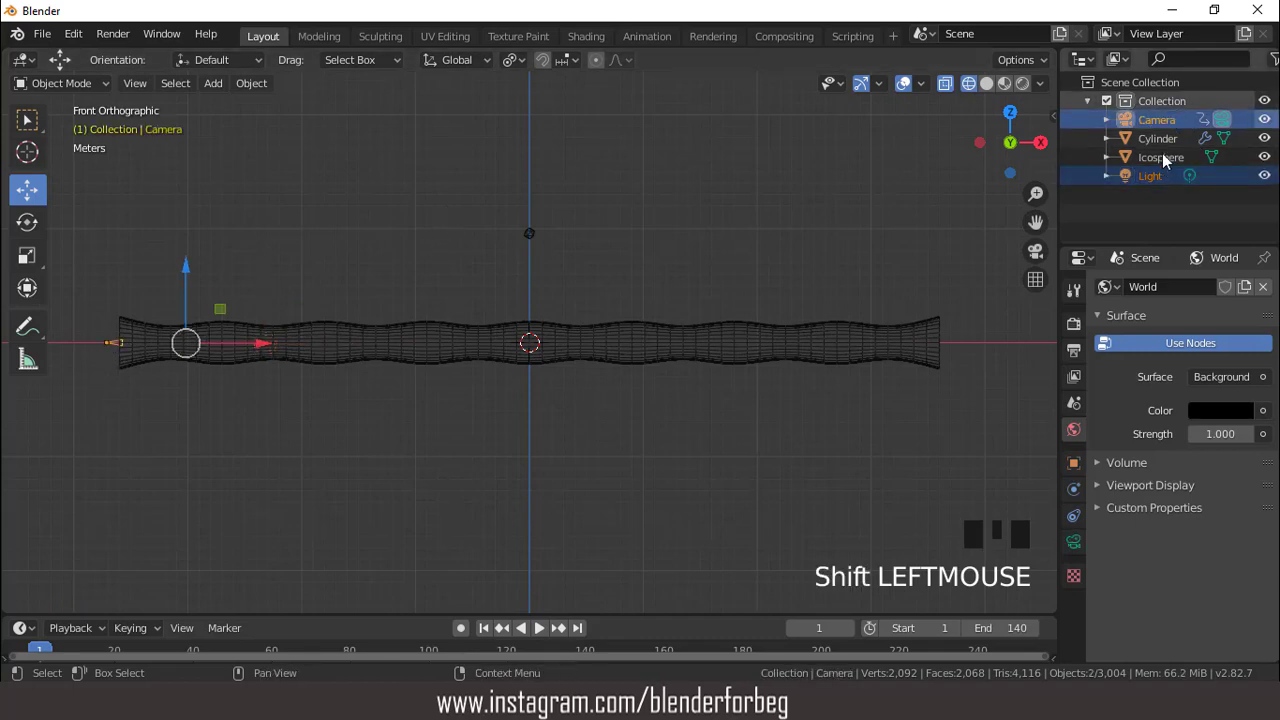
{"action": "key", "text": "ctrl+p"}
{"action": "left_click", "coordinate": [662, 163]}
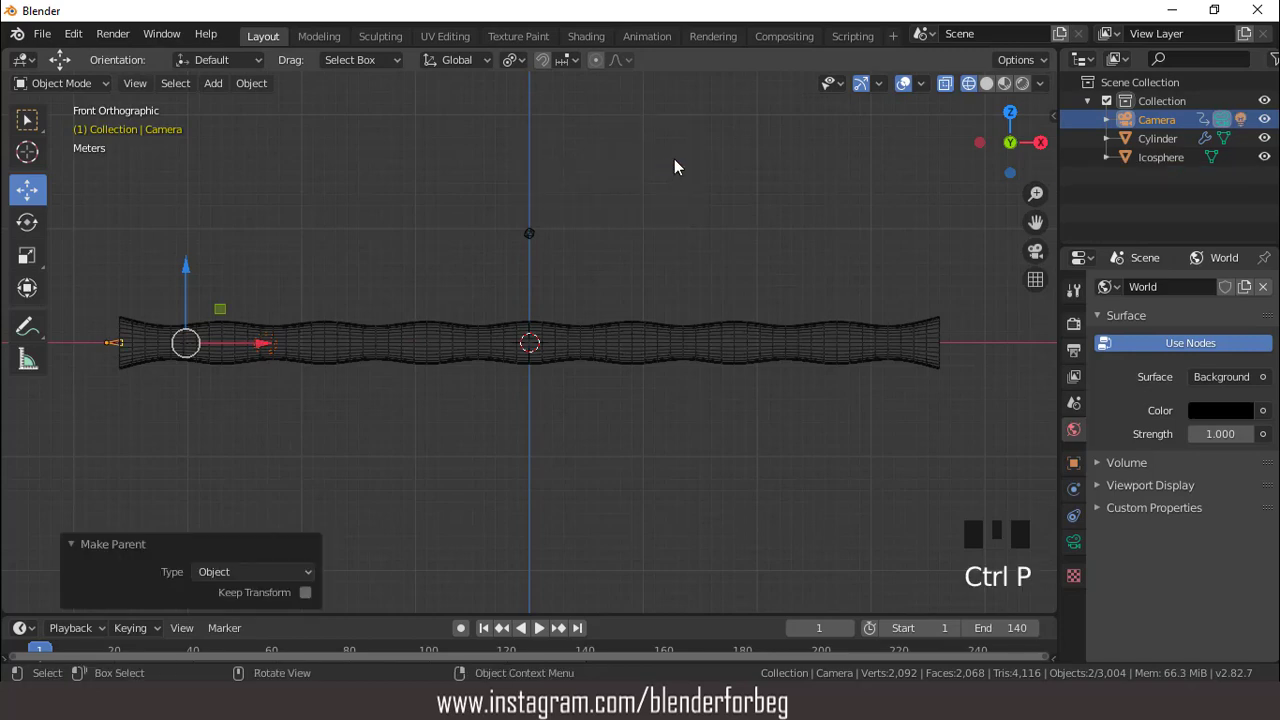
- Play the animation briefly to check the light's motion with the camera, and return to frame 1
{"action": "key", "text": "space"}
{"action": "key", "text": "space"}
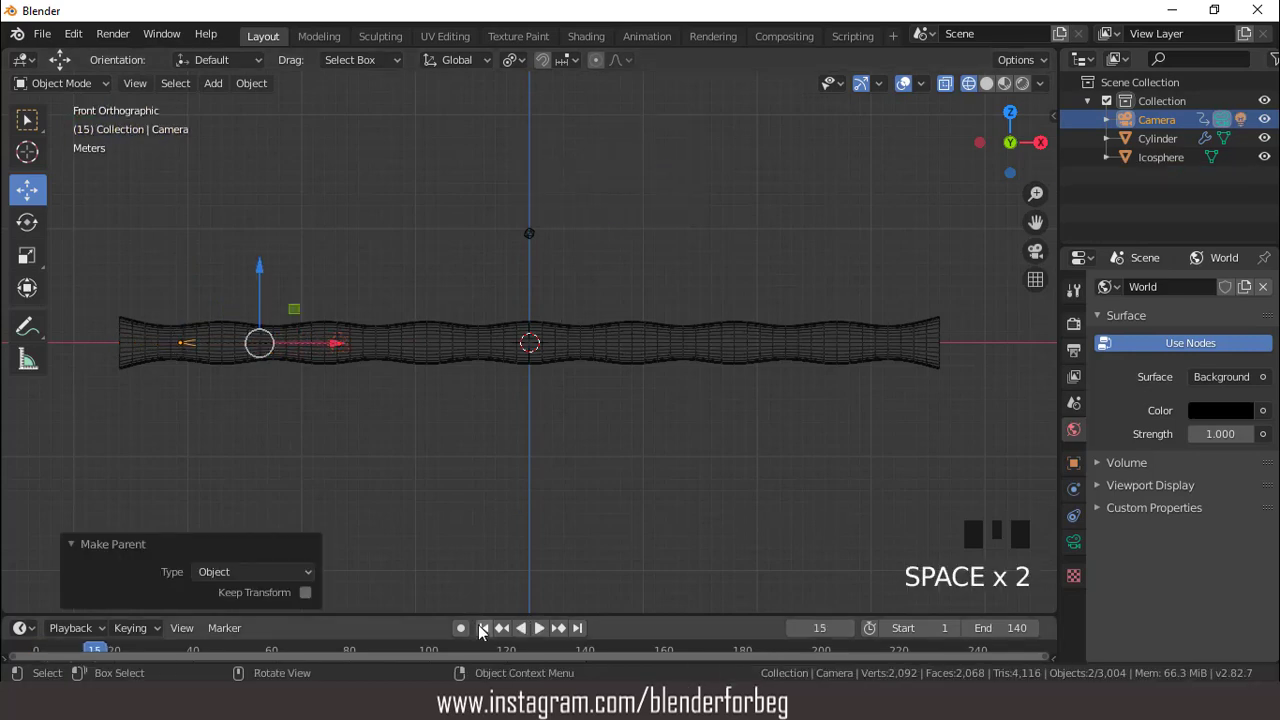
{"action": "left_click", "coordinate": [483, 628]}
- Duplicate the light parented to the camera and place the copy 8.64 m farther along X
{"action": "left_click", "coordinate": [1106, 119]}
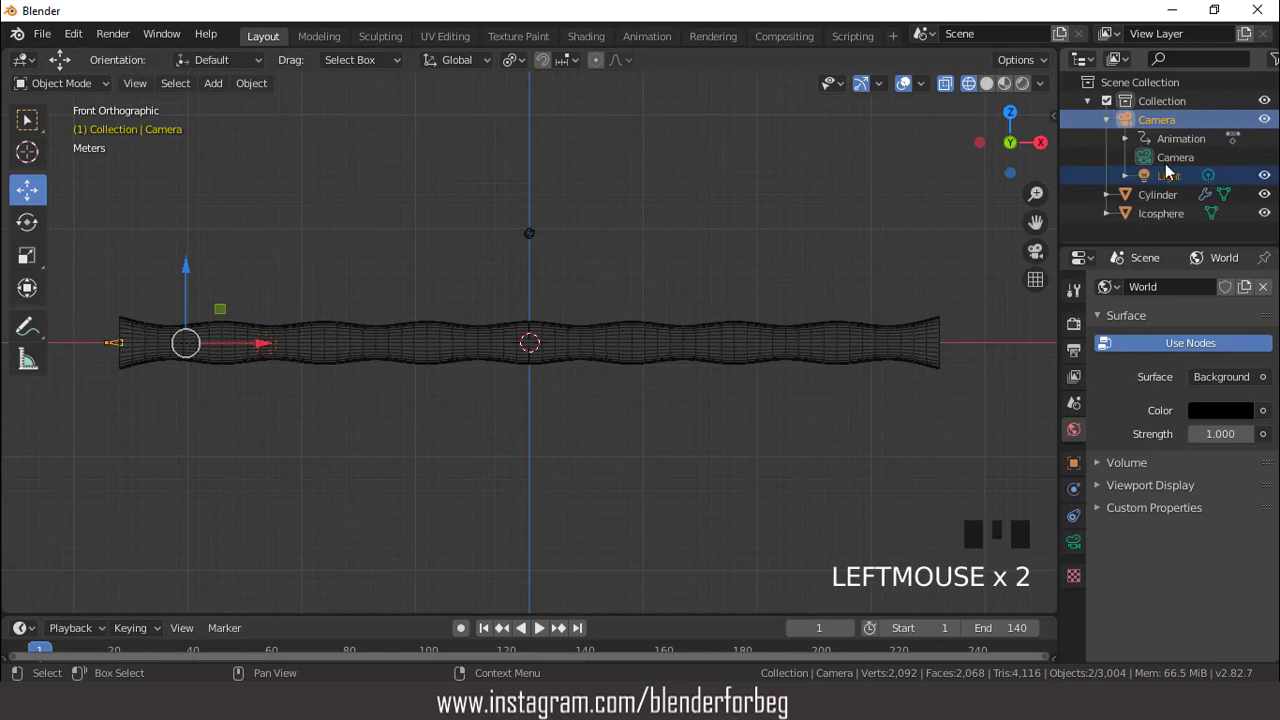
{"action": "left_click", "coordinate": [1167, 174]}
{"action": "key", "text": "shift+d"}
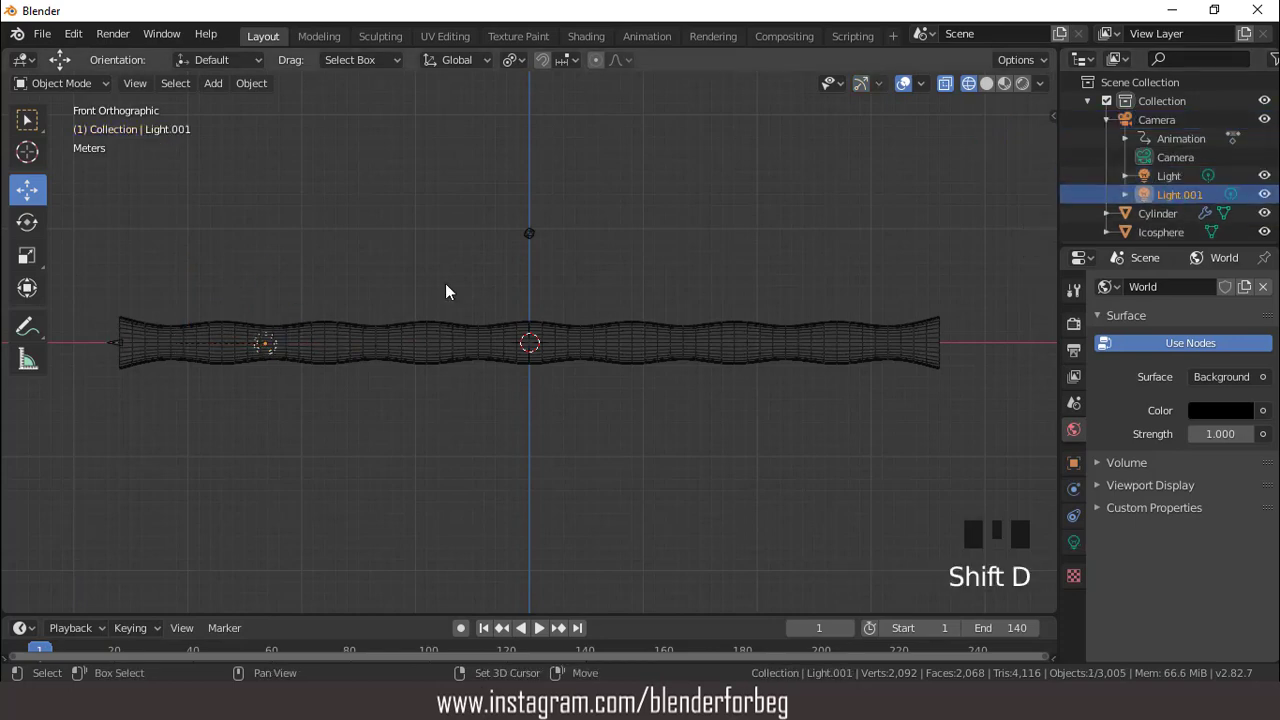
{"action": "key", "text": "x"}
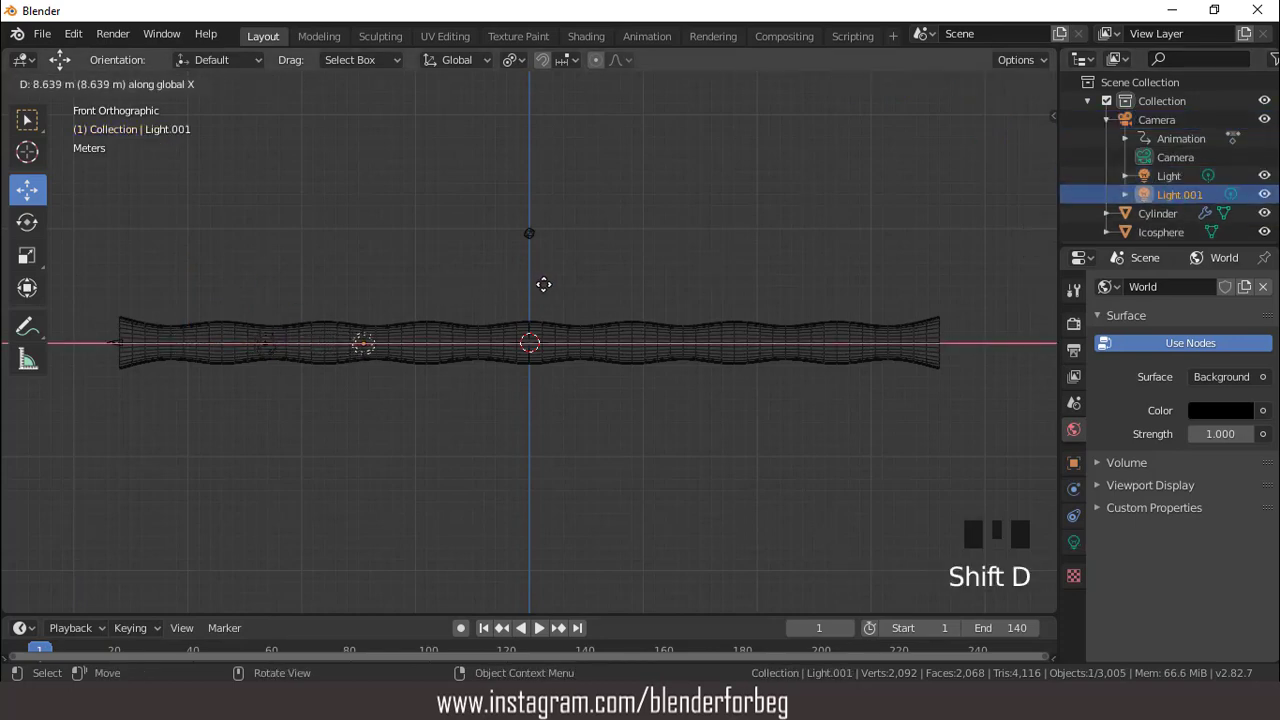
{"action": "left_click", "coordinate": [543, 284]}
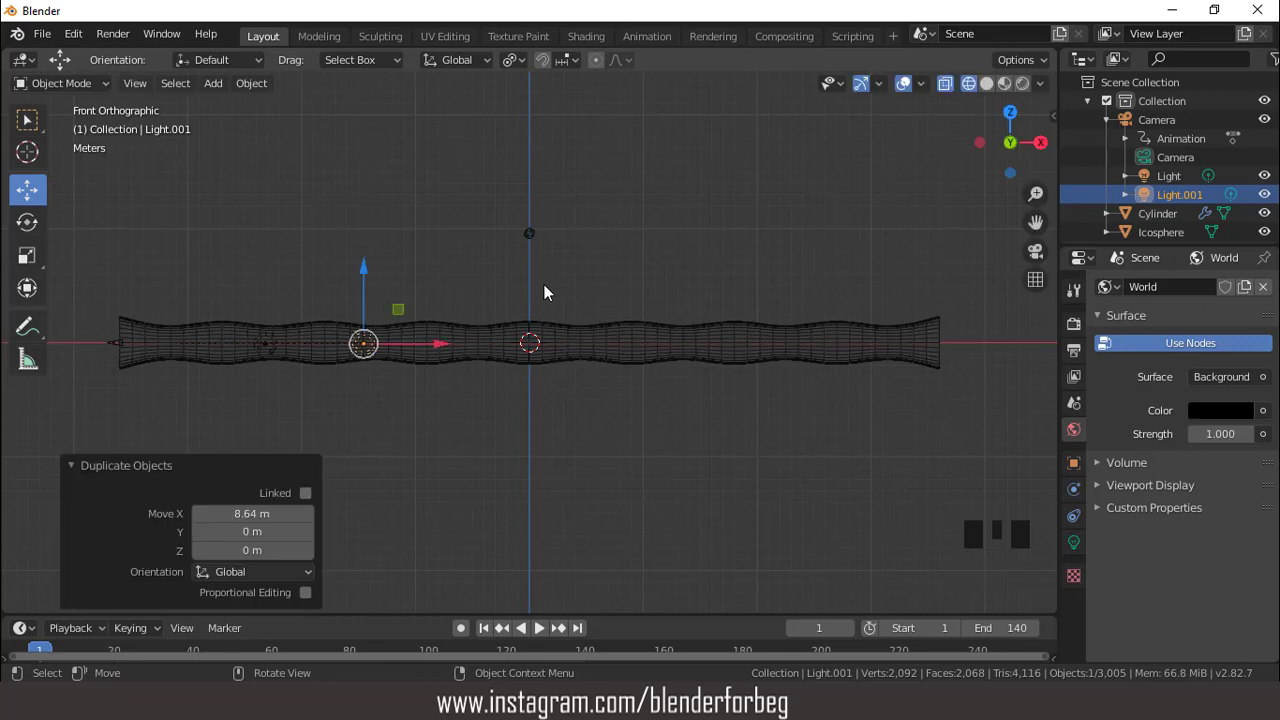
- Set the original light's power to 30 W
{"action": "left_click", "coordinate": [1168, 175]}
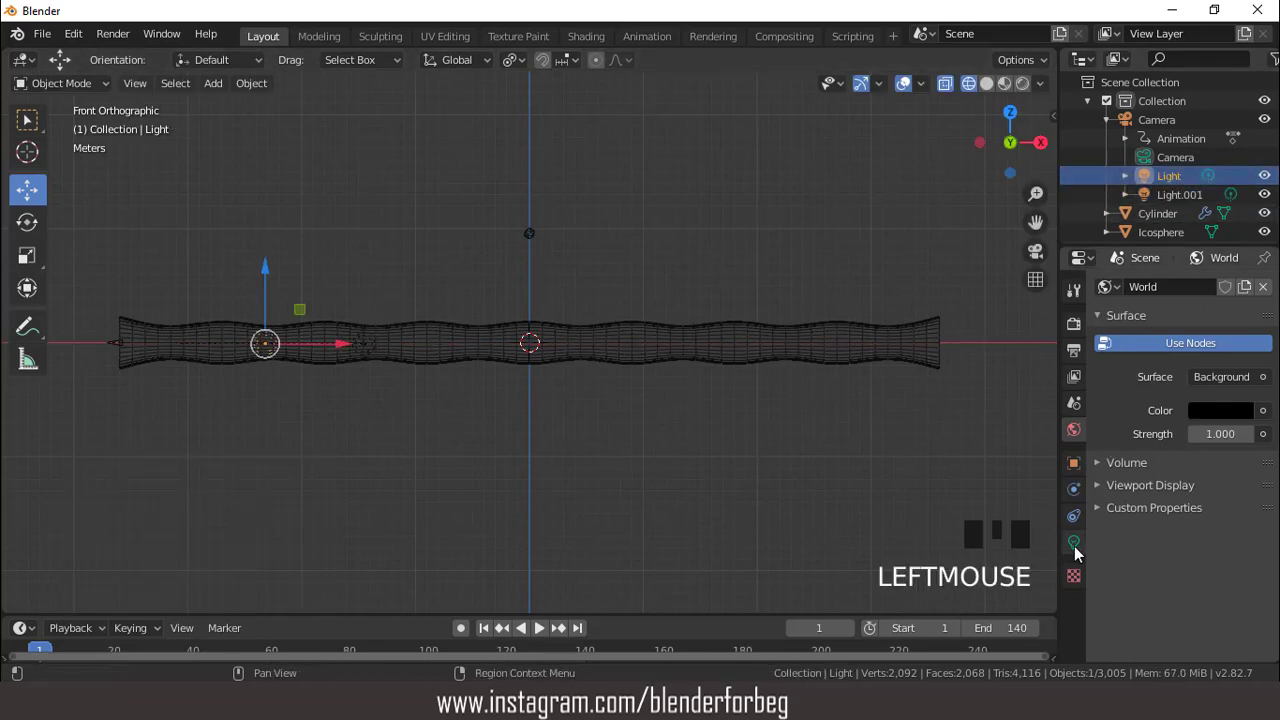
{"action": "left_click", "coordinate": [1073, 542]}
{"action": "left_click", "coordinate": [1214, 409]}
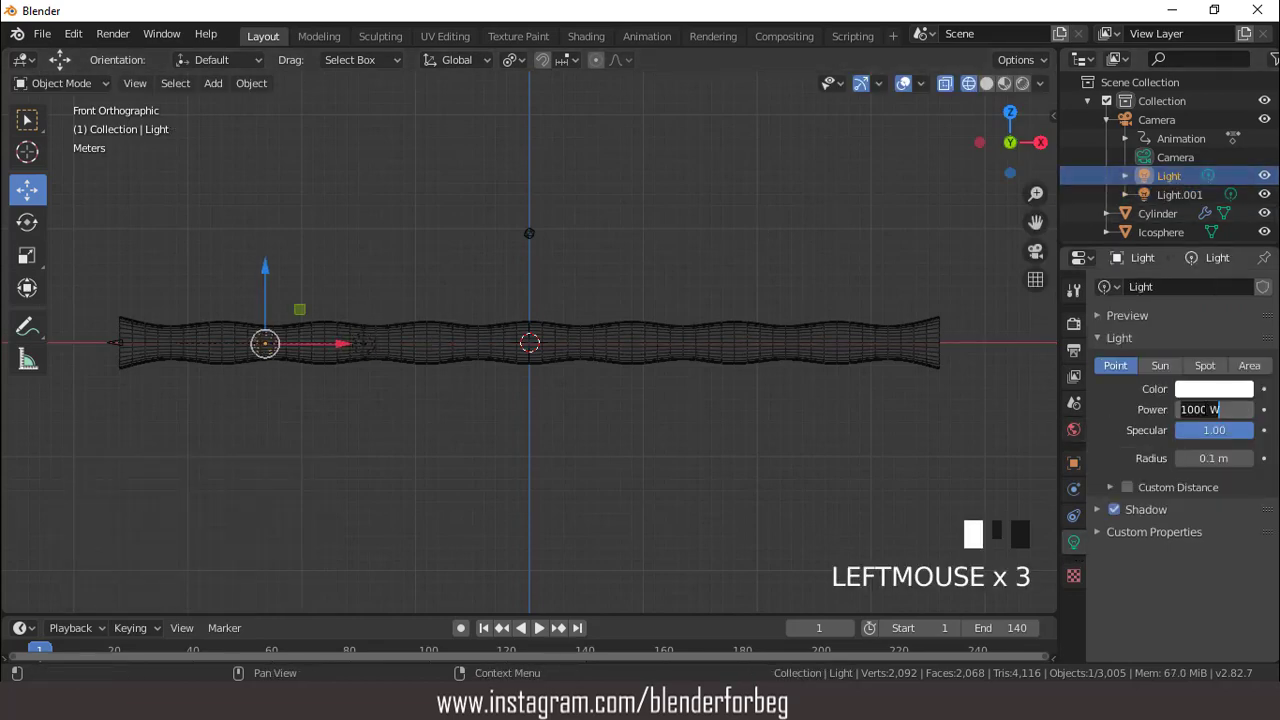
{"action": "type", "text": "30"}
{"action": "key", "text": "Return"}
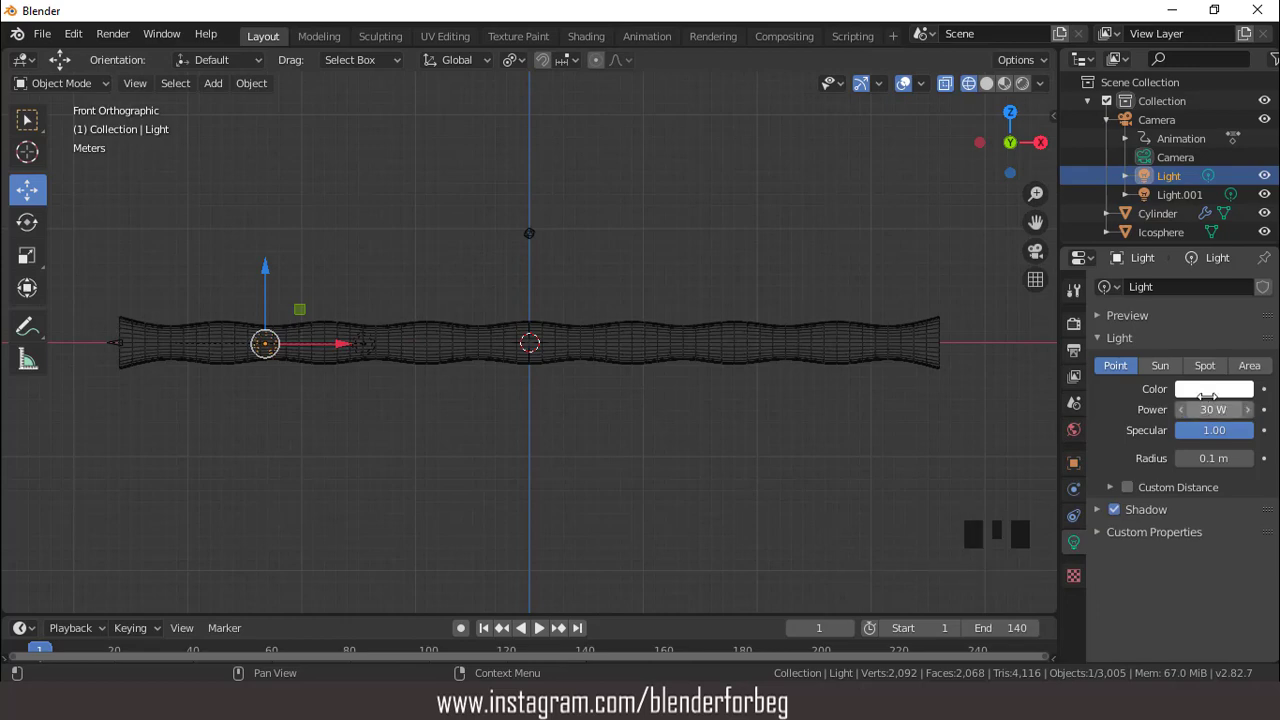
- Show the rendered camera view and give the original light a slightly darkened cyan-blue color with hue 0.539 and saturation 0.880
{"action": "left_click", "coordinate": [1022, 84]}
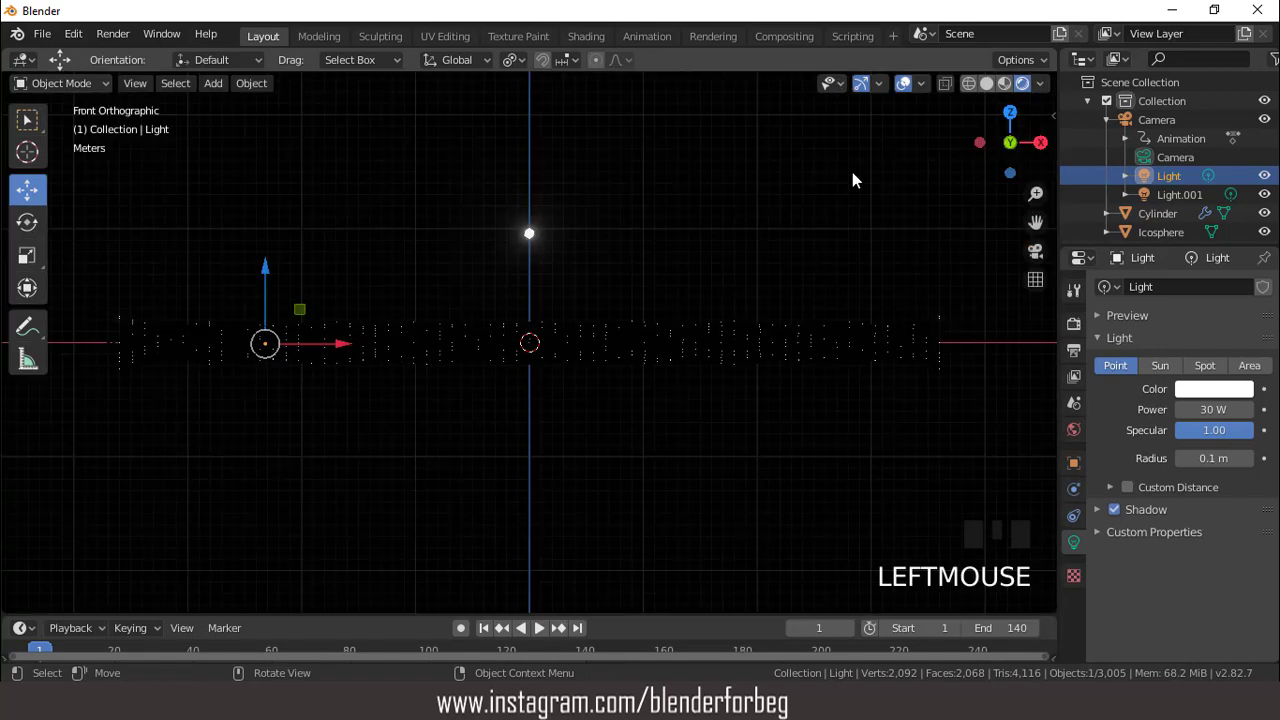
{"action": "key", "text": "KP_0"}
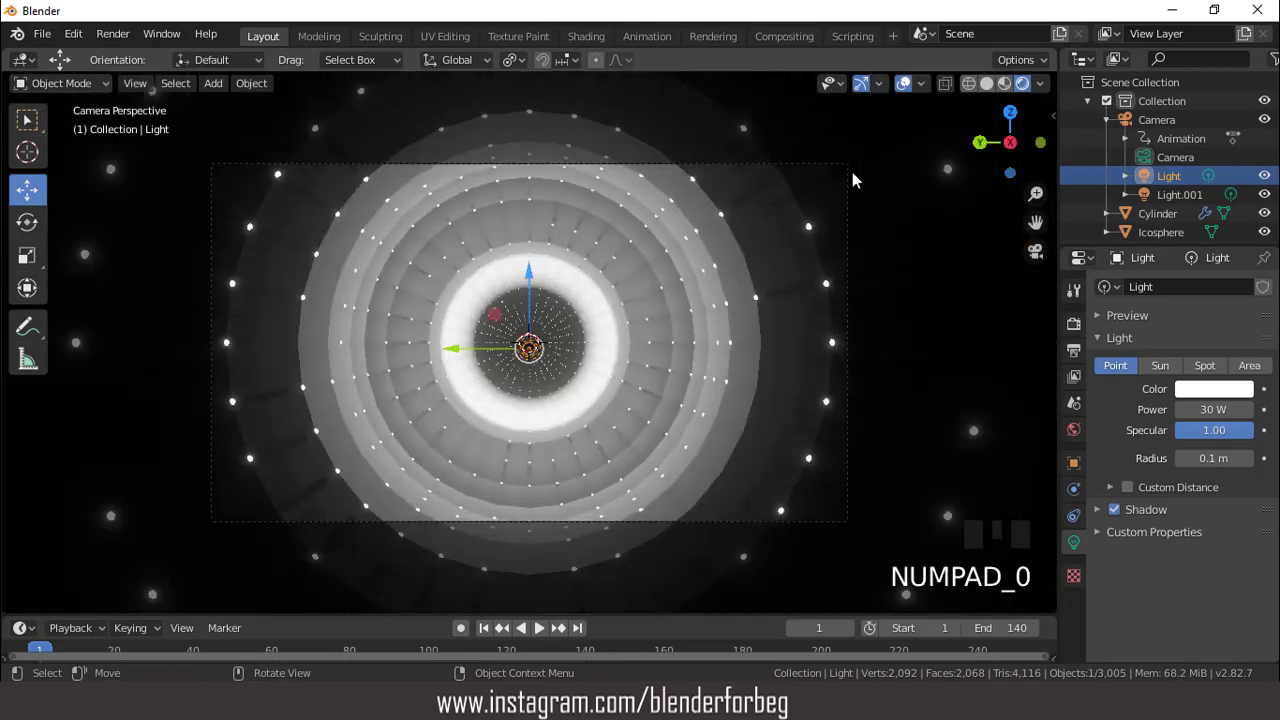
{"action": "left_click", "coordinate": [1226, 392]}
{"action": "left_click", "coordinate": [1171, 148]}
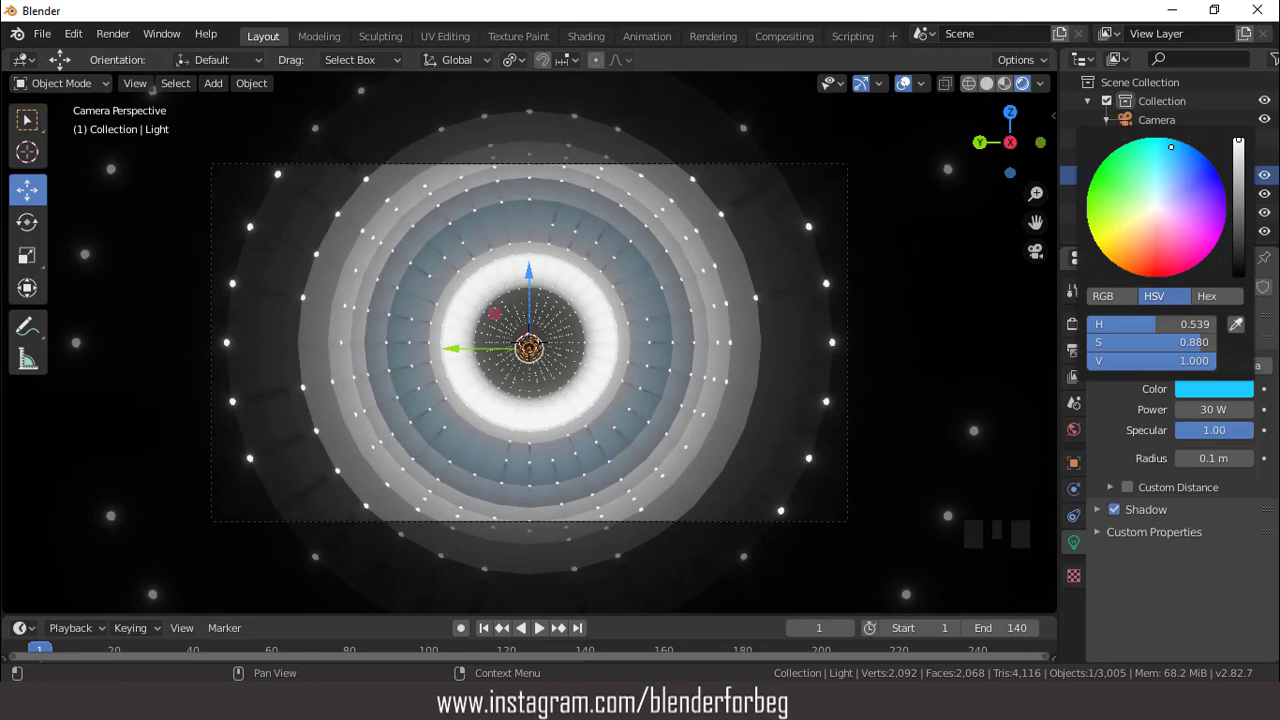
{"action": "left_click_drag", "start_coordinate": [1239, 142], "coordinate": [1239, 156]}
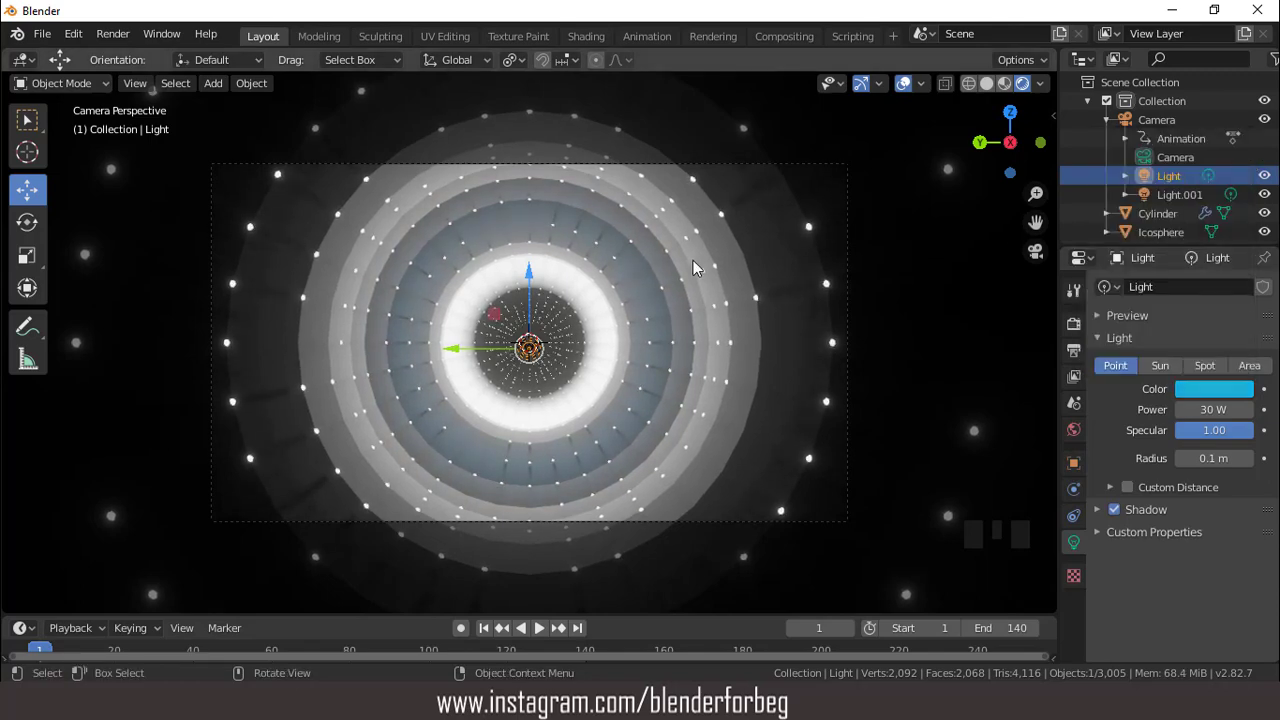
- Set the duplicated light's power to 20 W and its color to orange-red
{"action": "left_click", "coordinate": [1177, 196]}
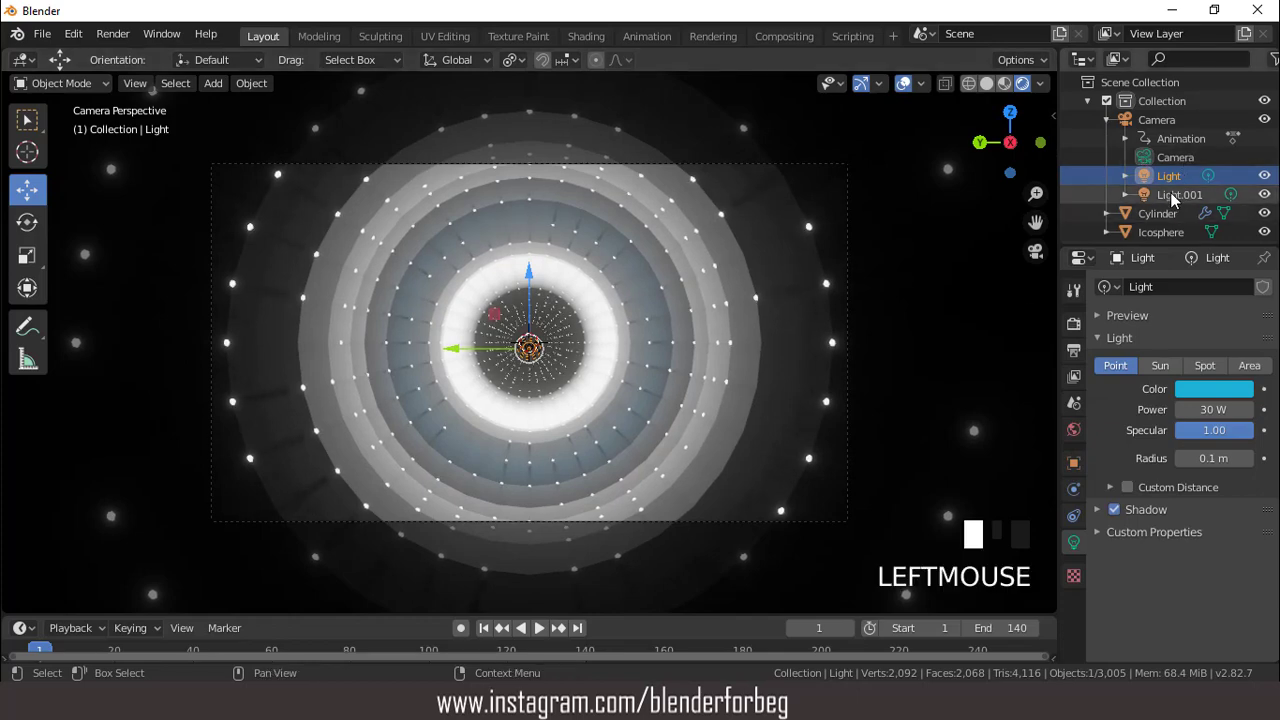
{"action": "double_click", "coordinate": [1212, 409]}
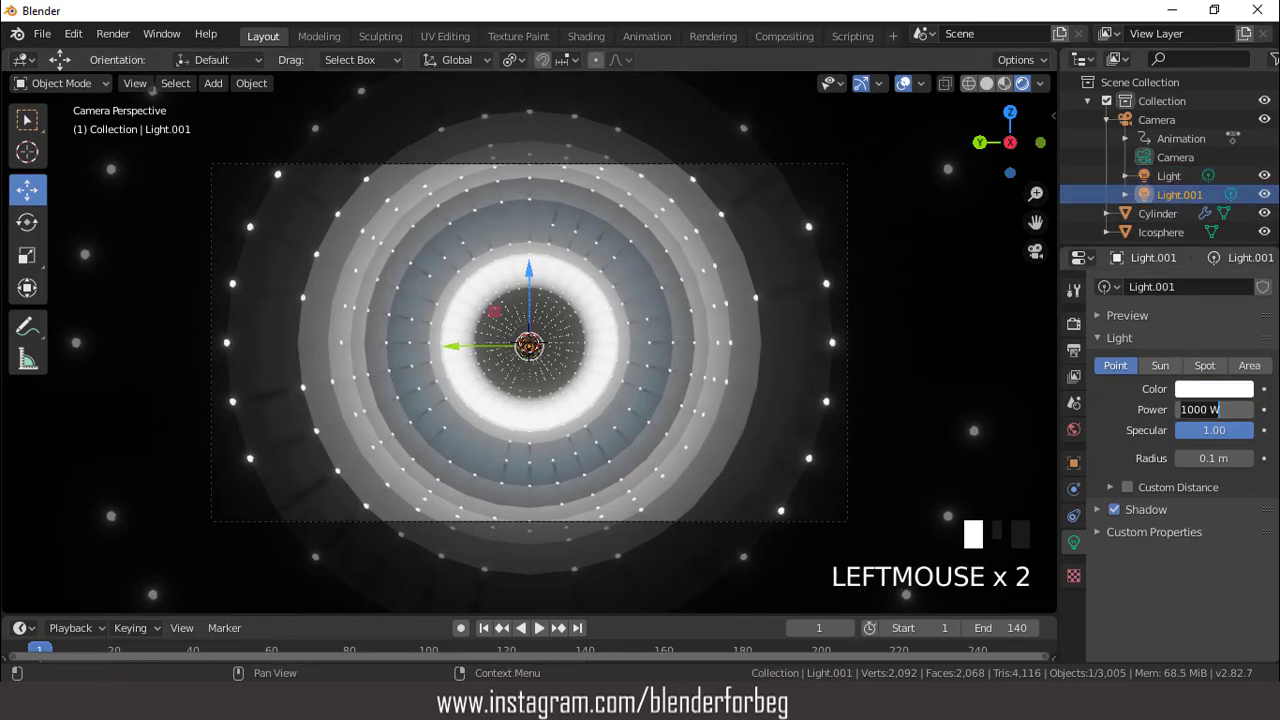
{"action": "type", "text": "20"}
{"action": "key", "text": "Return"}
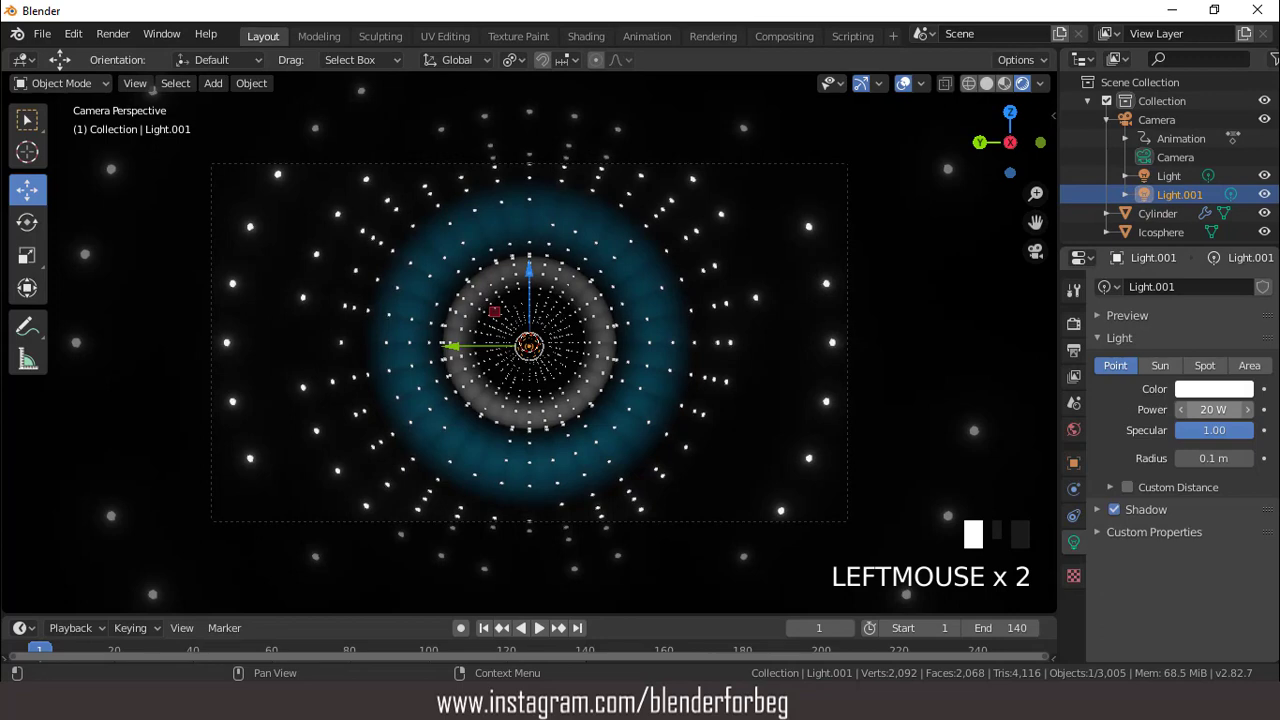
{"action": "left_click", "coordinate": [1213, 389]}
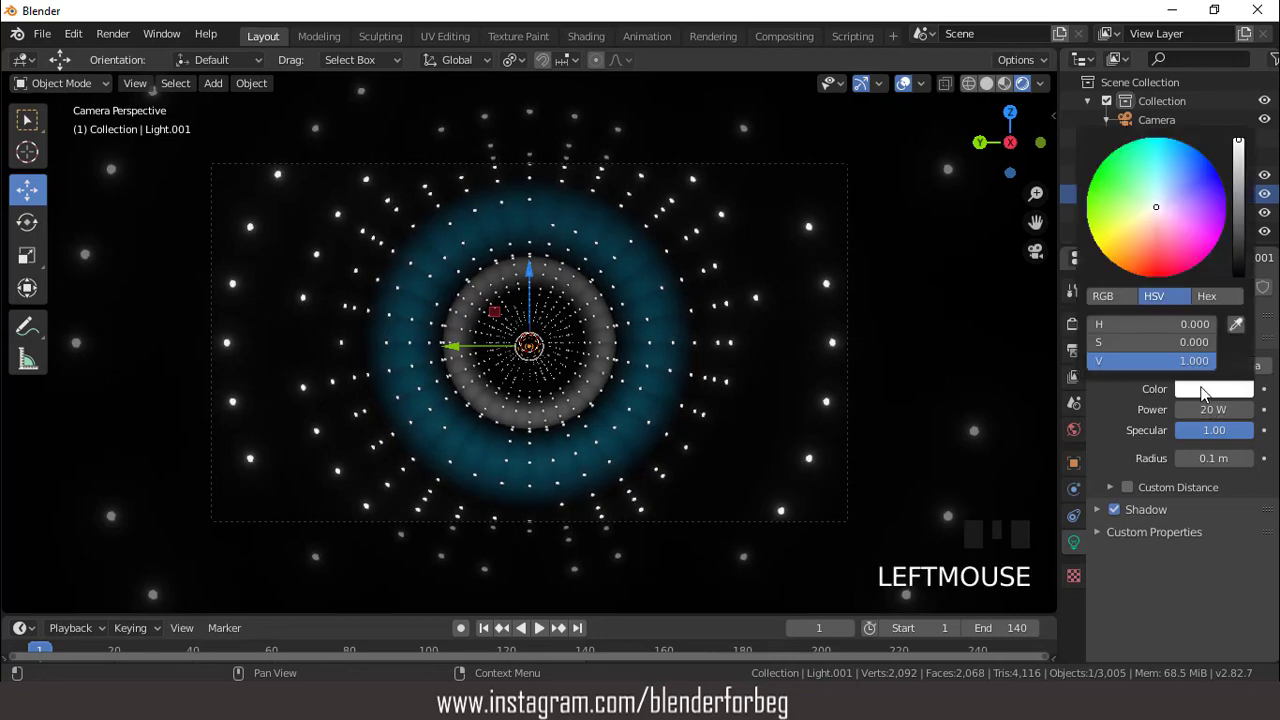
{"action": "left_click", "coordinate": [1146, 256]}
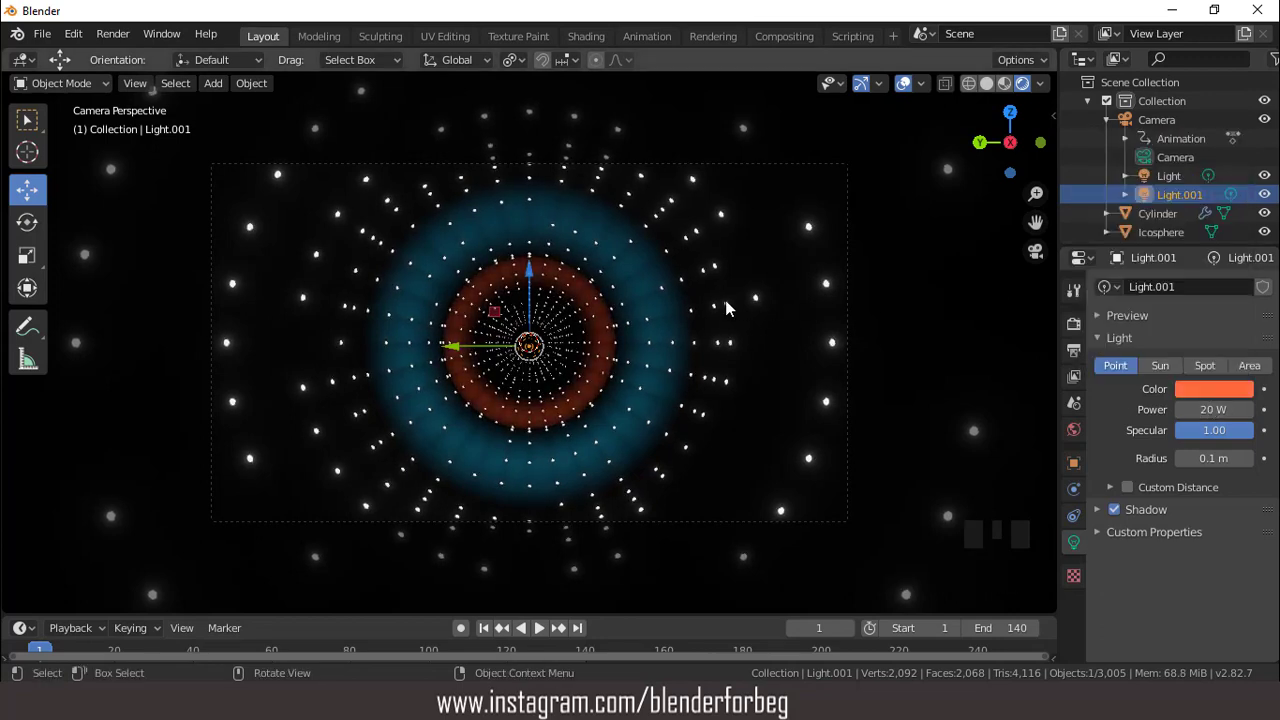
- Play the camera animation with viewport overlays hidden, and return to frame 1
{"action": "key", "text": "space"}
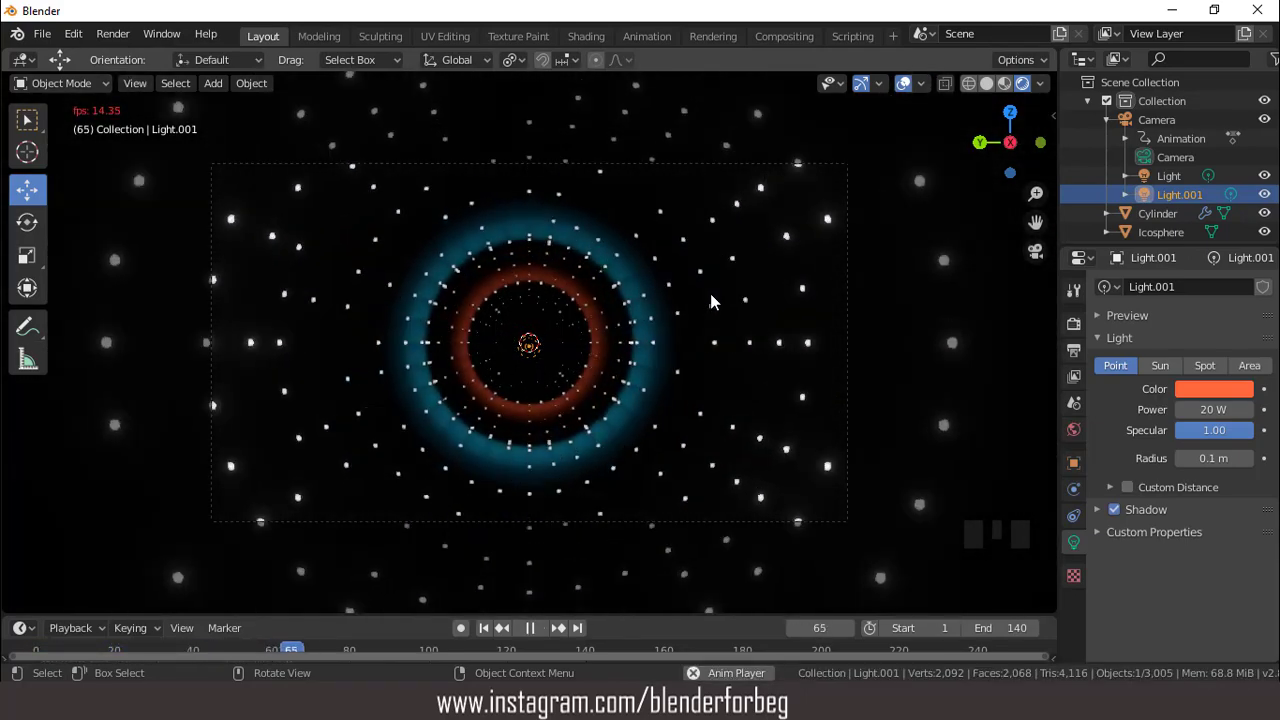
{"action": "left_click", "coordinate": [903, 83]}
{"action": "key", "text": "space"}
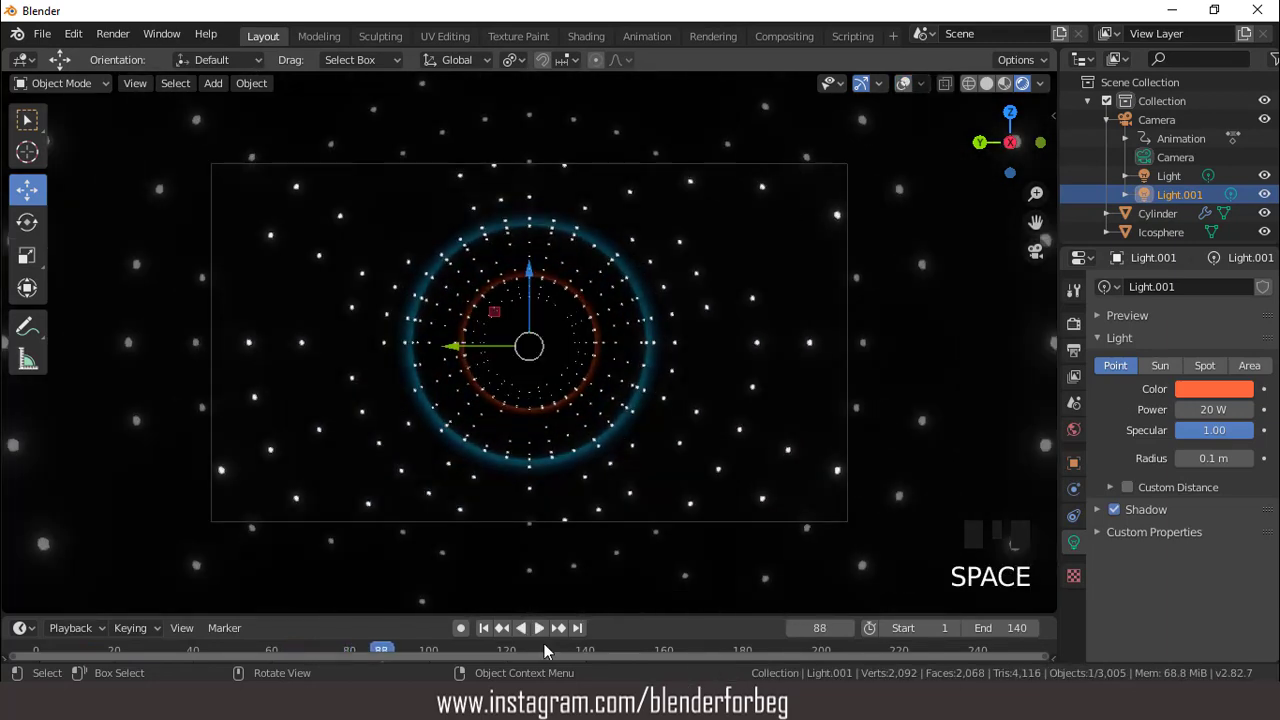
{"action": "left_click", "coordinate": [483, 628]}
- Raise the camera's passepartout opacity to 1.000 in its viewport display settings
{"action": "left_click", "coordinate": [1166, 157]}
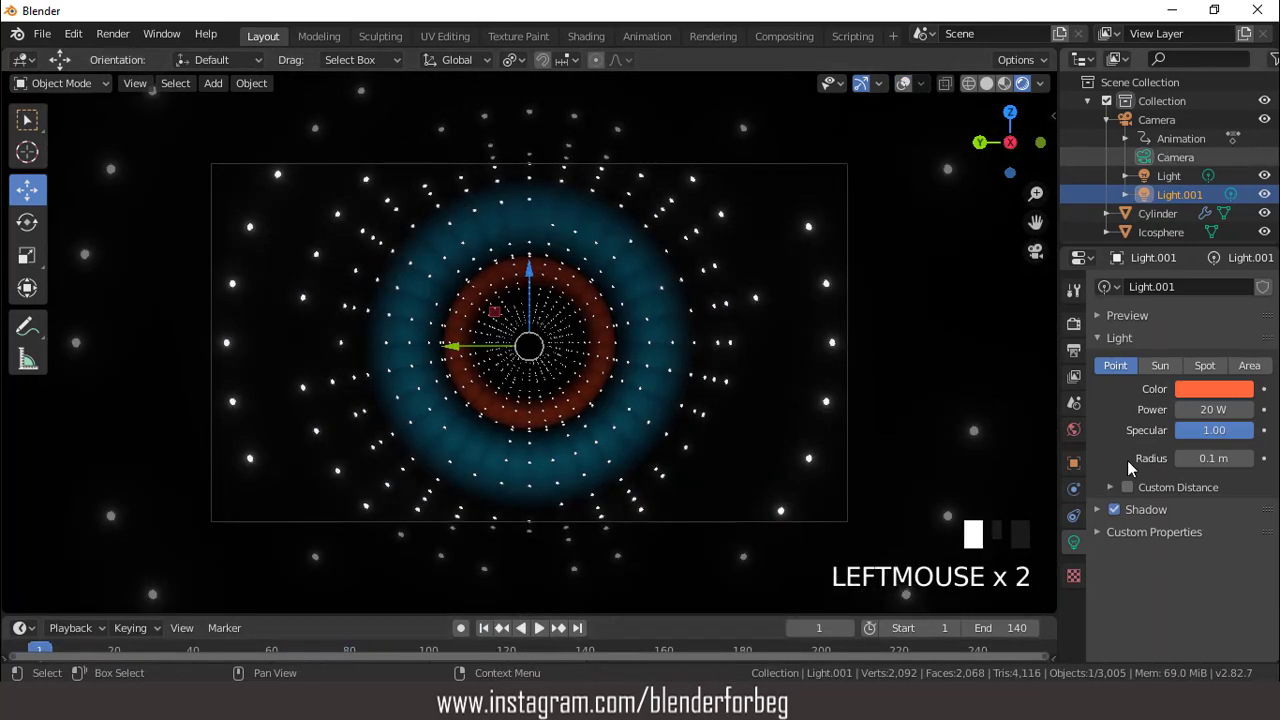
{"action": "scroll", "coordinate": [1123, 559], "scroll_direction": "down", "scroll_amount": 5}
{"action": "left_click", "coordinate": [1075, 543]}
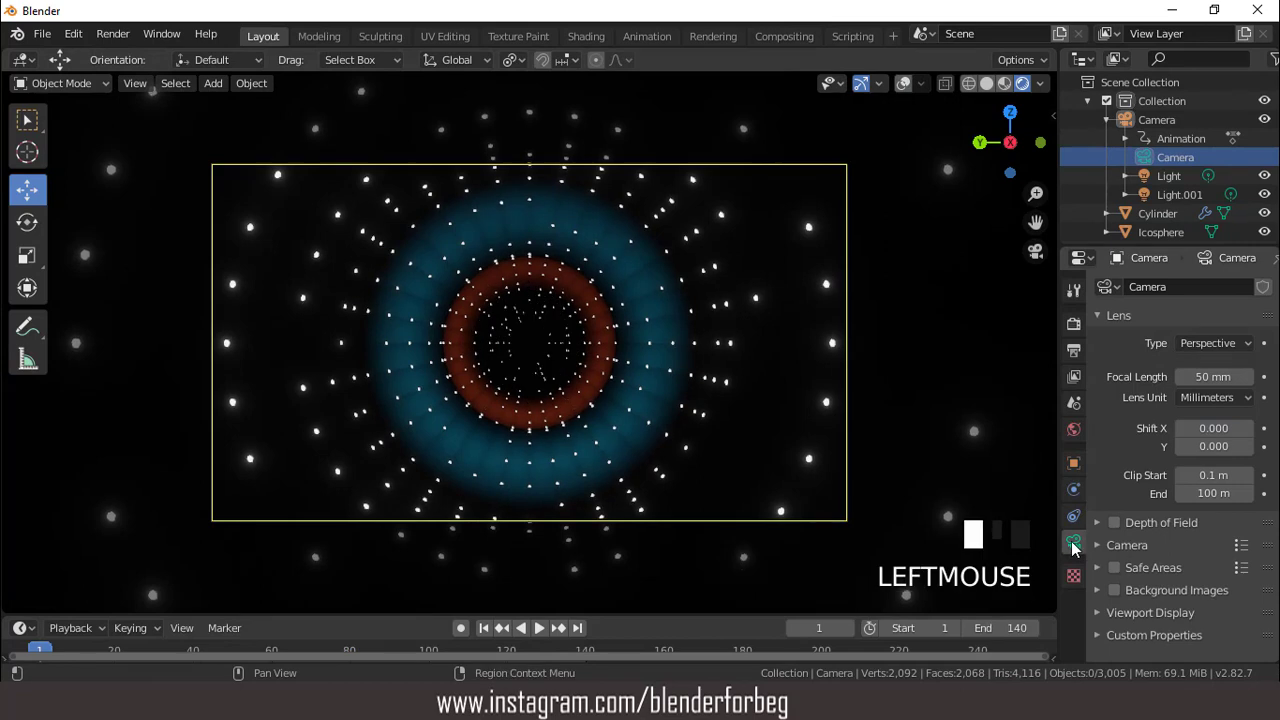
{"action": "scroll", "coordinate": [1118, 518], "scroll_direction": "down", "scroll_amount": 4}
{"action": "left_click", "coordinate": [1097, 612]}
{"action": "scroll", "coordinate": [1142, 553], "scroll_direction": "down", "scroll_amount": 7}
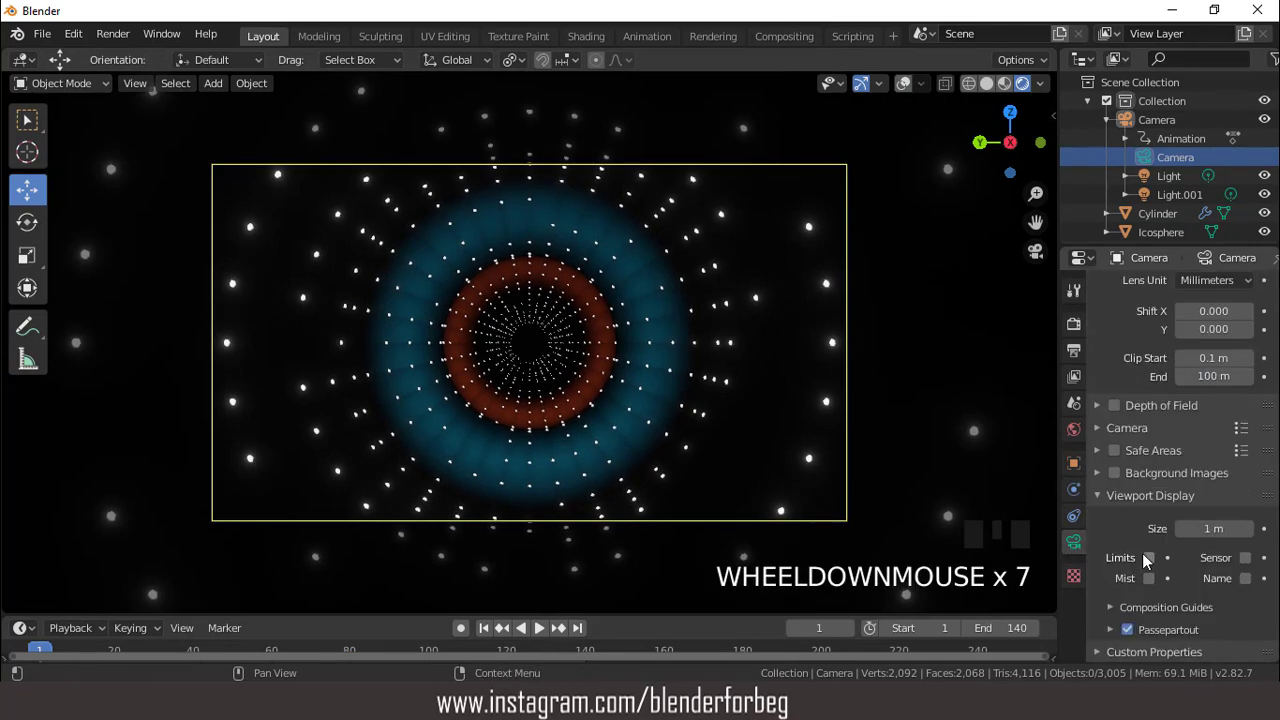
{"action": "left_click", "coordinate": [1110, 630]}
{"action": "scroll", "coordinate": [1195, 612], "scroll_direction": "down", "scroll_amount": 4}
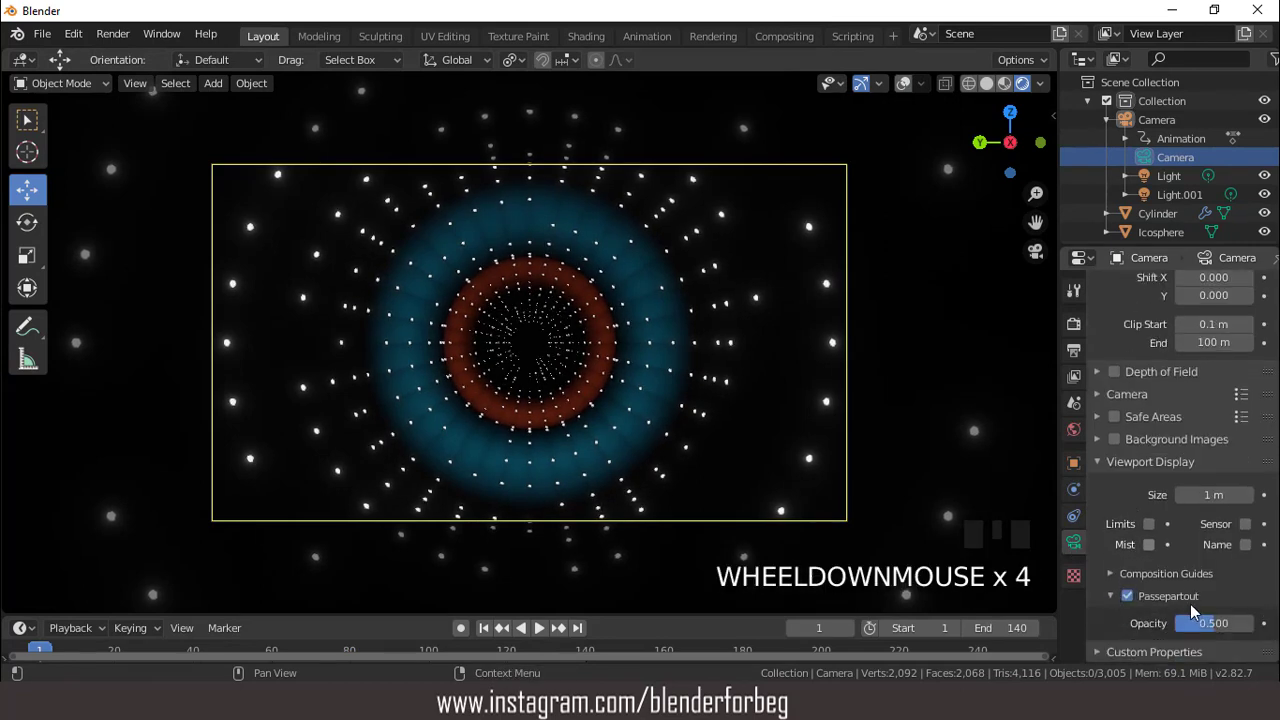
{"action": "left_click_drag", "start_coordinate": [1213, 623], "coordinate": [1256, 623]}
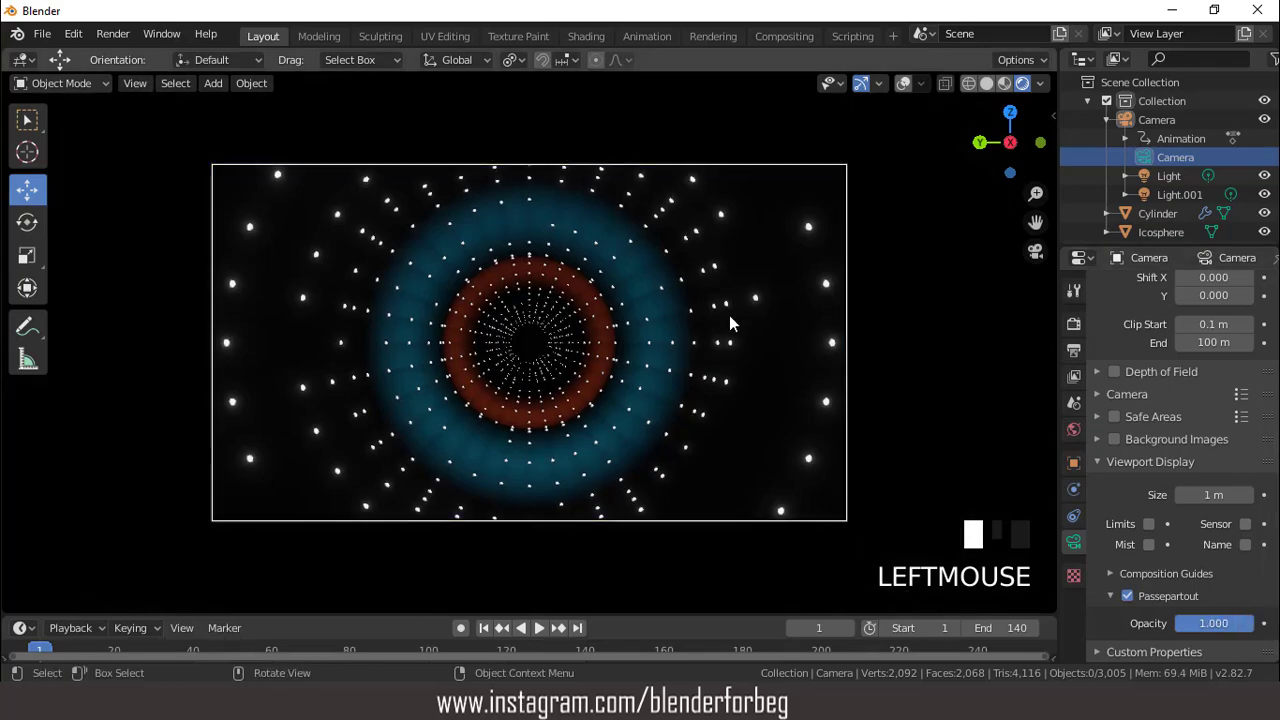
- Play the fly-through enlarged in camera view, and return to frame 1 with the whole camera frame shown
{"action": "scroll", "coordinate": [714, 304], "scroll_direction": "down", "scroll_amount": 1}
{"action": "scroll", "coordinate": [714, 304], "scroll_direction": "down", "scroll_amount": 2}
{"action": "scroll", "coordinate": [714, 304], "scroll_direction": "up", "scroll_amount": 6}
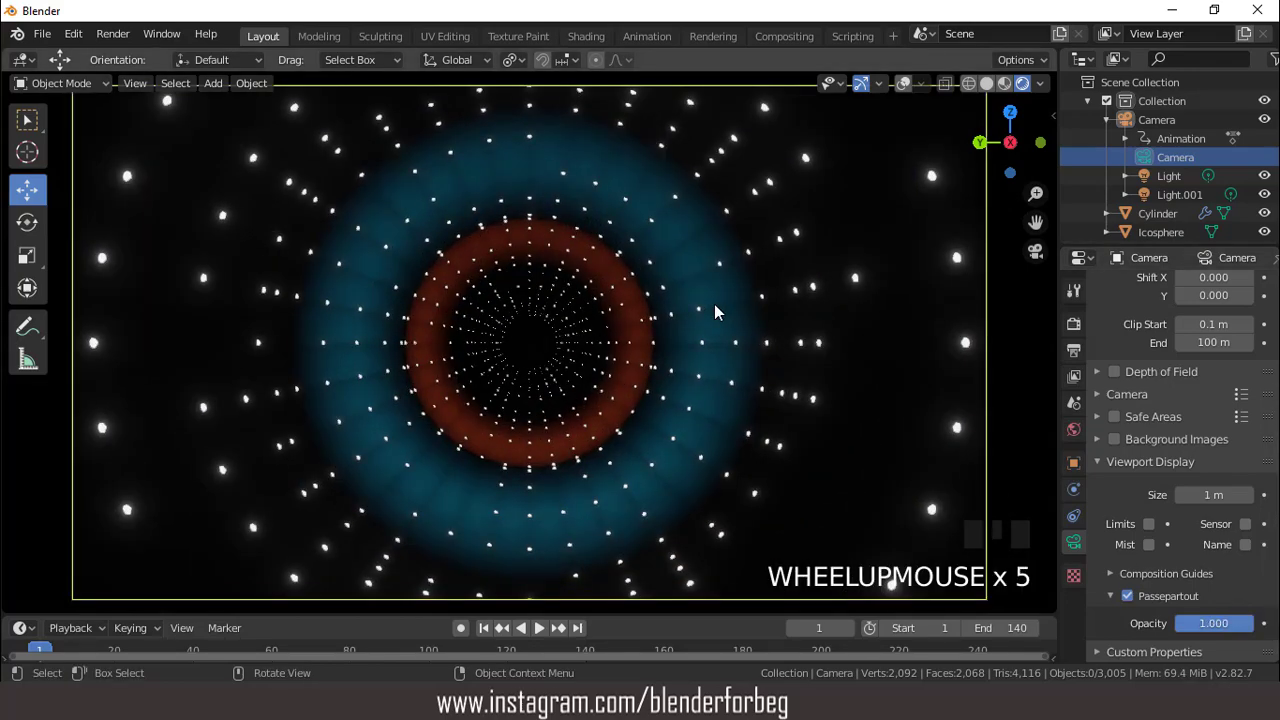
{"action": "key", "text": "space"}
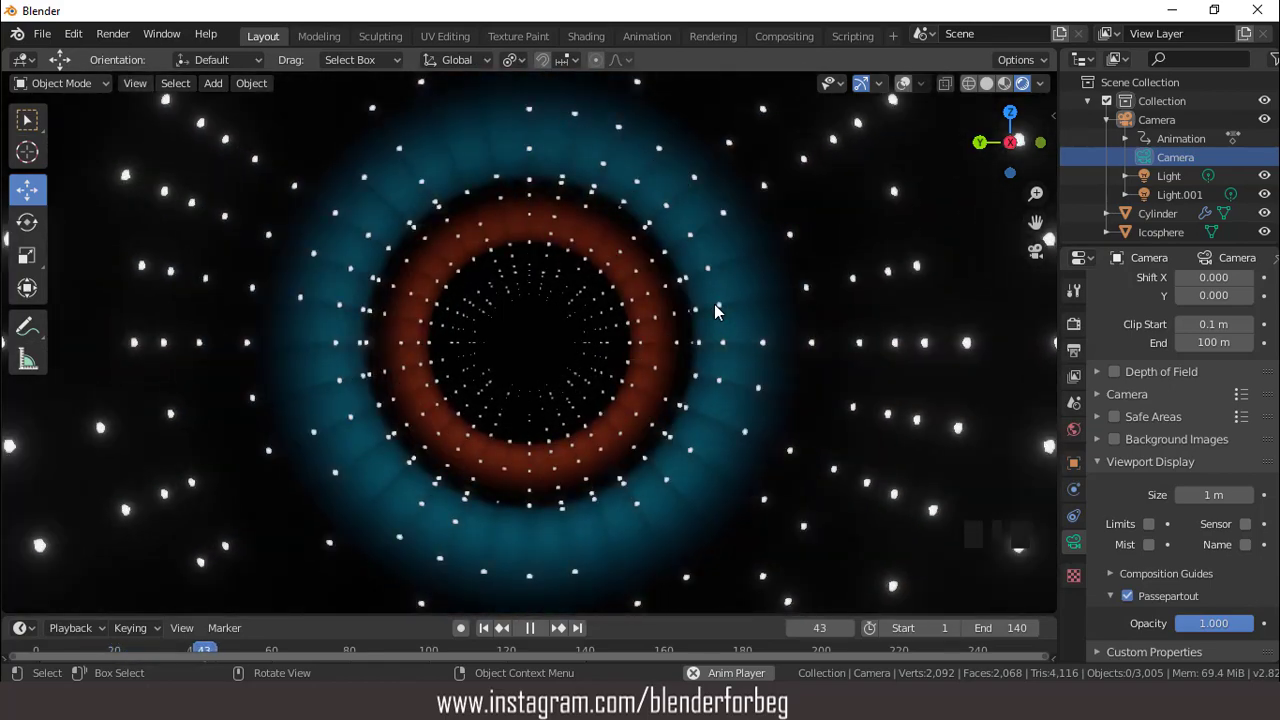
{"action": "key", "text": "space"}
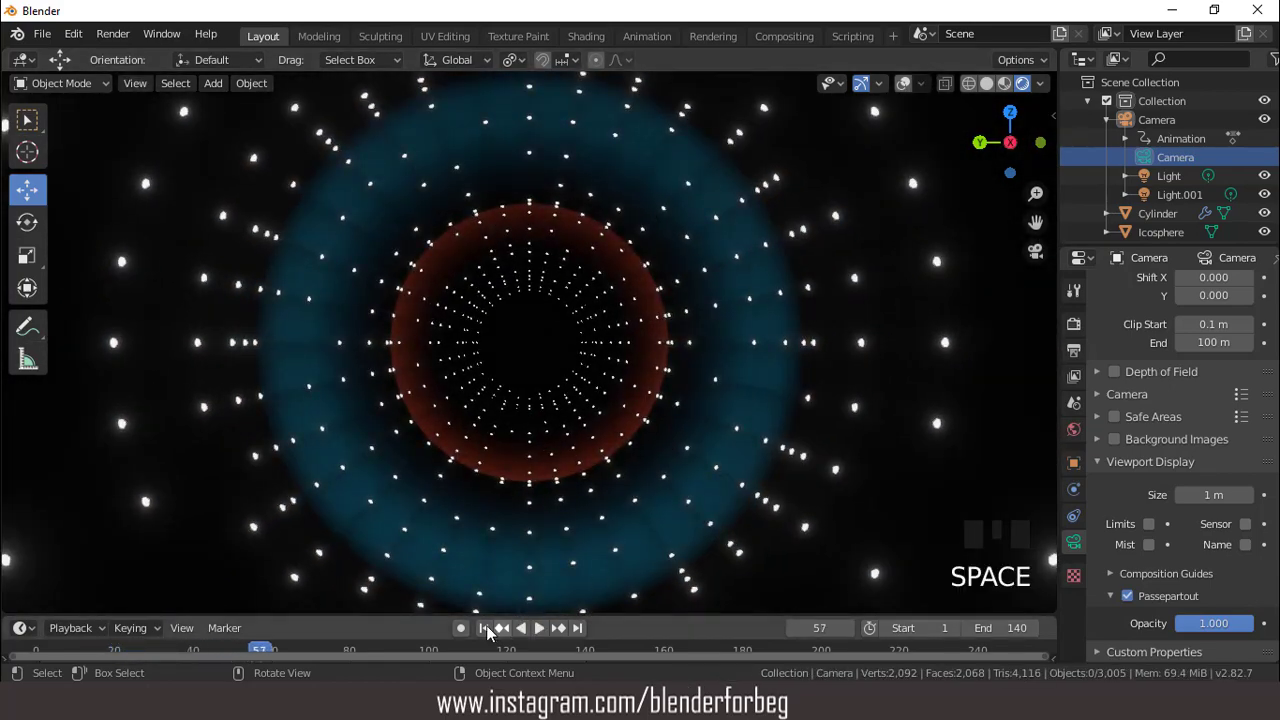
{"action": "left_click", "coordinate": [562, 367]}
{"action": "scroll", "coordinate": [565, 355], "scroll_direction": "down", "scroll_amount": 3}
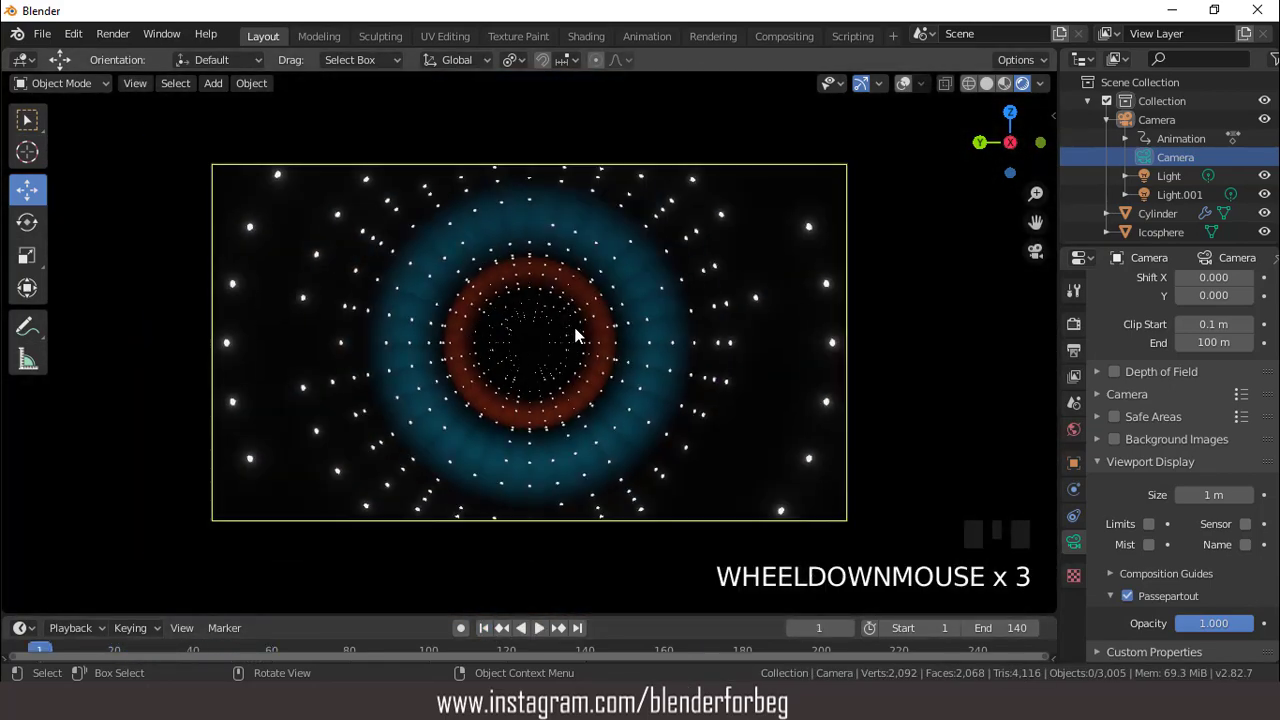
- Select the Cylinder tunnel and apply all of its transforms
{"action": "left_click", "coordinate": [1165, 211]}
{"action": "left_click", "coordinate": [1074, 464]}
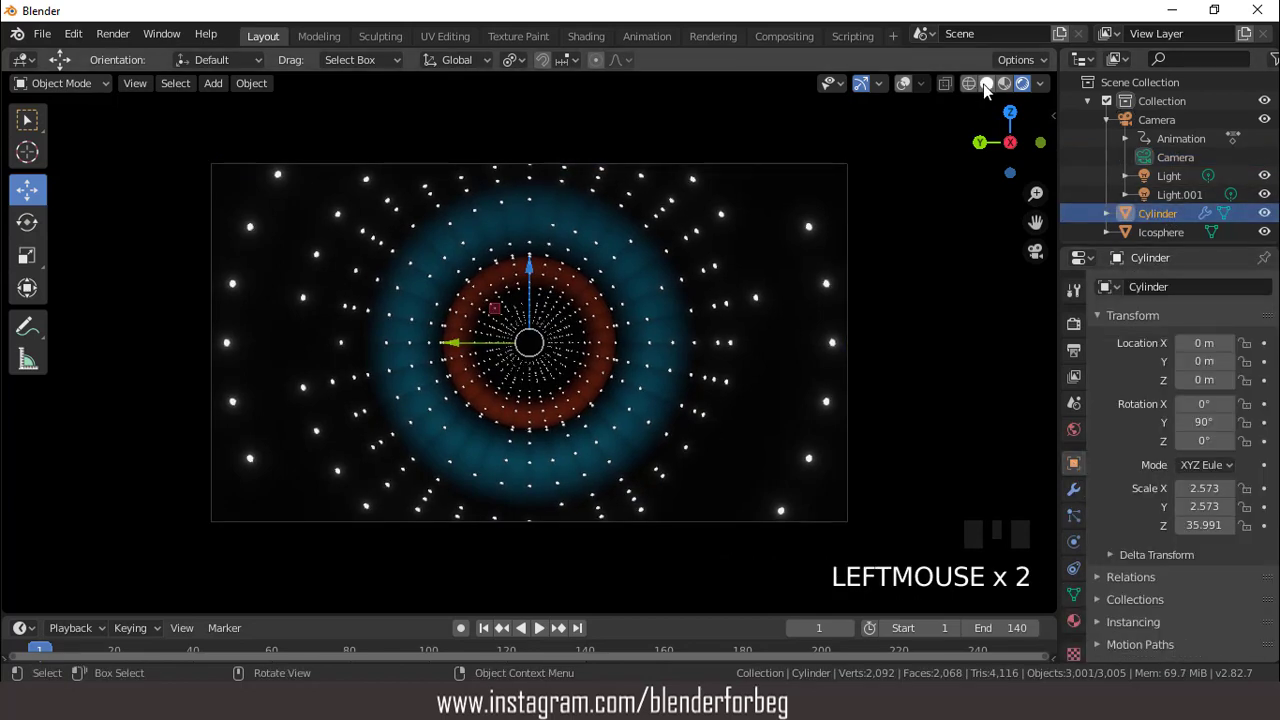
{"action": "key", "text": "ctrl+a"}
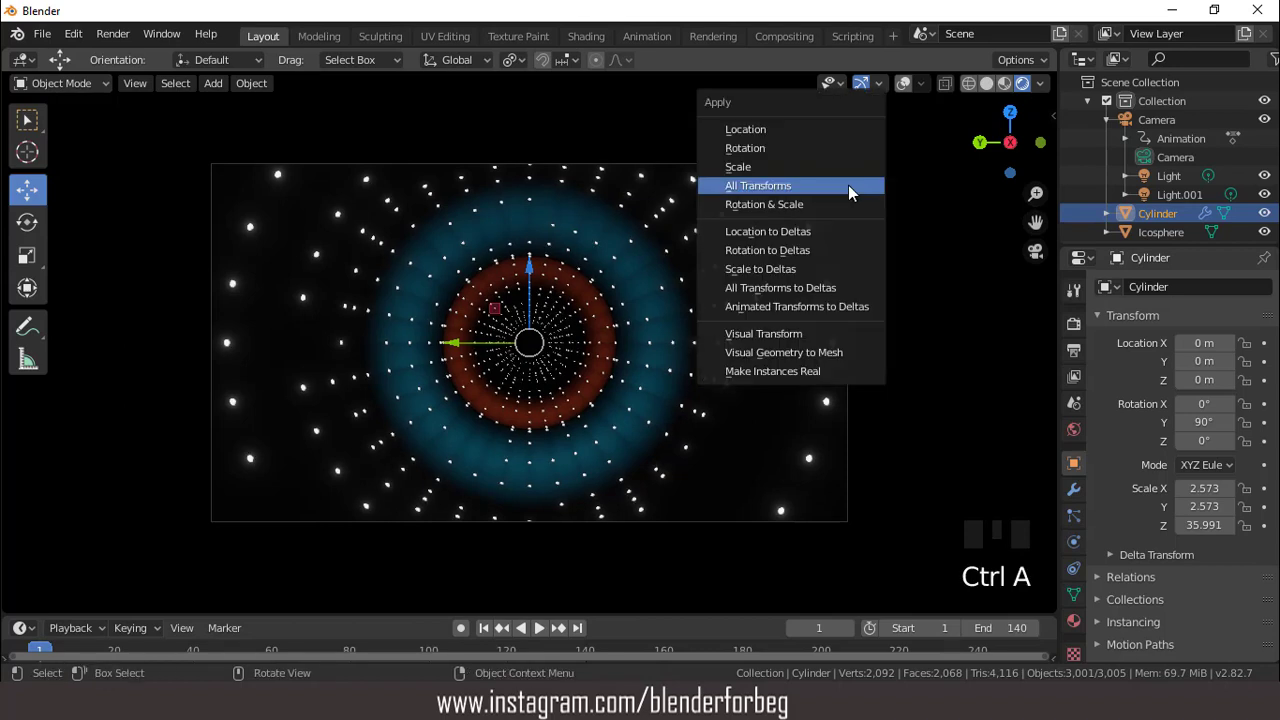
{"action": "left_click", "coordinate": [848, 185]}
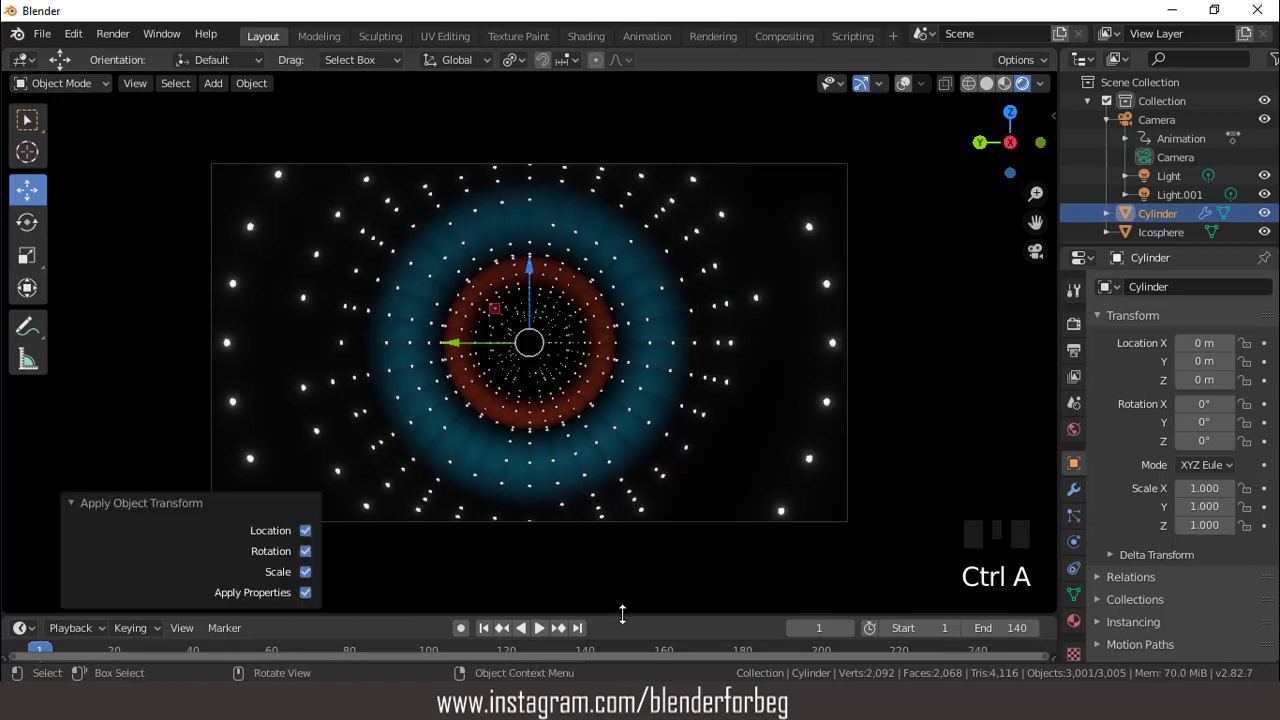
- Enlarge the timeline and keyframe the tunnel's Z rotation at 0° on frame 1
{"action": "left_click_drag", "start_coordinate": [620, 614], "coordinate": [622, 493]}
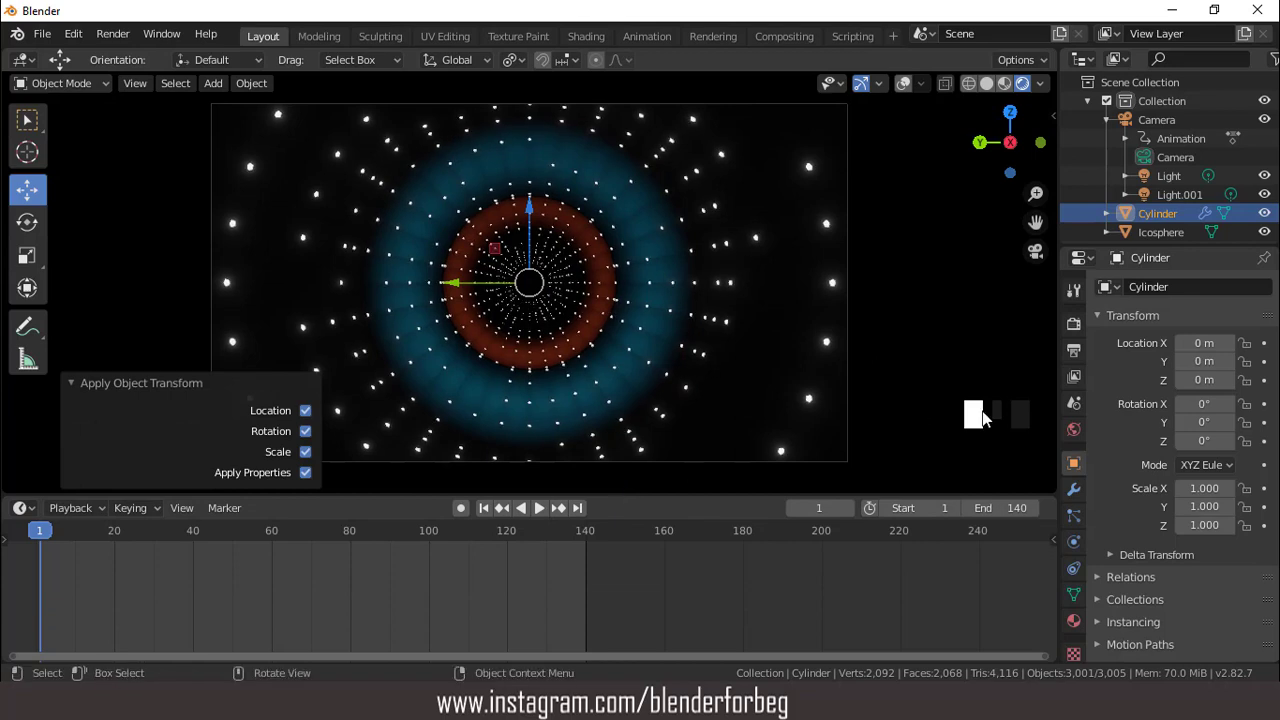
{"action": "mouse_move", "coordinate": [1204, 440]}
{"action": "left_mouse_down"}
{"action": "mouse_move", "coordinate": [1224, 440]}
{"action": "mouse_move", "coordinate": [1187, 440]}
{"action": "mouse_move", "coordinate": [1225, 440]}
{"action": "mouse_move", "coordinate": [1207, 440]}
{"action": "left_mouse_up"}
{"action": "left_click", "coordinate": [1207, 440]}
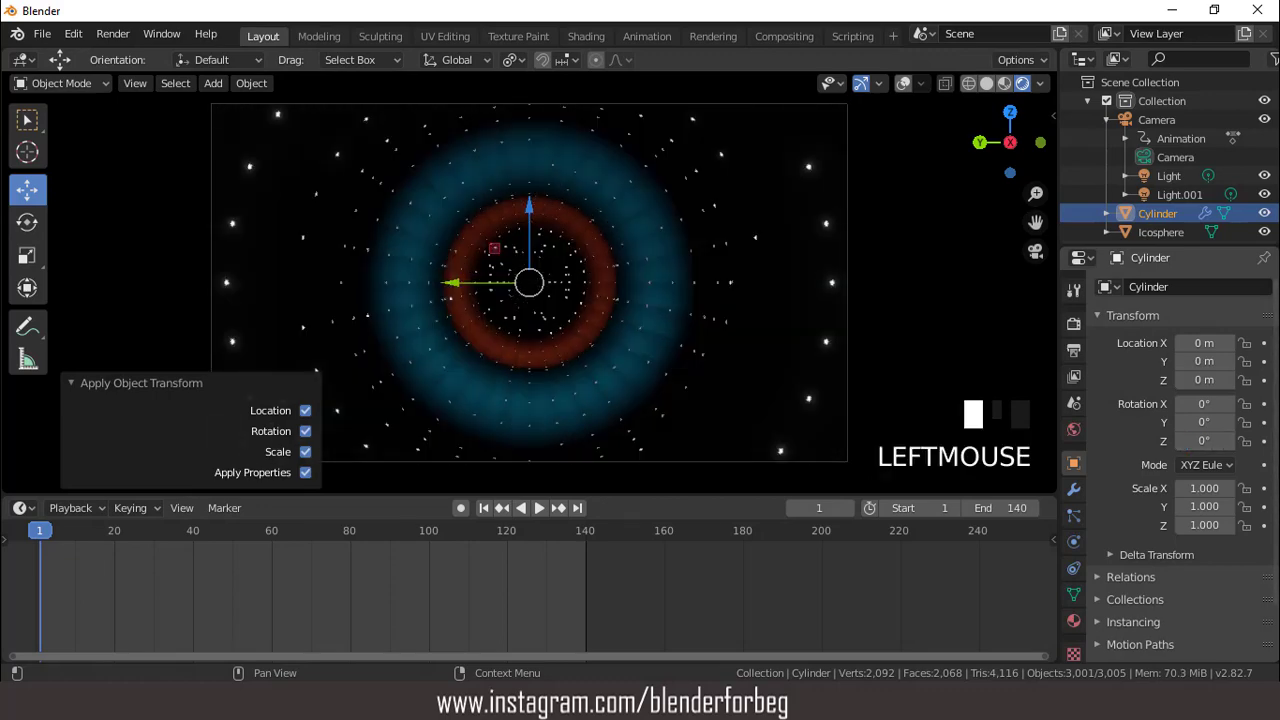
{"action": "key", "text": "Return"}
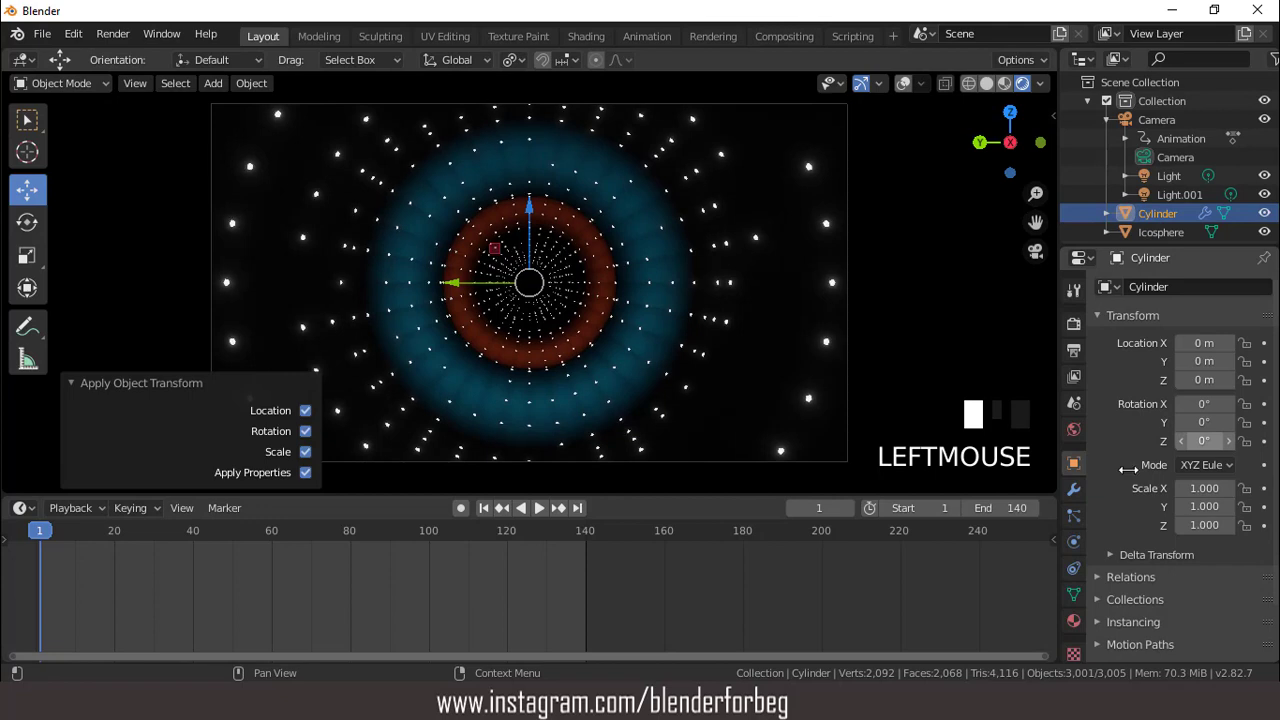
{"action": "left_click", "coordinate": [1264, 441]}
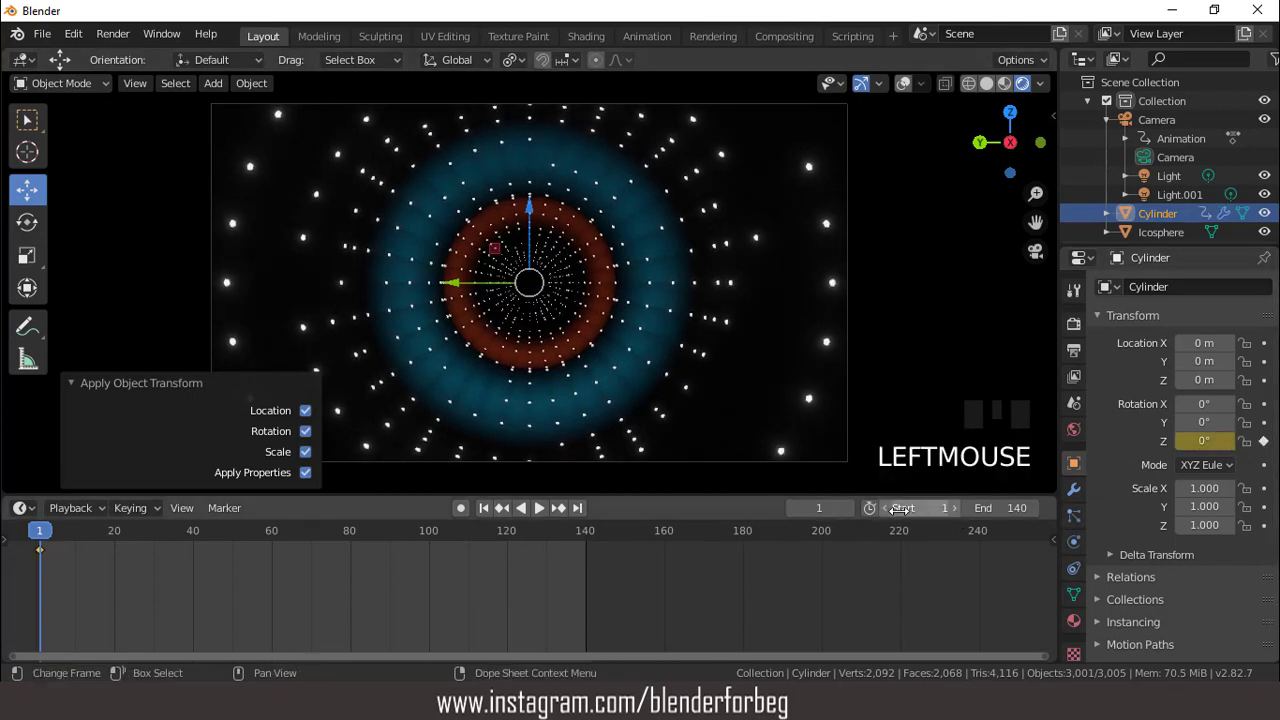
- Keyframe the tunnel's Z rotation at 1.8° on frame 30
{"action": "double_click", "coordinate": [794, 508]}
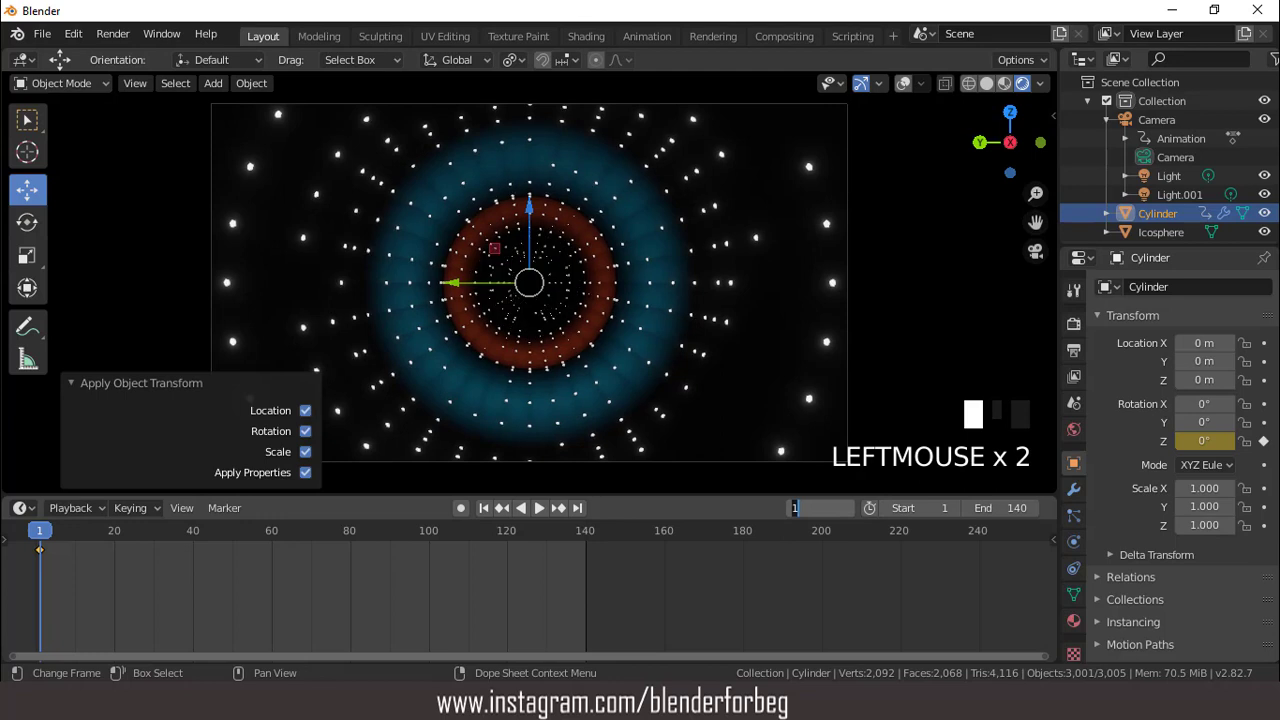
{"action": "key", "text": "Return"}
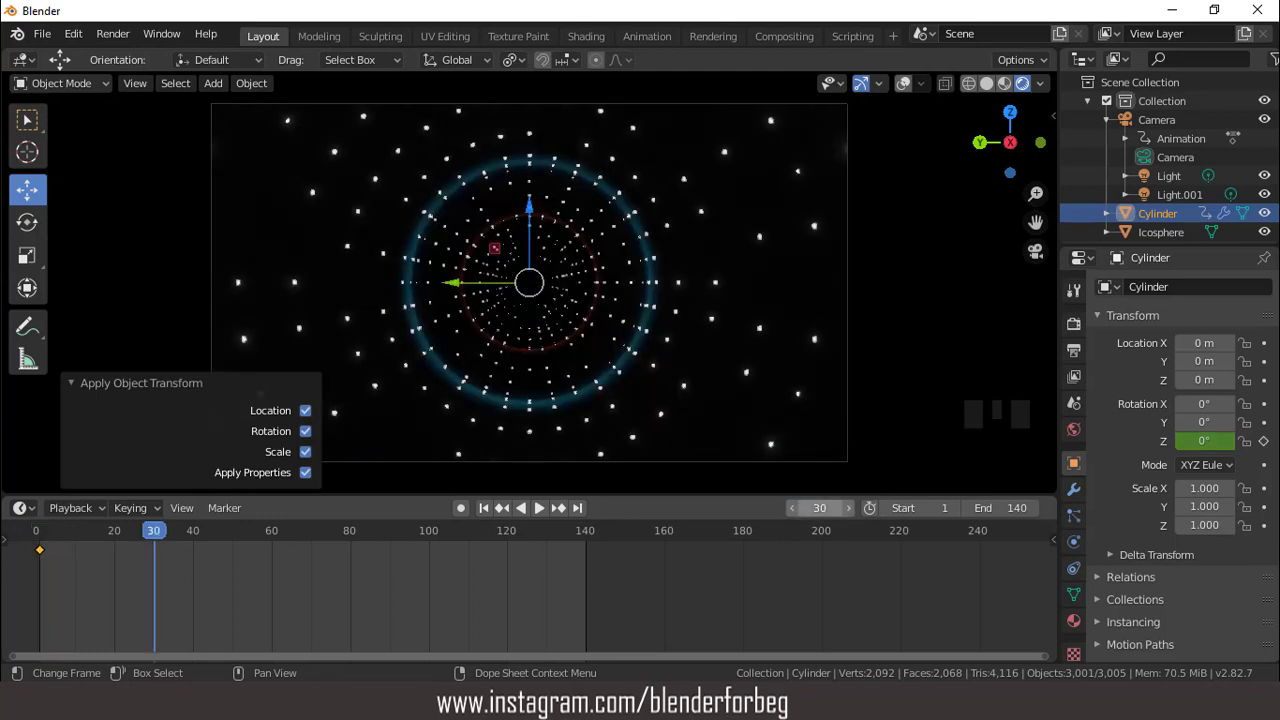
{"action": "left_click", "coordinate": [1205, 441]}
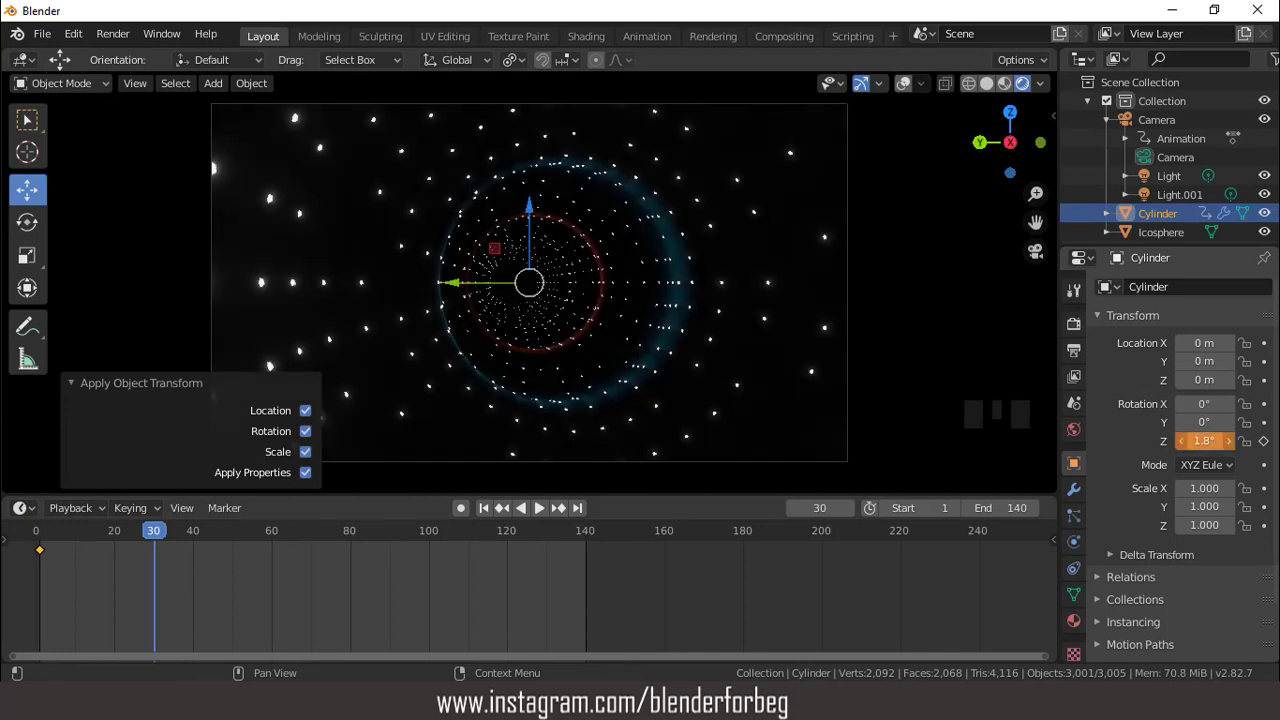
{"action": "key", "text": "Return"}
{"action": "left_click", "coordinate": [1263, 441]}
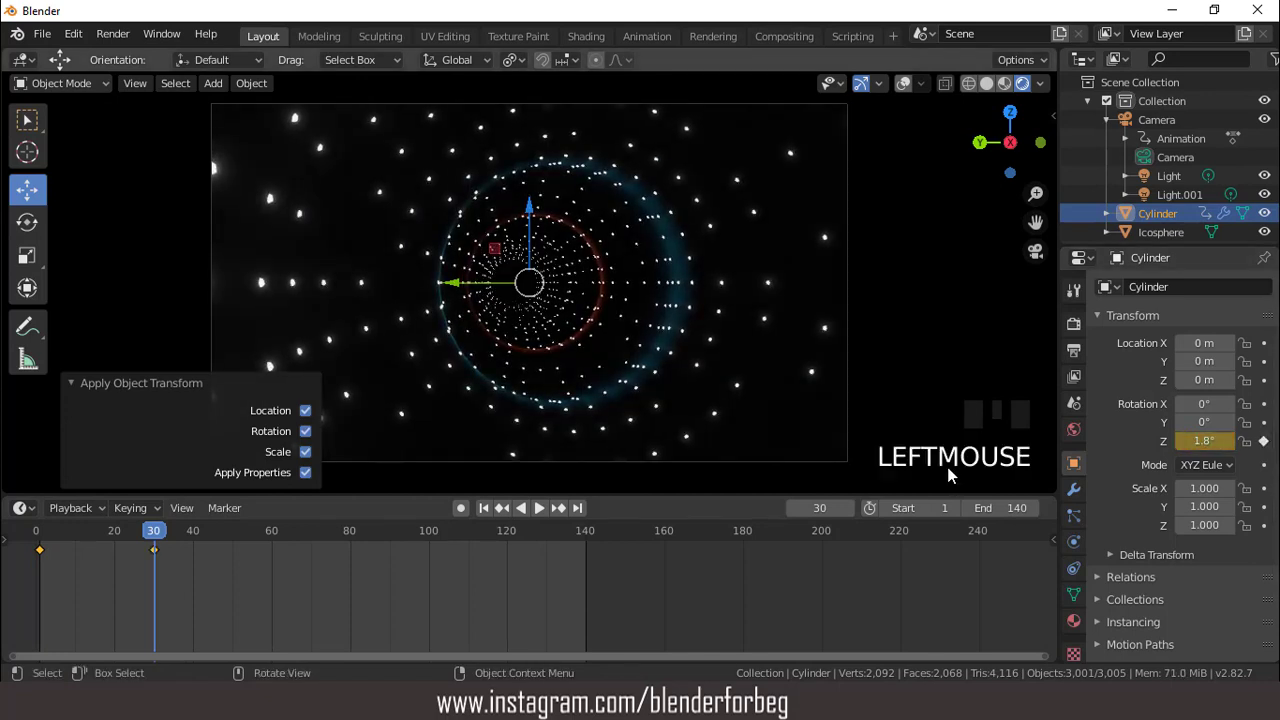
- Keyframe the tunnel's Z rotation at 0° on frame 60
{"action": "double_click", "coordinate": [820, 508]}
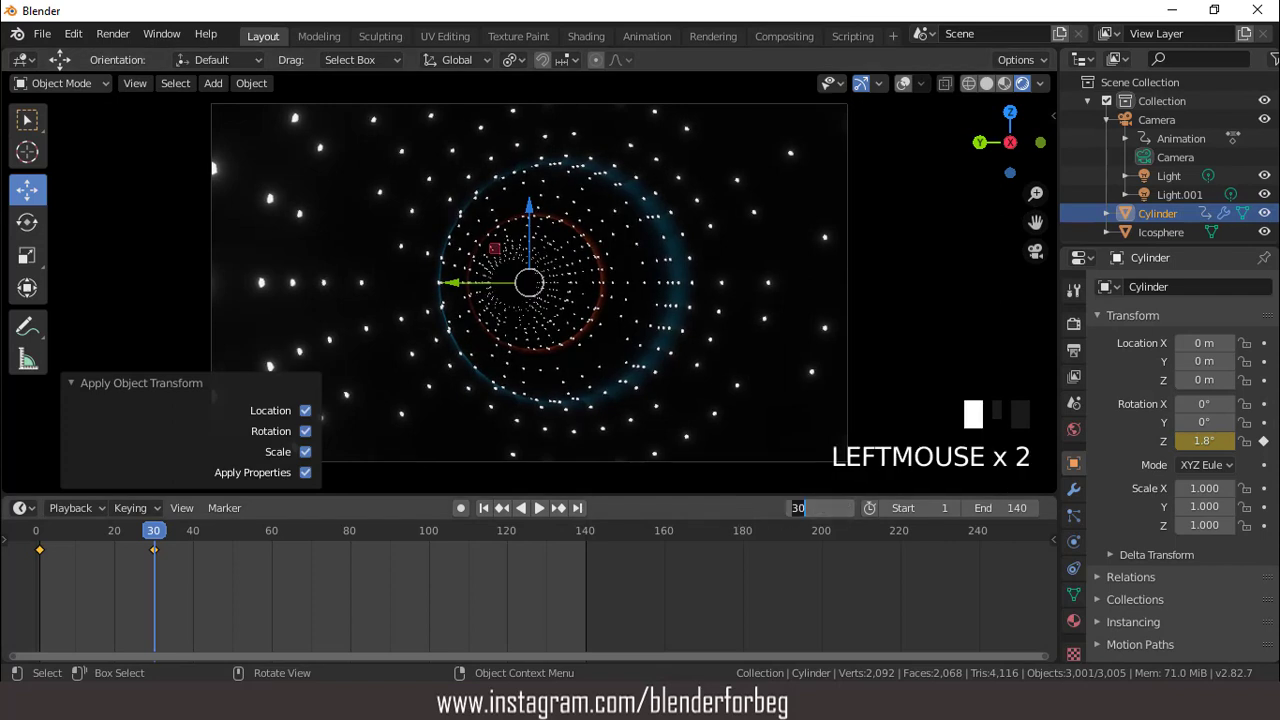
{"action": "type", "text": "60"}
{"action": "key", "text": "Return"}
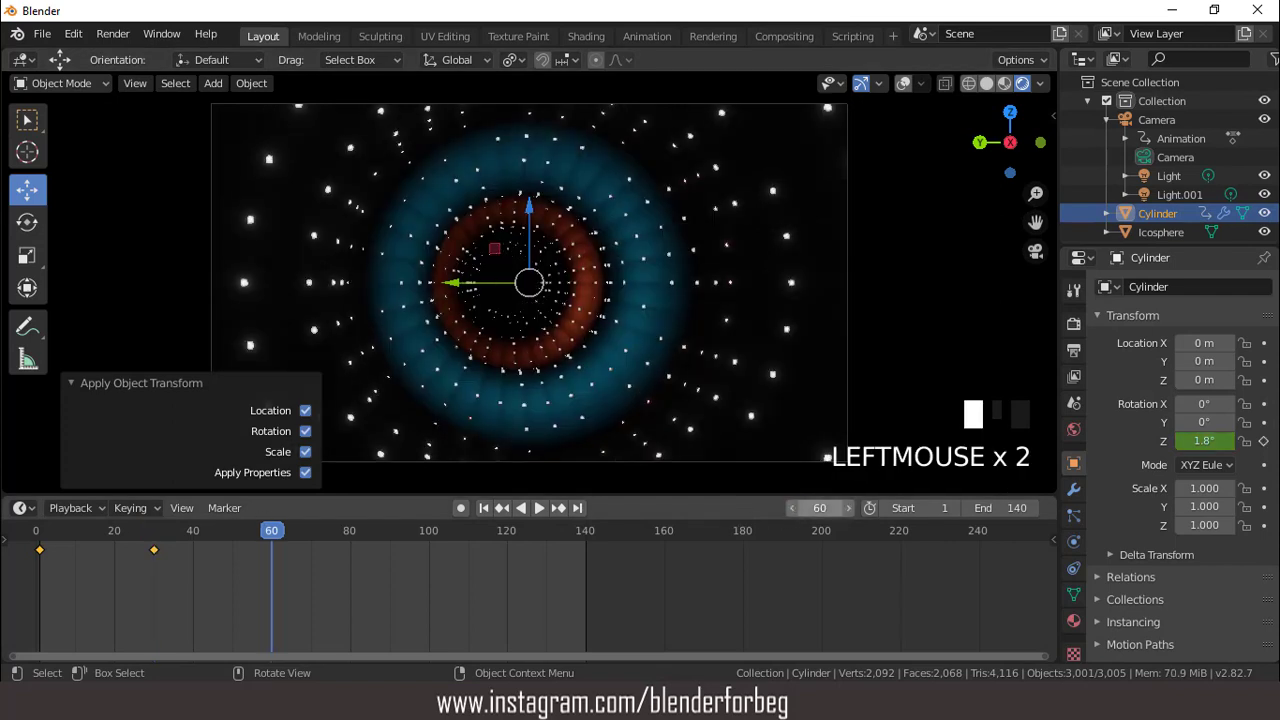
{"action": "left_click", "coordinate": [1205, 441]}
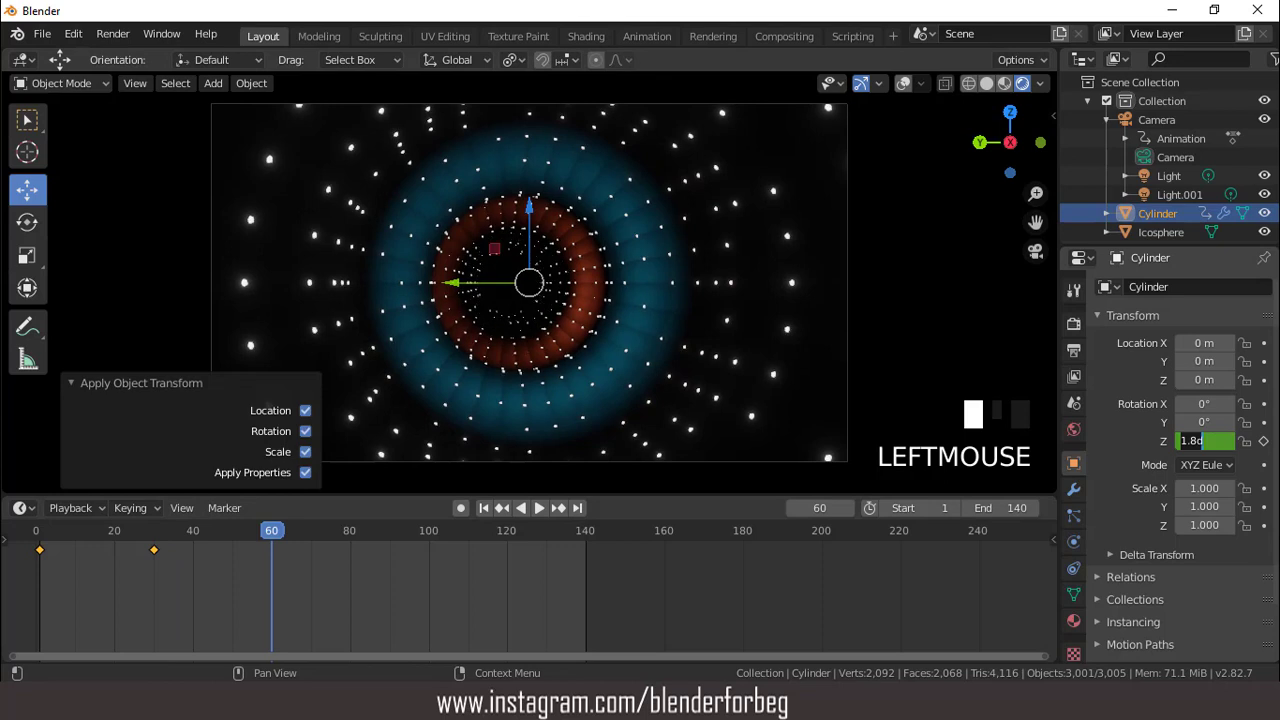
{"action": "type", "text": "0"}
{"action": "key", "text": "Return"}
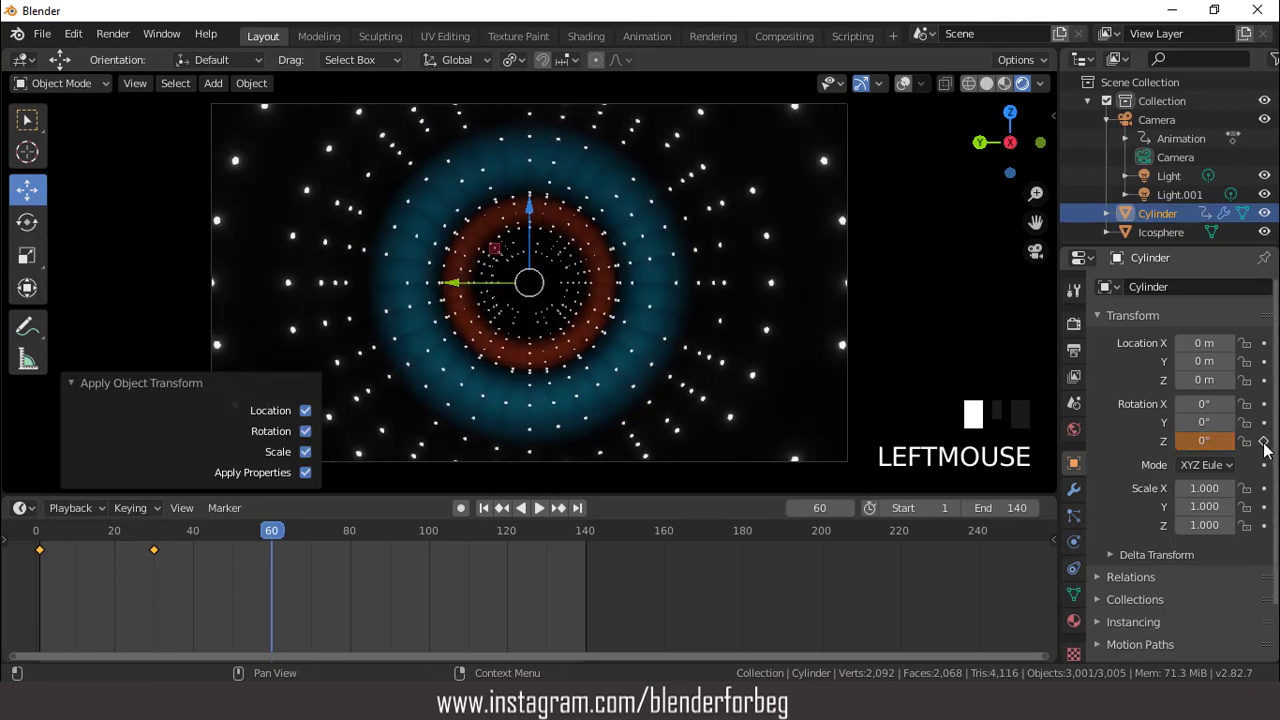
{"action": "left_click", "coordinate": [1263, 441]}
- Keyframe the tunnel's Z rotation at -1.8° on frame 90
{"action": "left_click", "coordinate": [823, 508]}
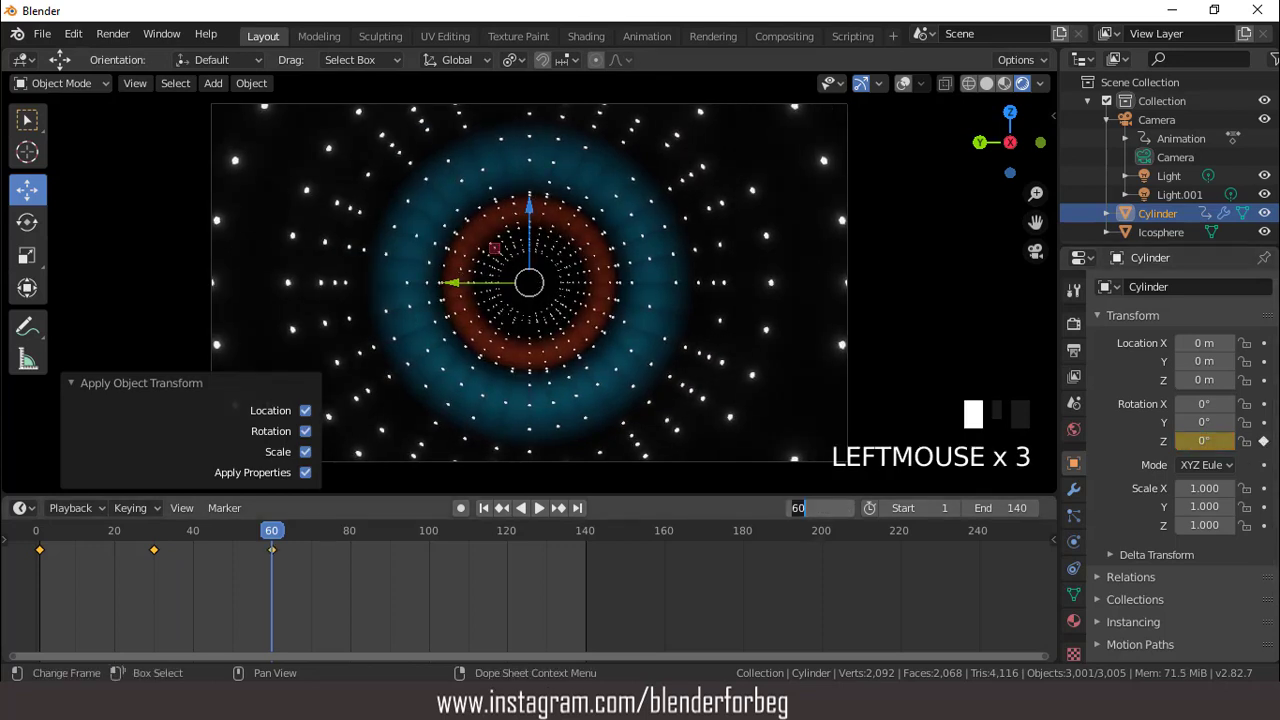
{"action": "type", "text": "90"}
{"action": "key", "text": "Return"}
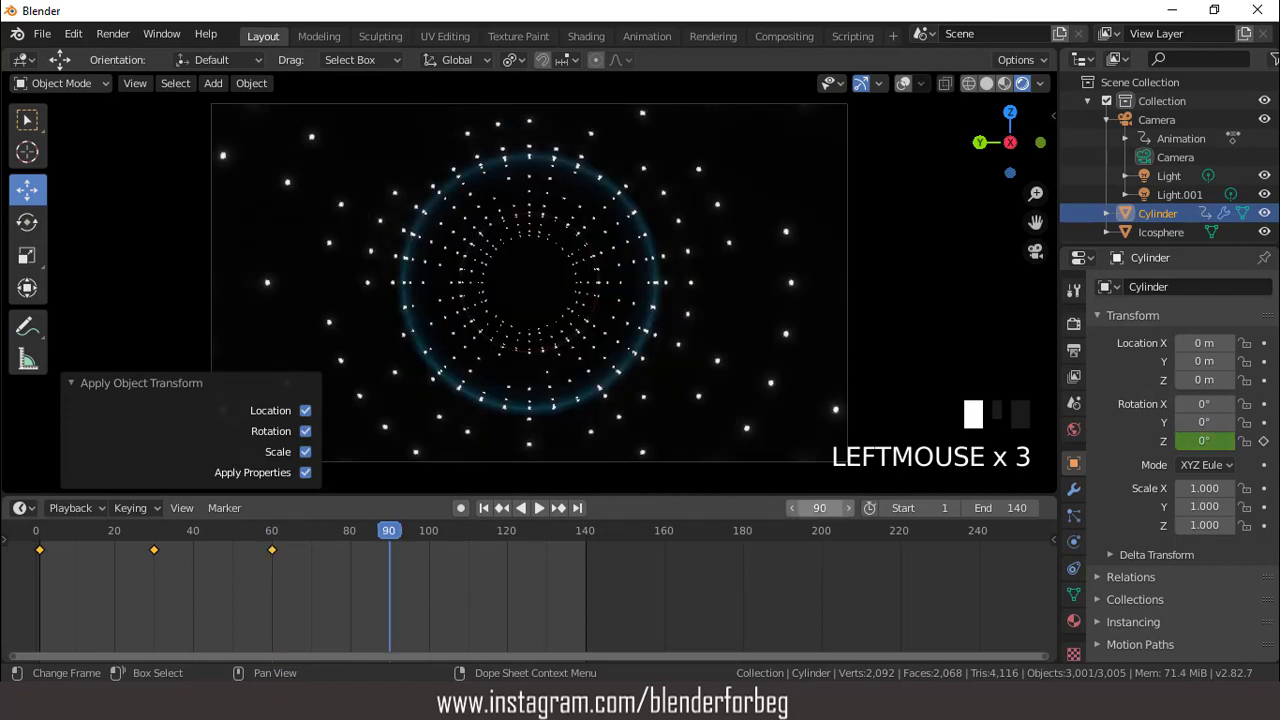
{"action": "left_click", "coordinate": [1201, 440]}
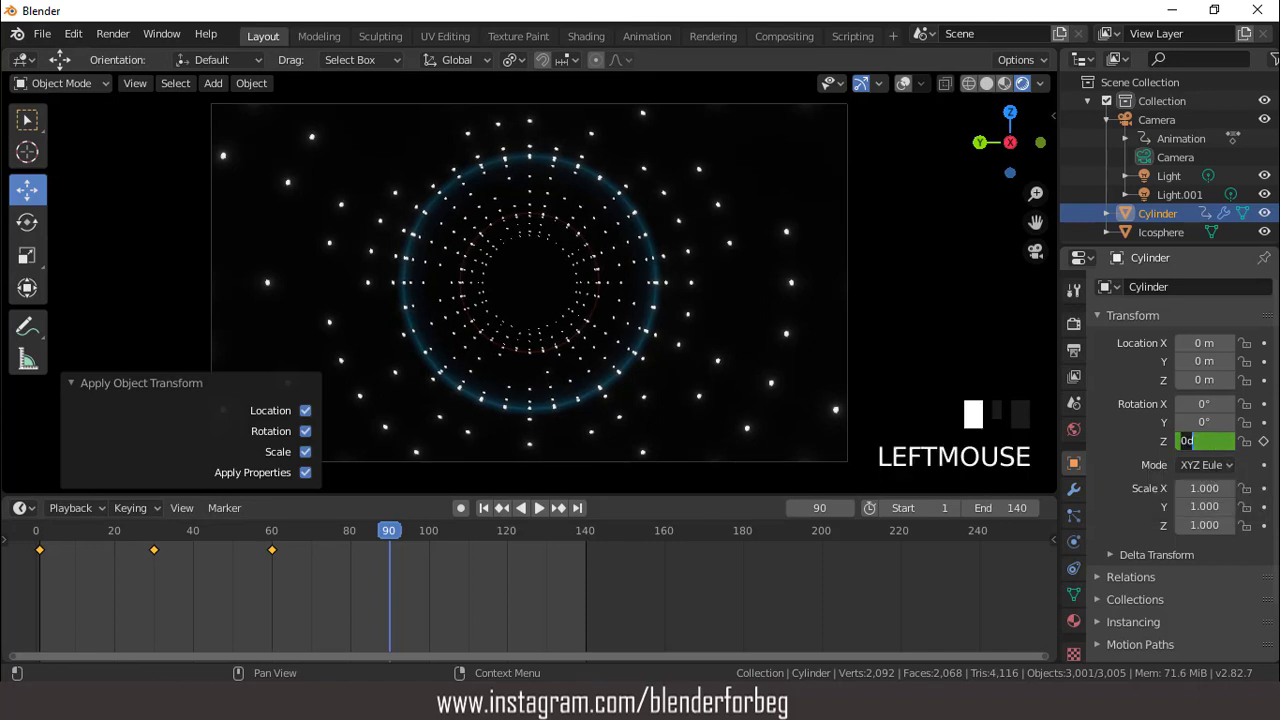
{"action": "type", "text": "-1.8"}
{"action": "key", "text": "Return"}
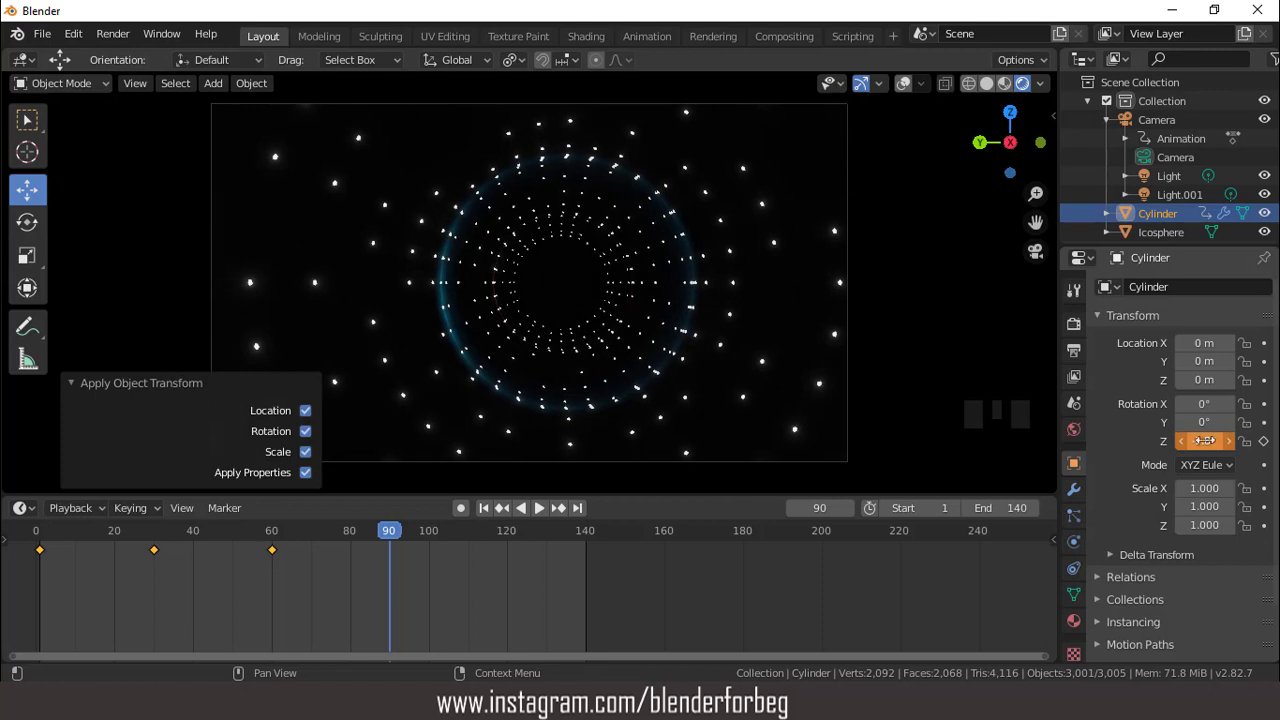
{"action": "left_click", "coordinate": [1264, 441]}
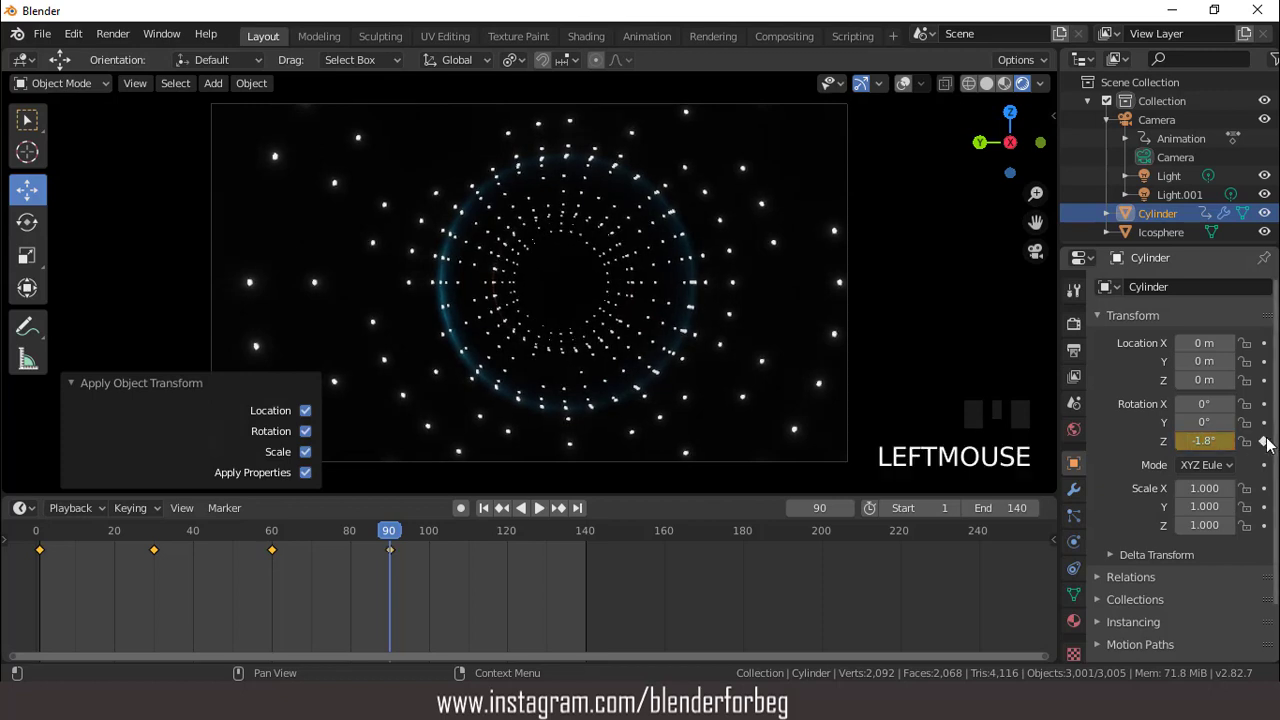
- Try to bring the tunnel's Z rotation back to 0° at the end frame, 140
{"action": "left_click", "coordinate": [579, 508]}
{"action": "left_click", "coordinate": [1200, 441]}
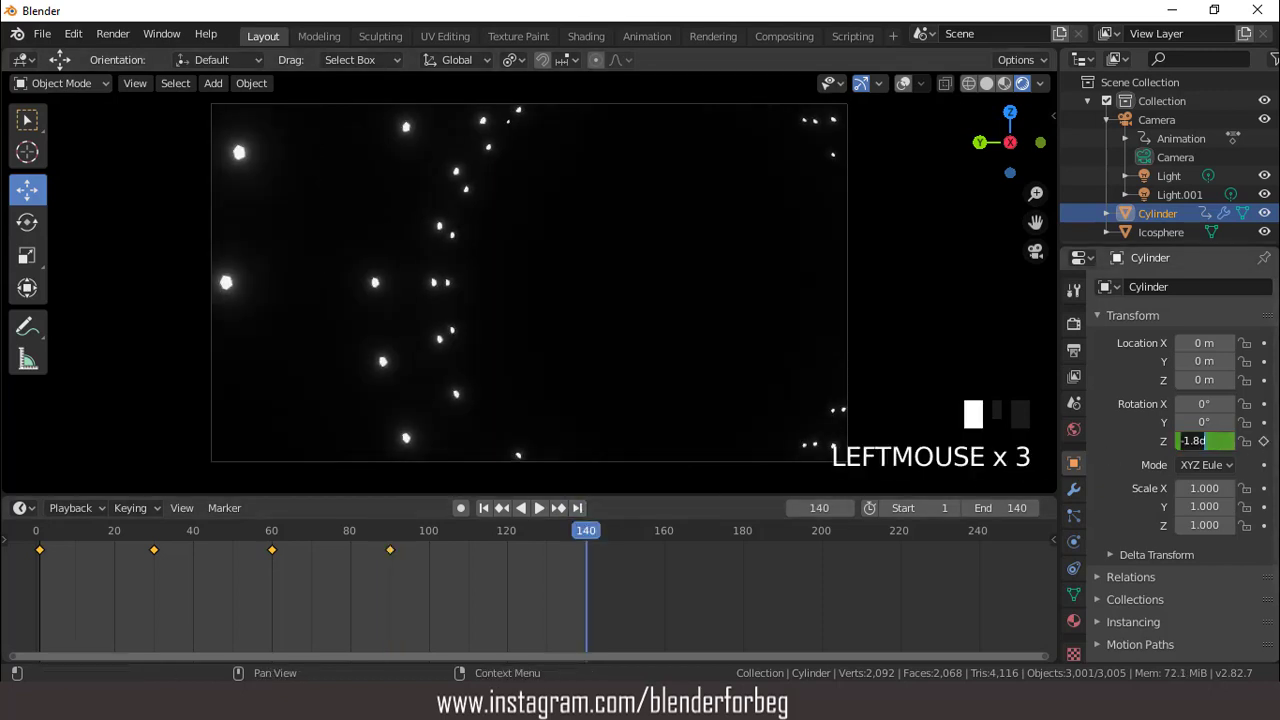
{"action": "type", "text": "0"}
{"action": "key", "text": "Return"}
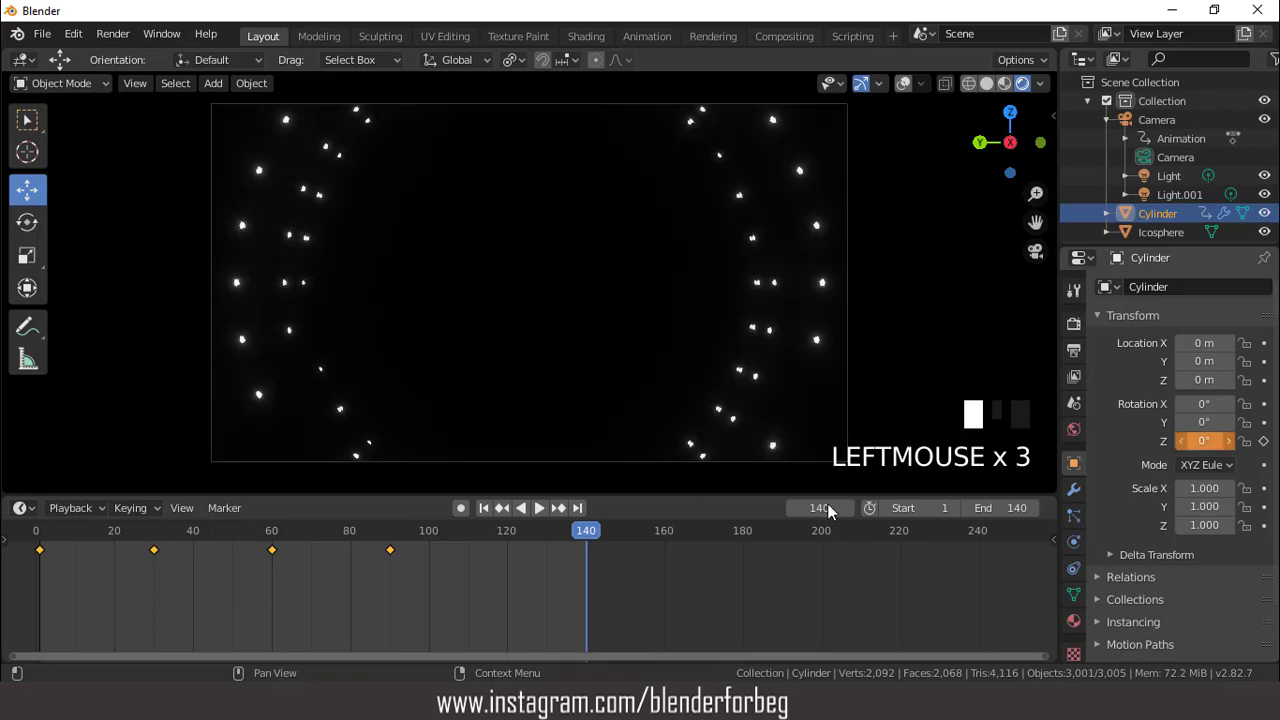
- Play the camera flight through the swaying tunnel from frame 1, and stop playback
{"action": "left_click", "coordinate": [483, 508]}
{"action": "scroll", "coordinate": [680, 280], "scroll_direction": "down", "scroll_amount": 2}
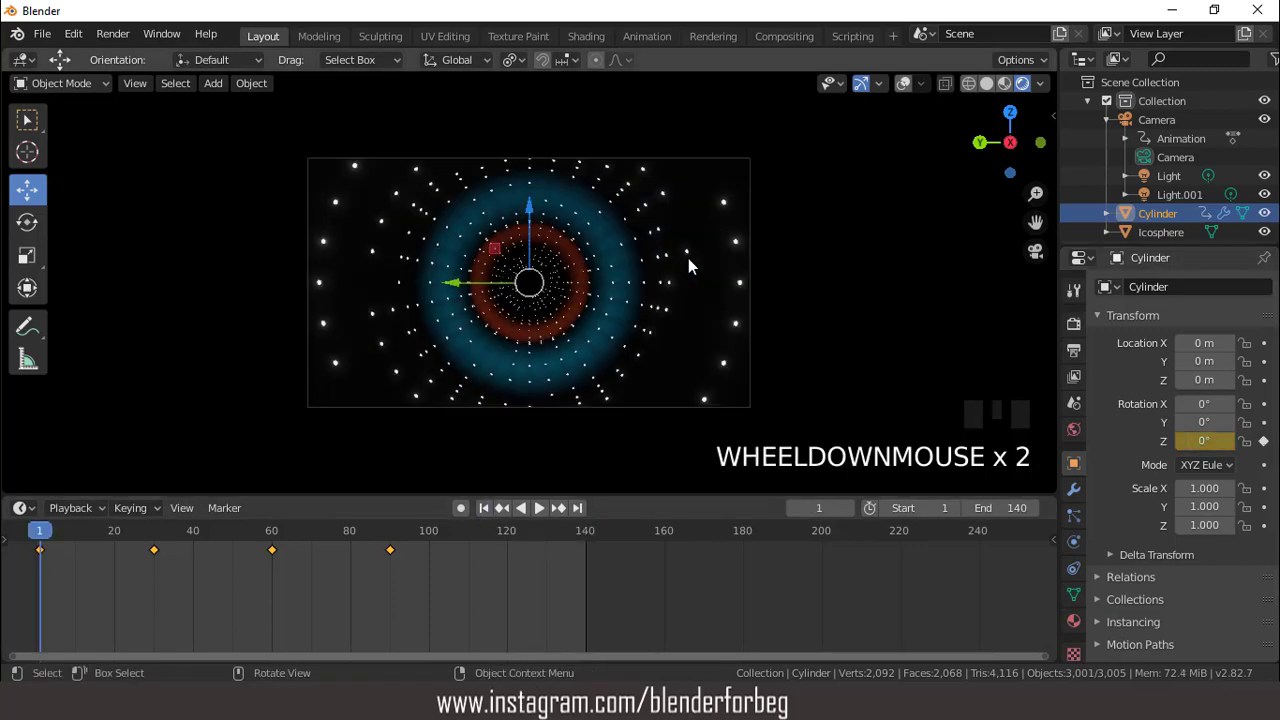
{"action": "scroll", "coordinate": [688, 265], "scroll_direction": "up", "scroll_amount": 2}
{"action": "key", "text": "space"}
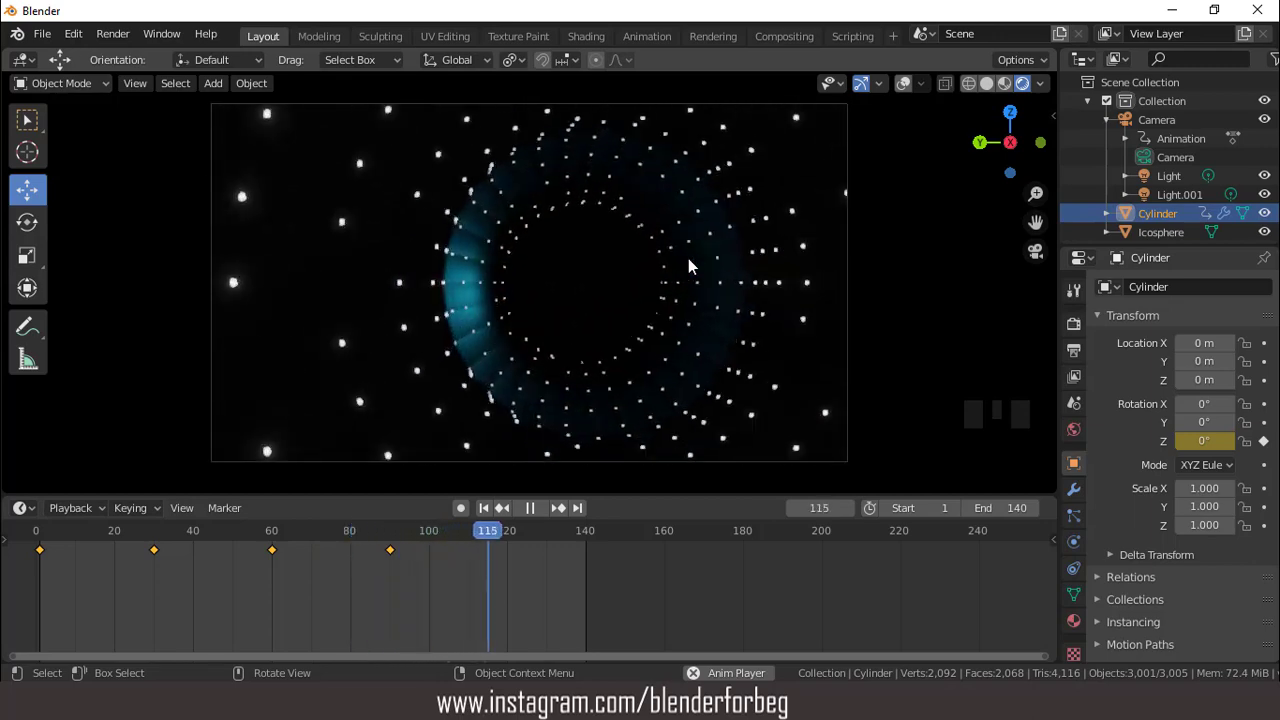
{"action": "key", "text": "space"}
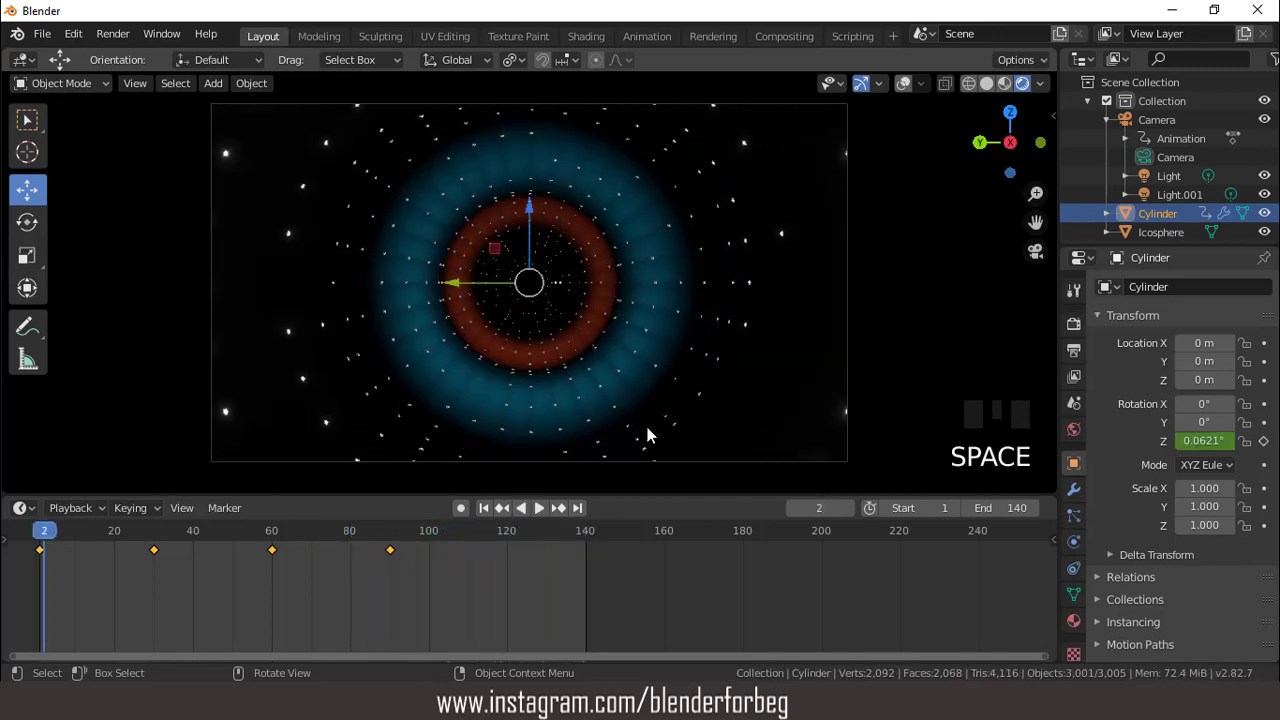
- Shrink the timeline and replay the tunnel fly-through with the camera view enlarged
{"action": "left_click_drag", "start_coordinate": [653, 494], "coordinate": [653, 608]}
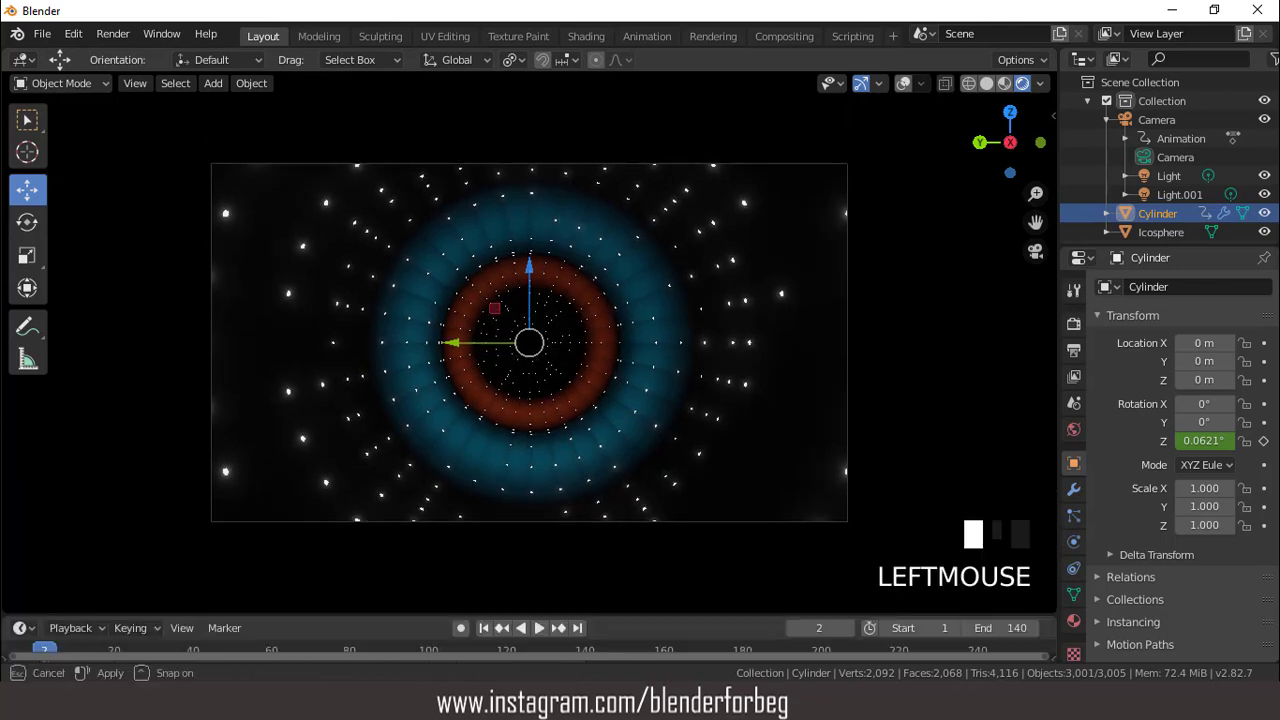
{"action": "scroll", "coordinate": [644, 384], "scroll_direction": "up", "scroll_amount": 3}
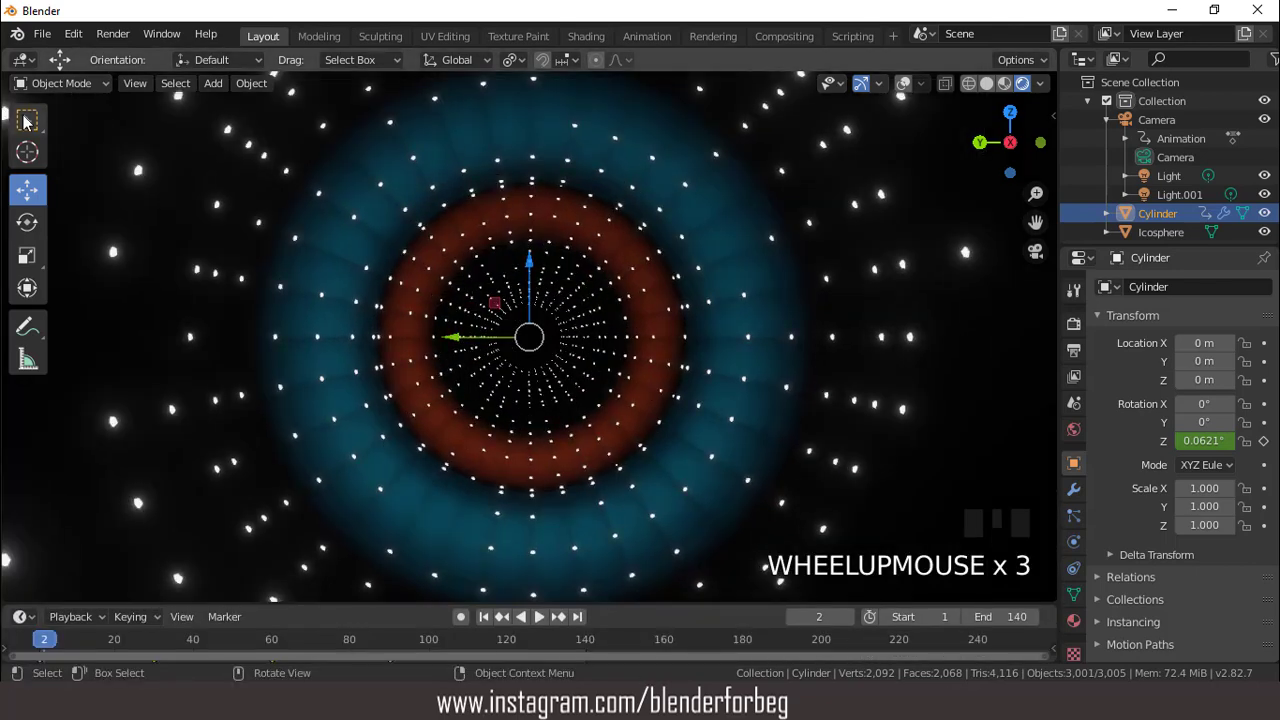
{"action": "key", "text": "space"}
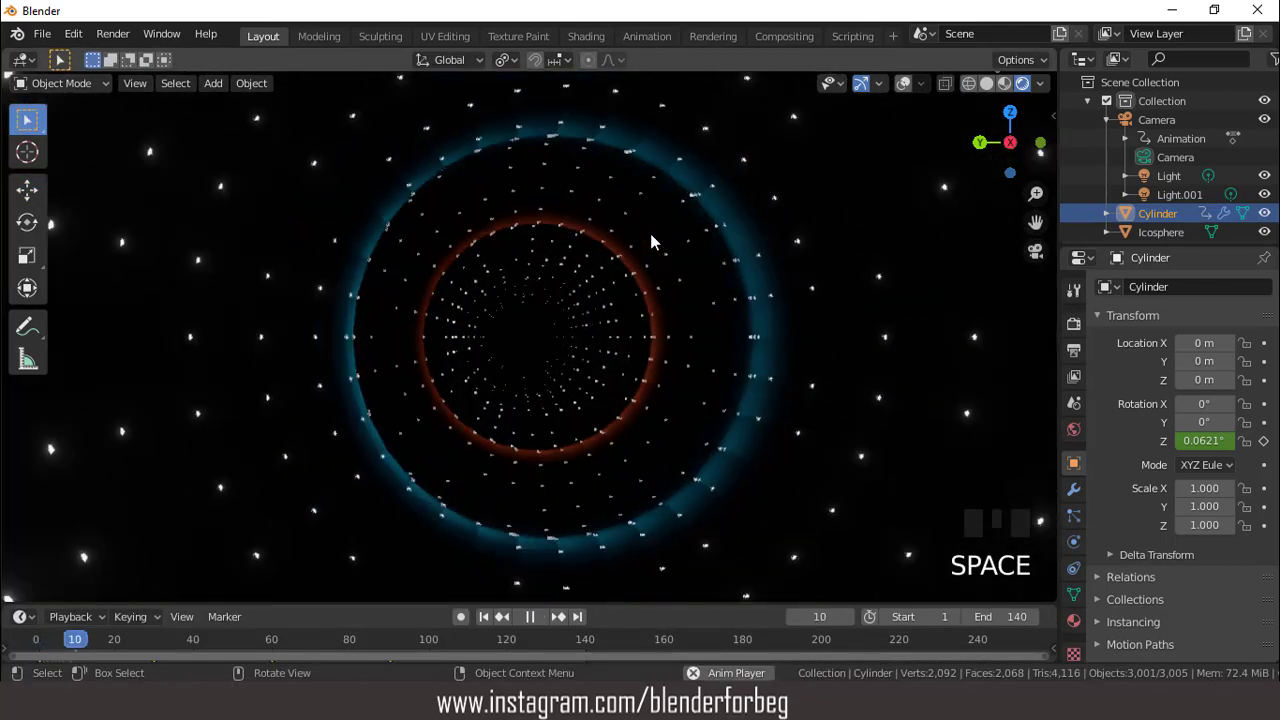